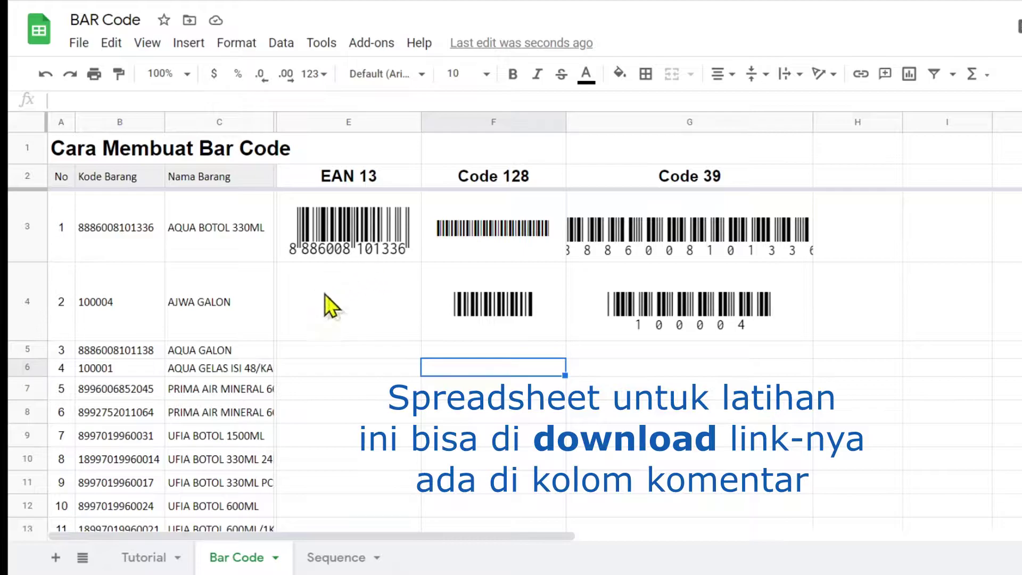
- Inspect the formula behind the EAN 13 barcode cell in the sheet
key(Up)
key(Up)
key(Up)
key(Left)
key(Left)
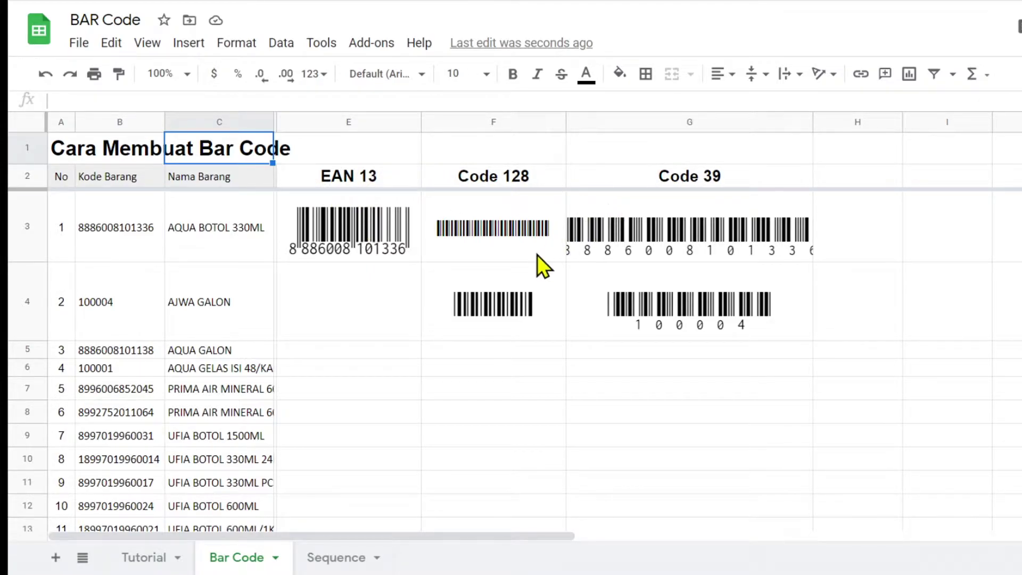
click(356, 232)
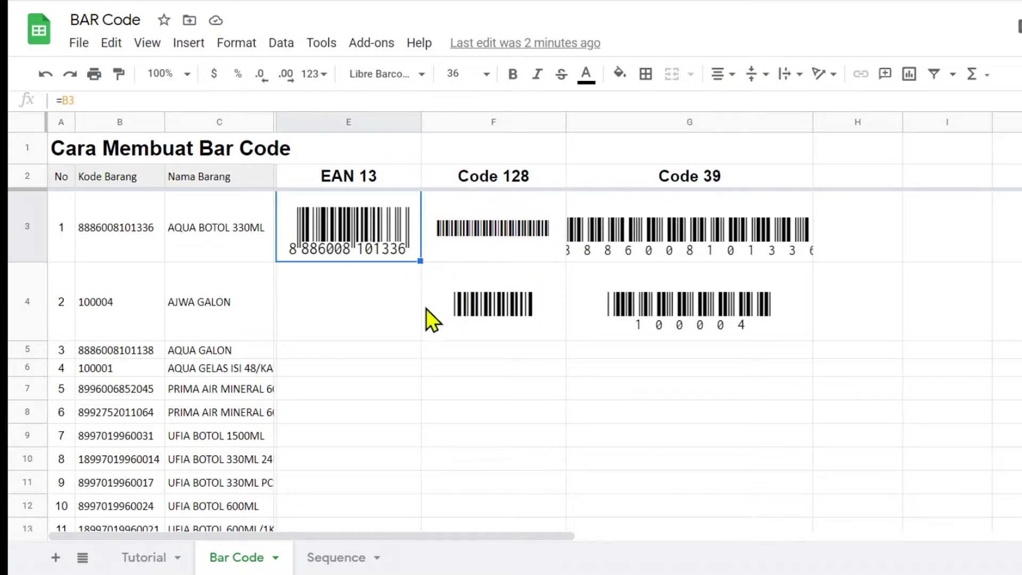
click(470, 343)
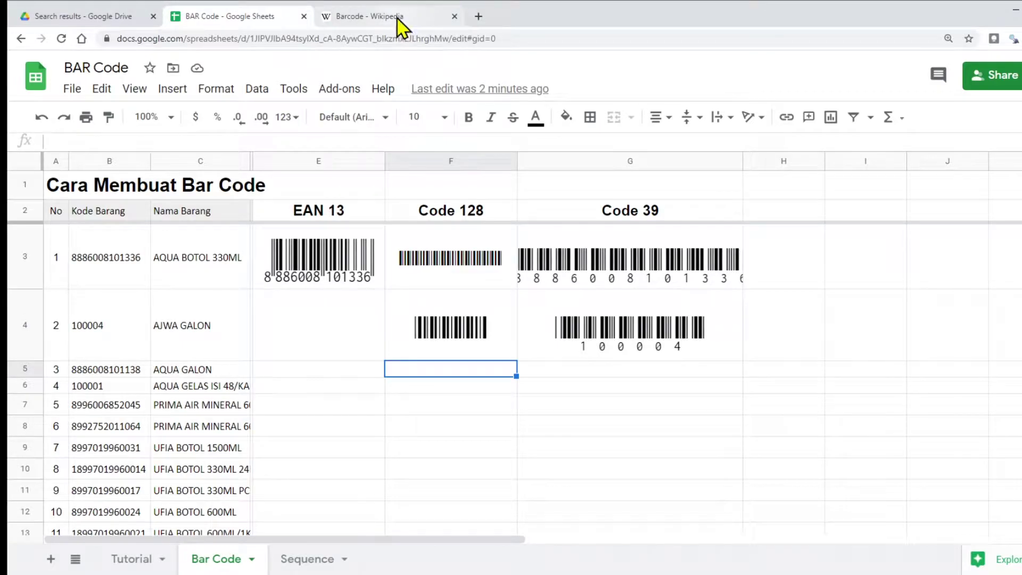
- Go to the Wikipedia Barcode article and scroll down to the linear barcodes table
click(396, 17)
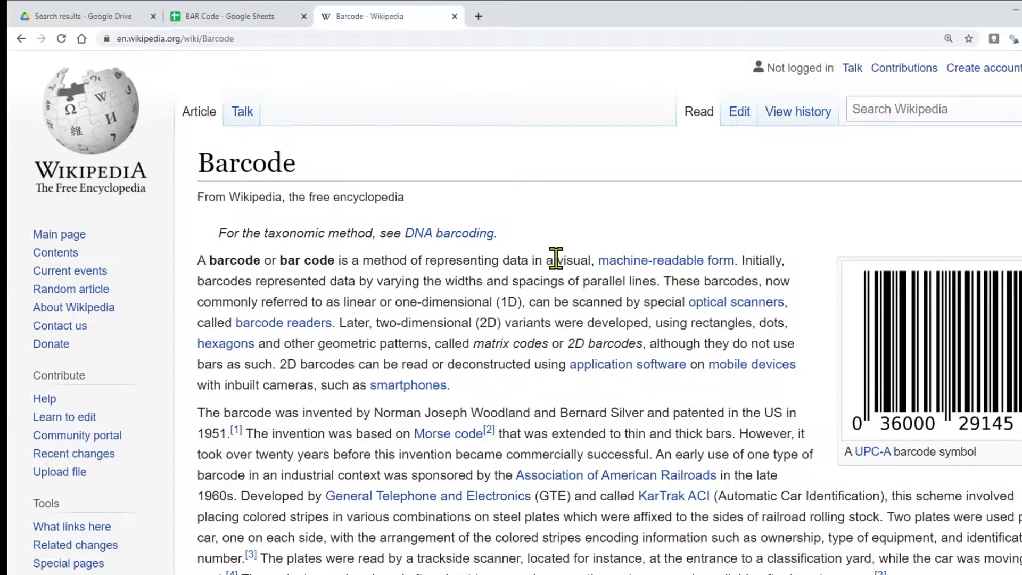
drag(572, 261, 516, 261)
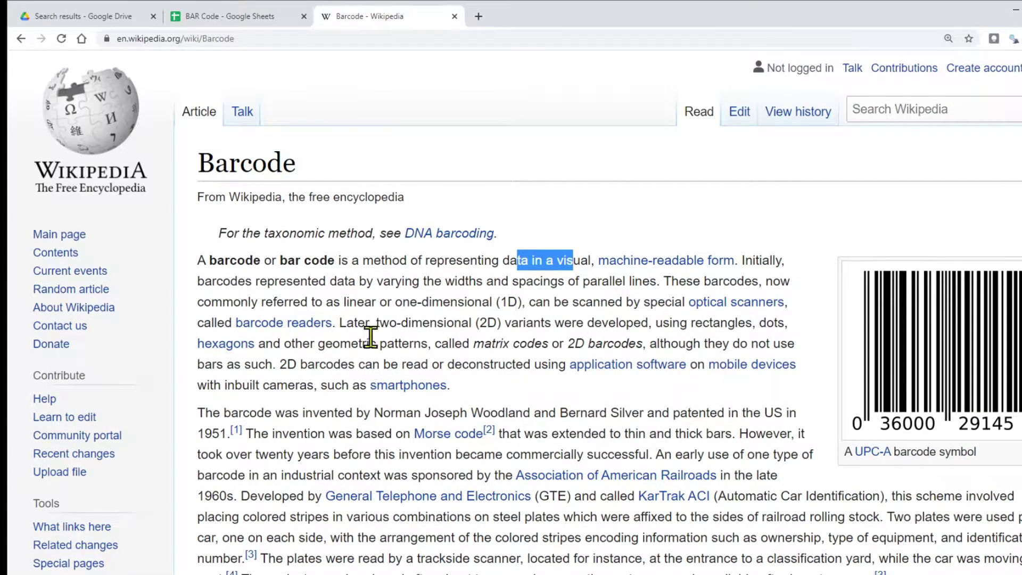
scroll(371, 335, down, 2)
scroll(369, 342, down, 5)
scroll(373, 342, down, 4)
scroll(376, 342, down, 2)
scroll(479, 305, down, 4)
scroll(463, 304, down, 3)
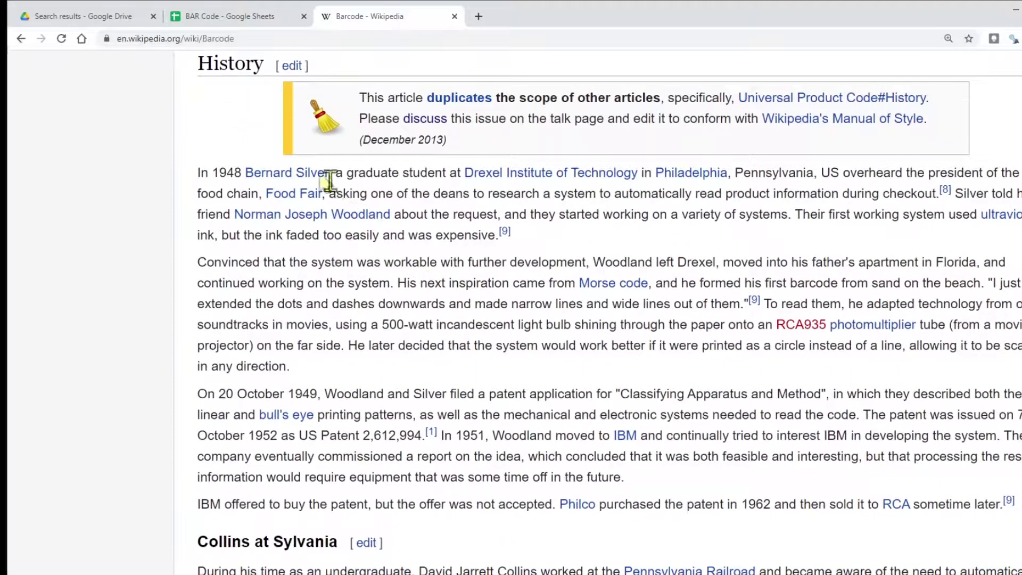
scroll(417, 280, down, 2)
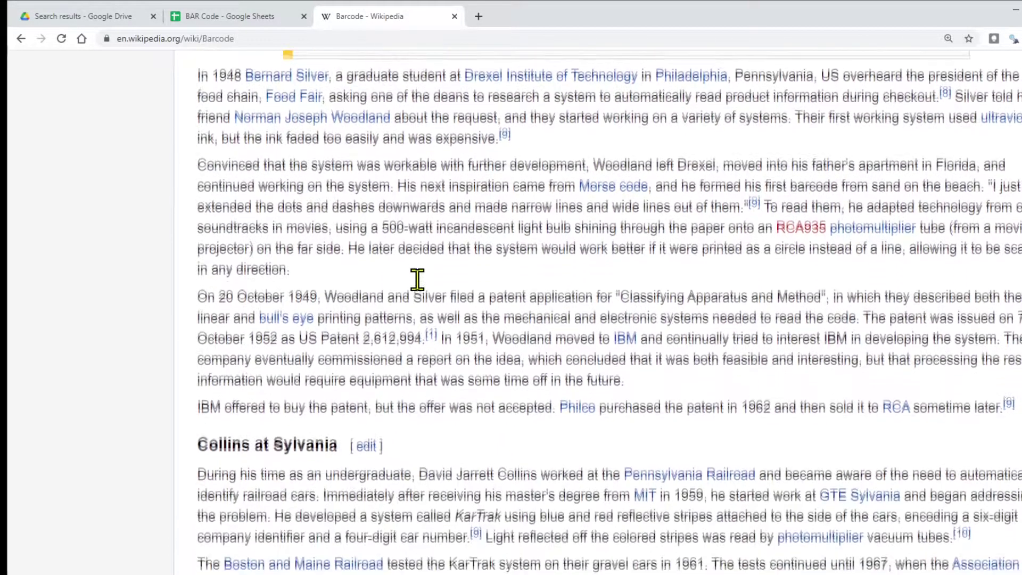
scroll(417, 279, down, 2)
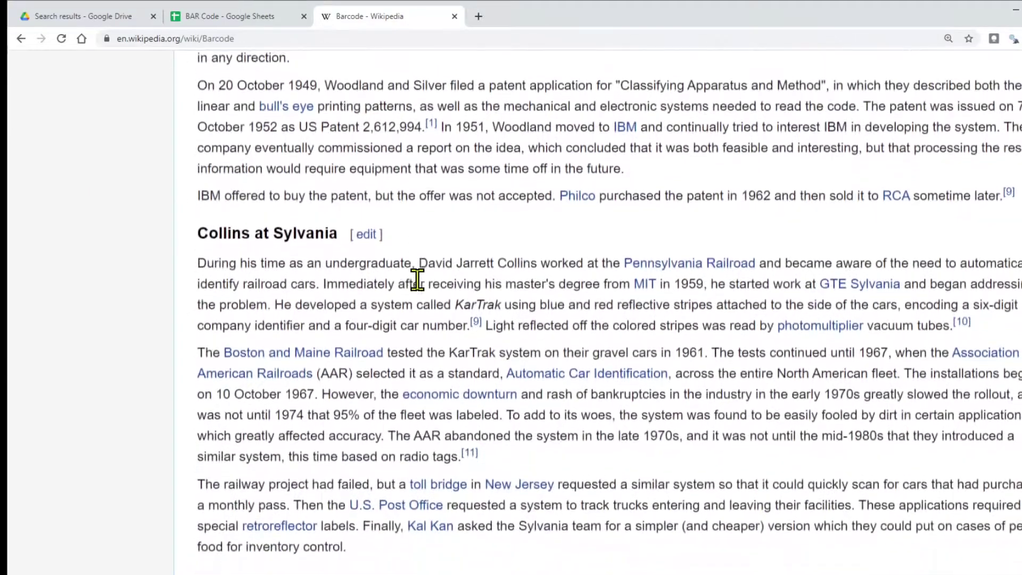
scroll(417, 279, down, 3)
scroll(417, 279, down, 2)
scroll(415, 279, down, 2)
scroll(156, 322, down, 2)
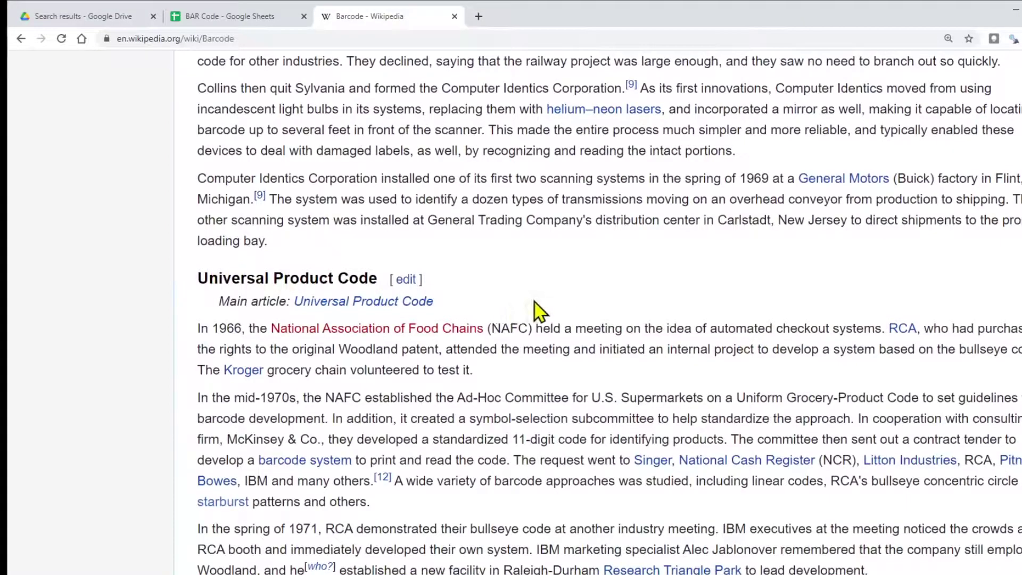
scroll(537, 311, down, 3)
scroll(538, 310, down, 3)
scroll(534, 308, down, 2)
scroll(524, 298, down, 3)
scroll(523, 298, down, 1)
scroll(524, 298, down, 2)
scroll(524, 298, down, 2)
scroll(524, 298, down, 3)
scroll(523, 298, down, 2)
scroll(523, 296, down, 3)
scroll(482, 299, down, 4)
scroll(477, 308, down, 5)
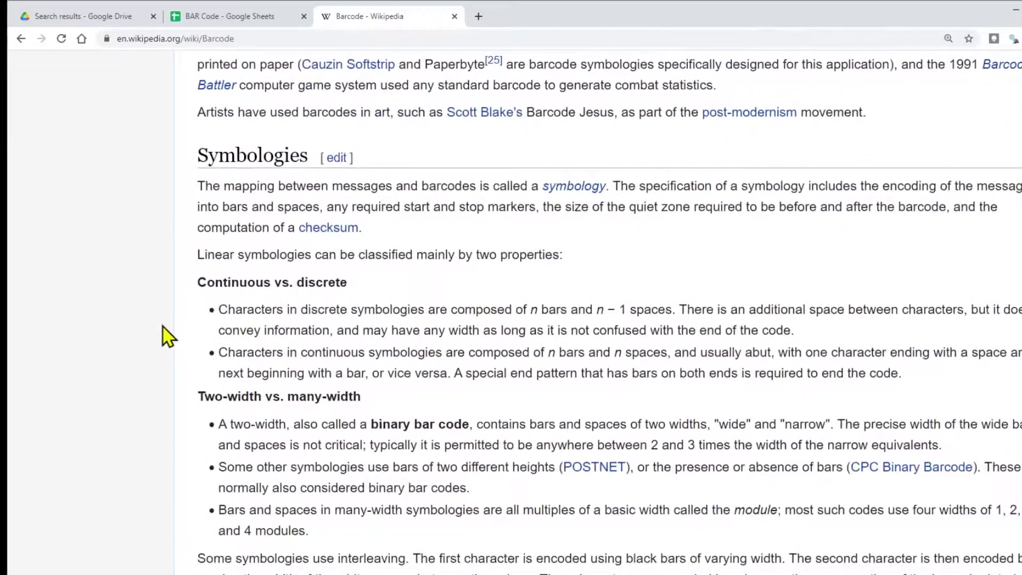
scroll(167, 335, down, 3)
scroll(166, 338, down, 3)
scroll(170, 333, down, 3)
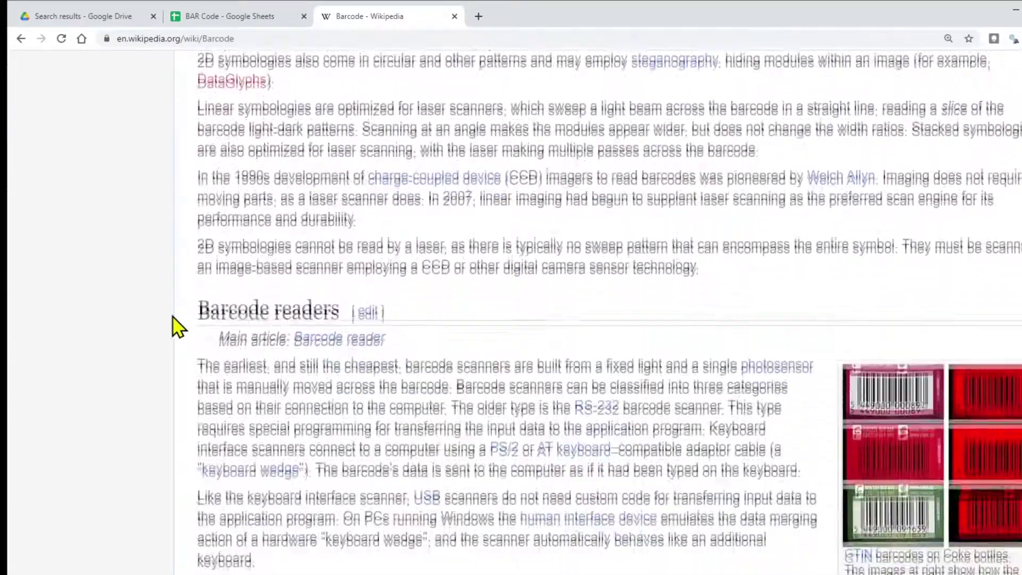
scroll(179, 326, down, 1)
scroll(178, 326, down, 3)
scroll(177, 326, down, 1)
scroll(177, 326, down, 3)
scroll(176, 327, down, 4)
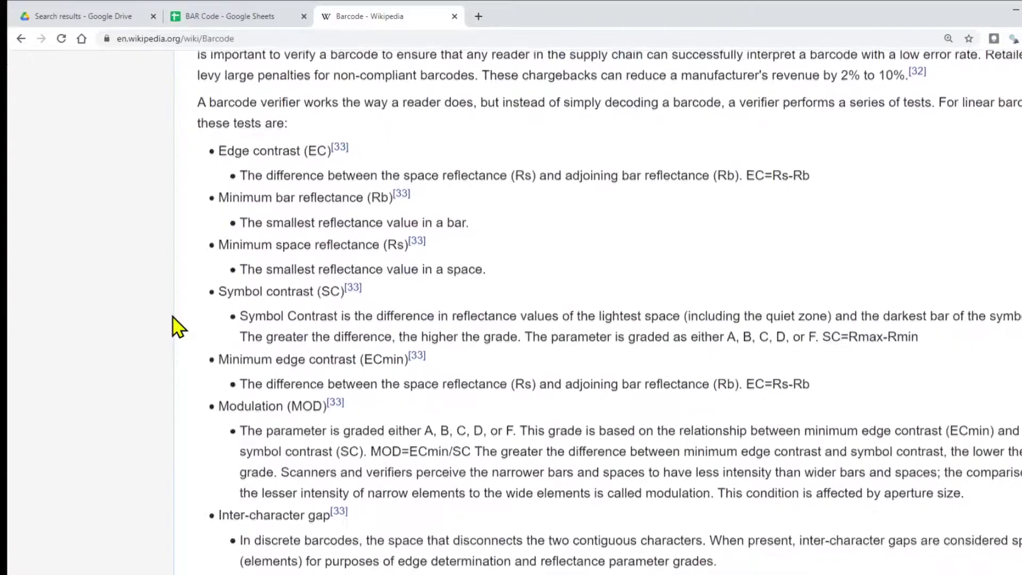
scroll(175, 326, down, 5)
scroll(194, 328, down, 3)
scroll(194, 329, down, 3)
scroll(194, 329, down, 4)
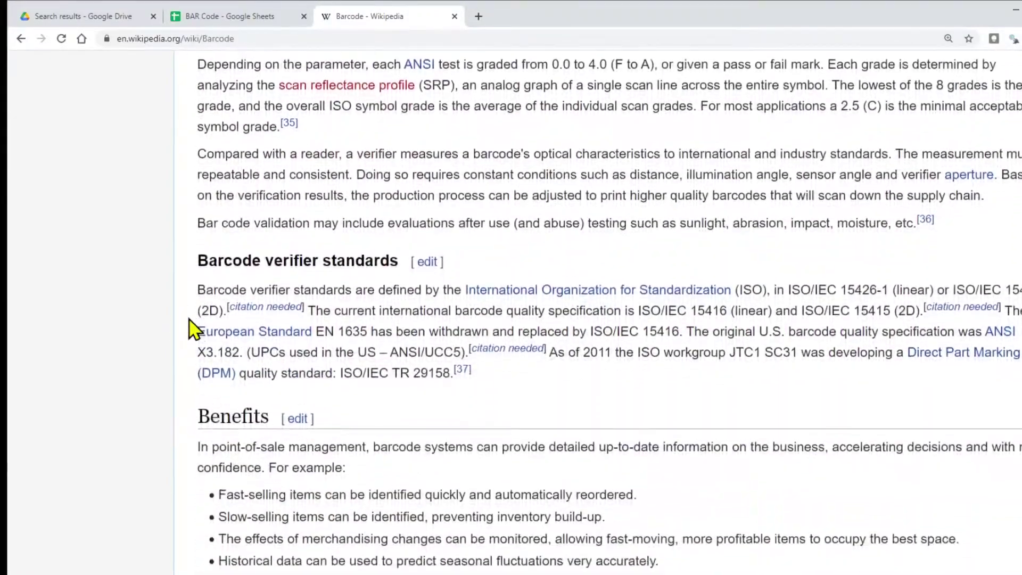
scroll(194, 329, down, 1)
scroll(194, 329, down, 3)
scroll(194, 329, down, 6)
scroll(194, 330, down, 2)
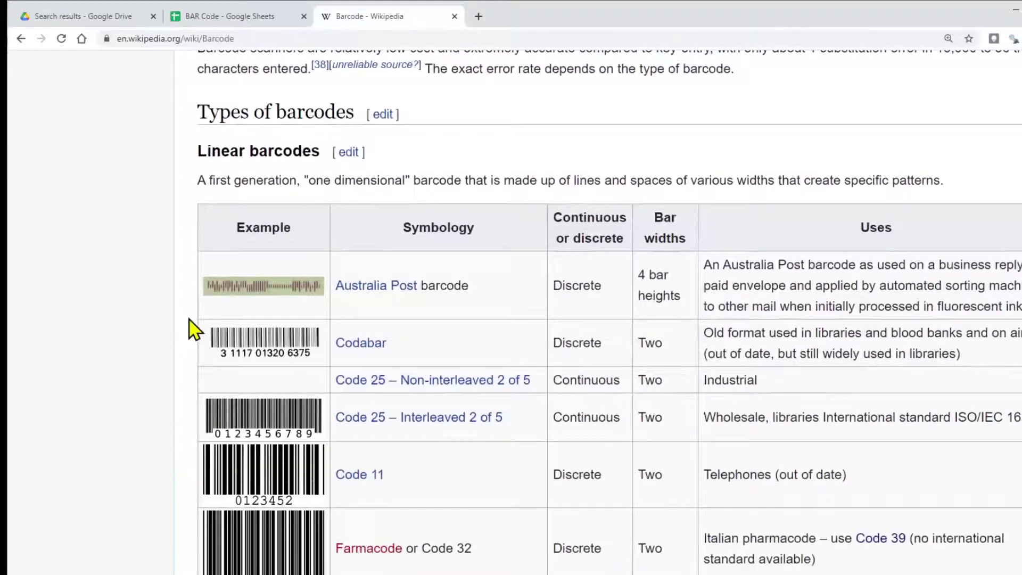
mouse_move(203, 152)
mouse_down()
mouse_move(281, 153)
mouse_move(314, 179)
mouse_move(404, 182)
mouse_up()
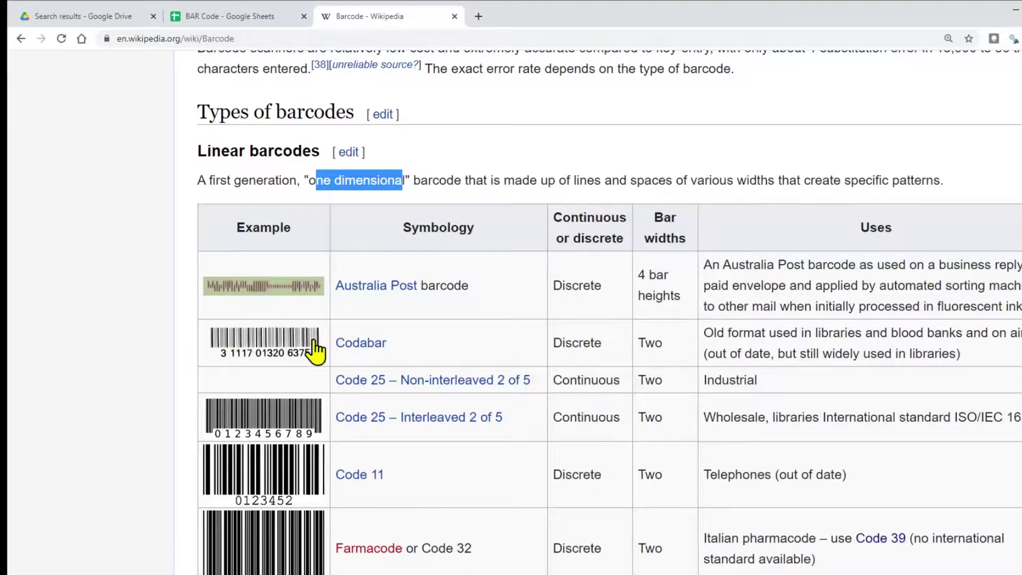
scroll(268, 421, down, 2)
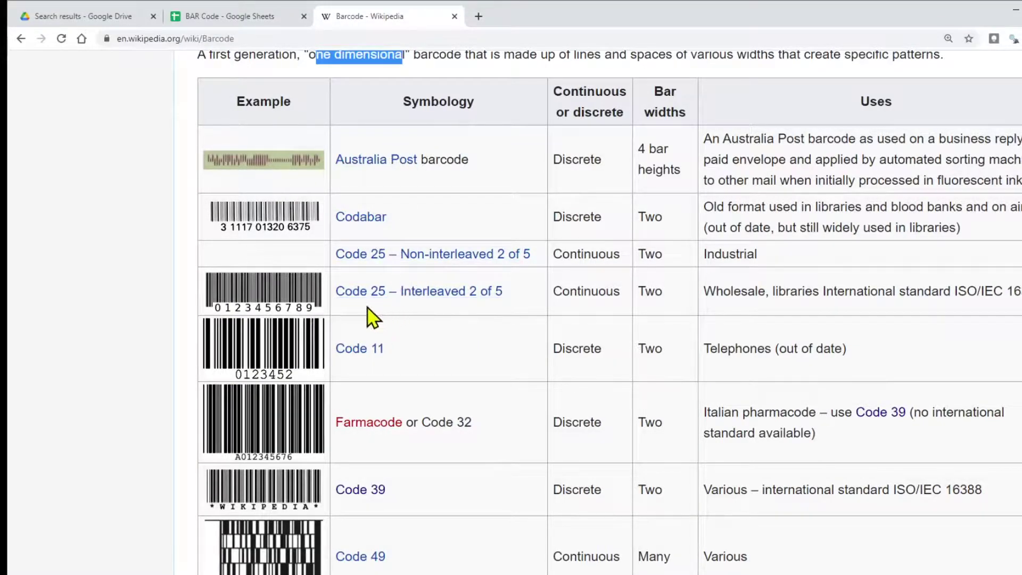
scroll(418, 372, down, 2)
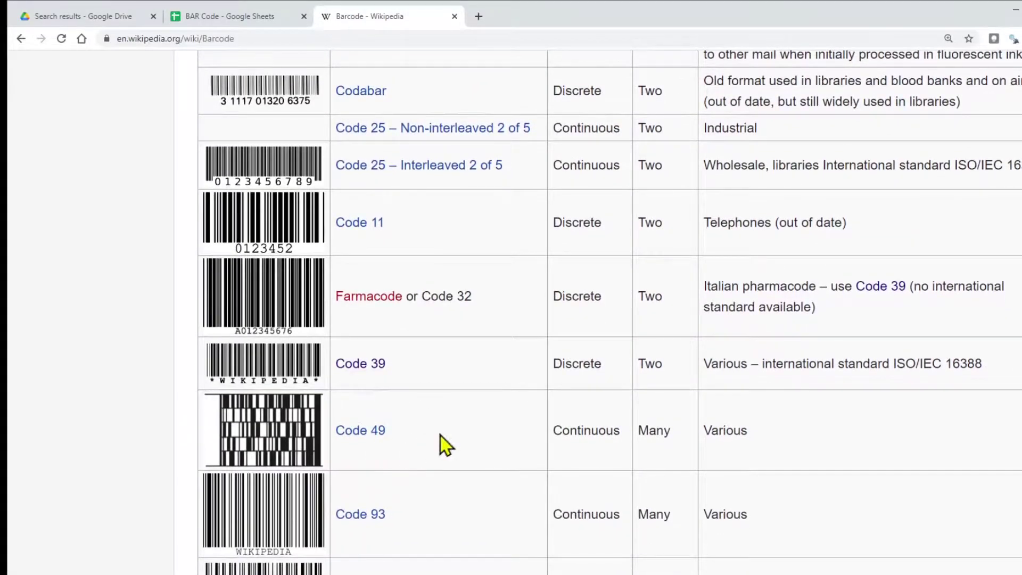
scroll(446, 444, down, 2)
scroll(450, 431, down, 2)
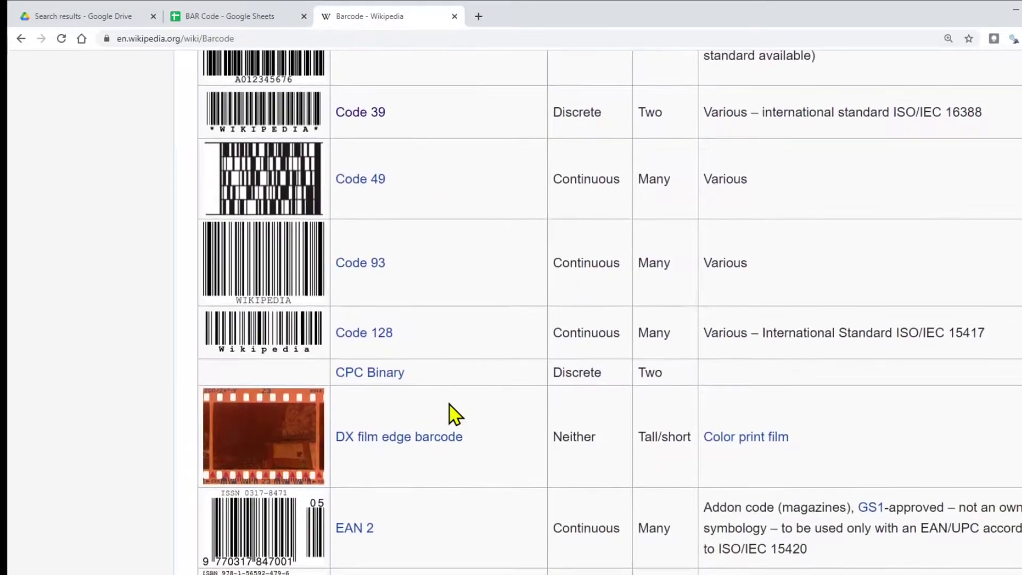
scroll(450, 413, down, 2)
scroll(422, 376, down, 3)
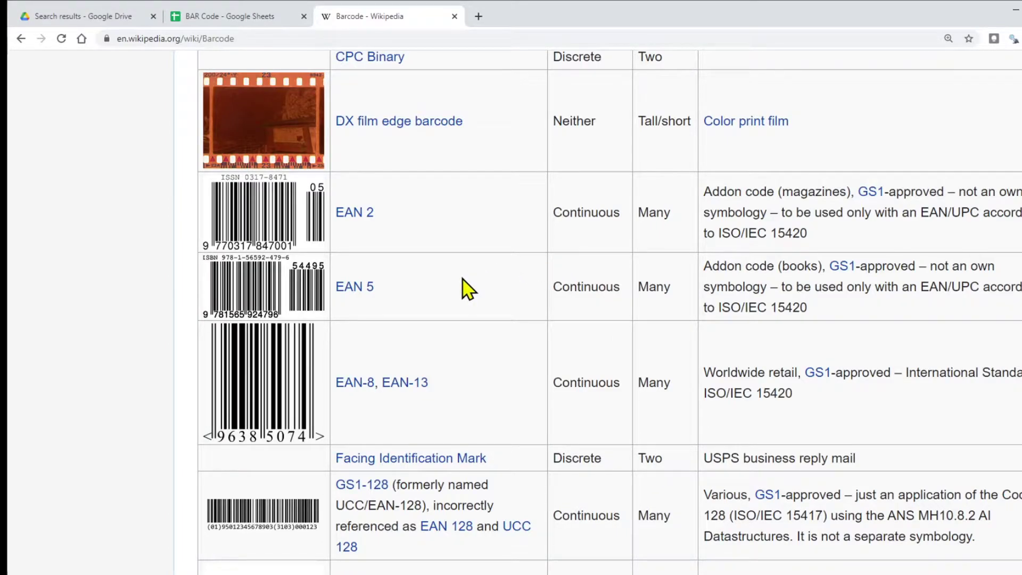
scroll(463, 285, up, 1)
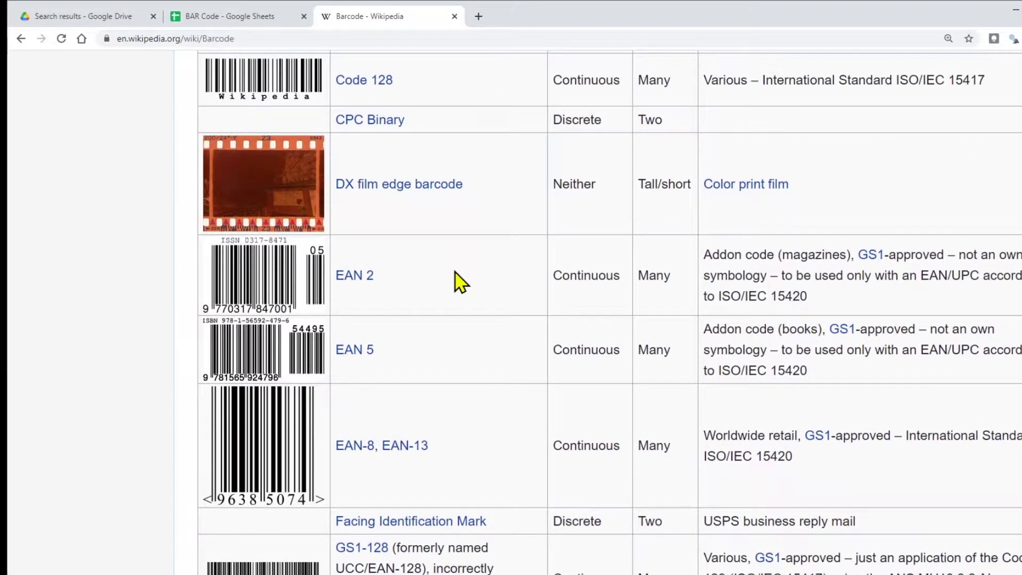
scroll(458, 282, up, 1)
scroll(459, 283, up, 1)
scroll(458, 282, up, 1)
scroll(459, 282, up, 1)
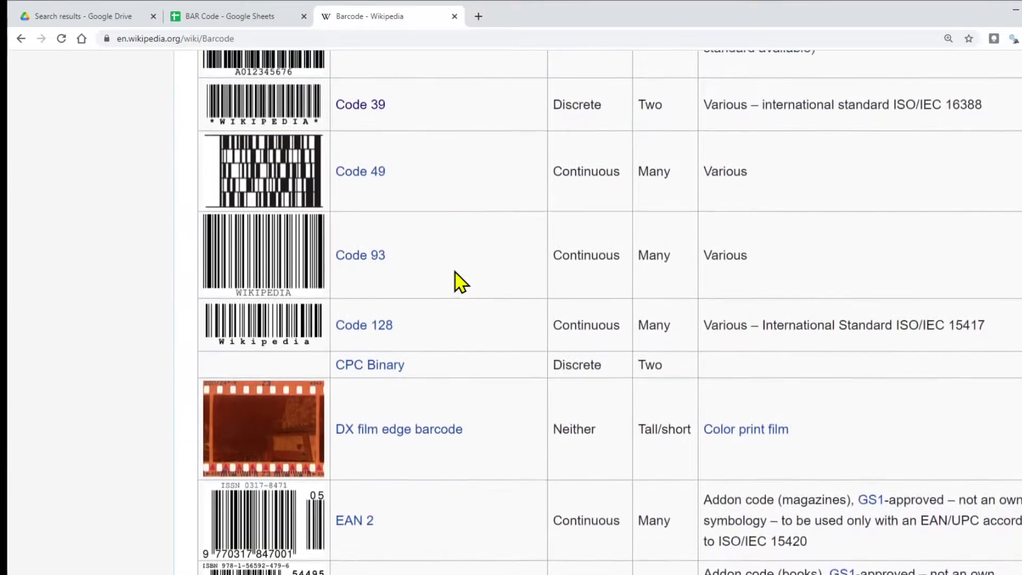
scroll(457, 276, up, 1)
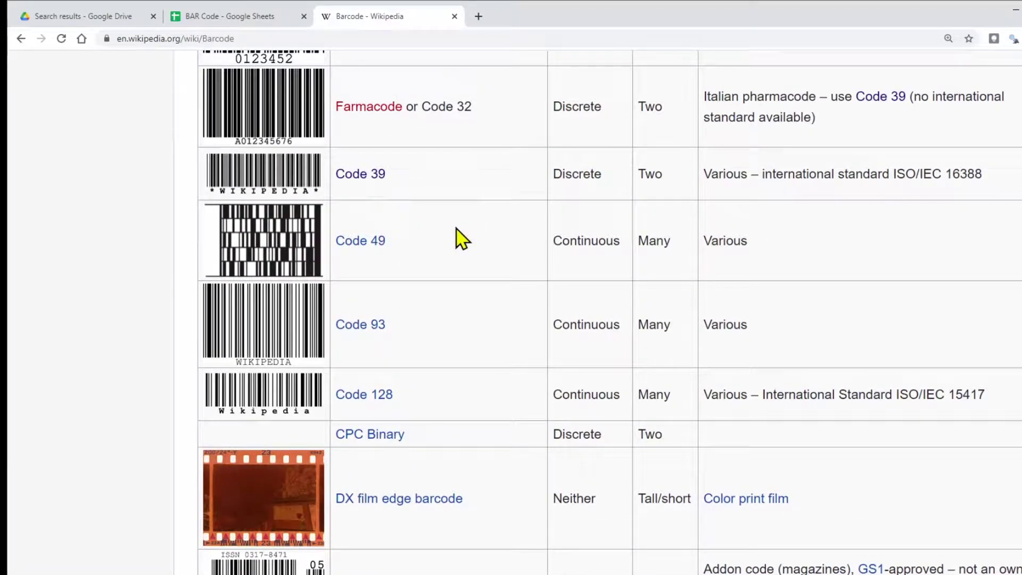
scroll(457, 235, down, 1)
scroll(457, 235, down, 5)
scroll(457, 236, down, 4)
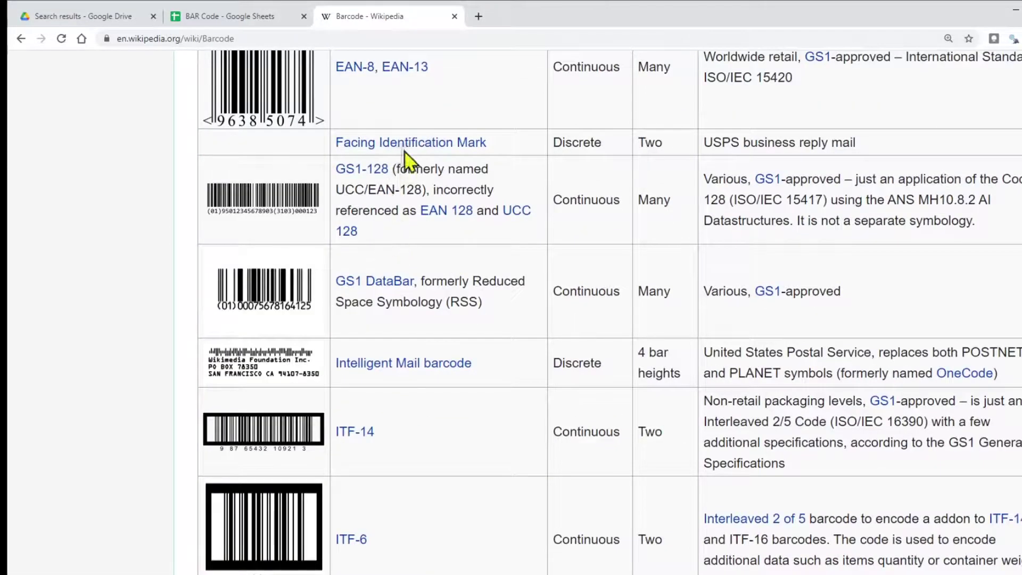
scroll(435, 236, up, 6)
scroll(431, 236, up, 2)
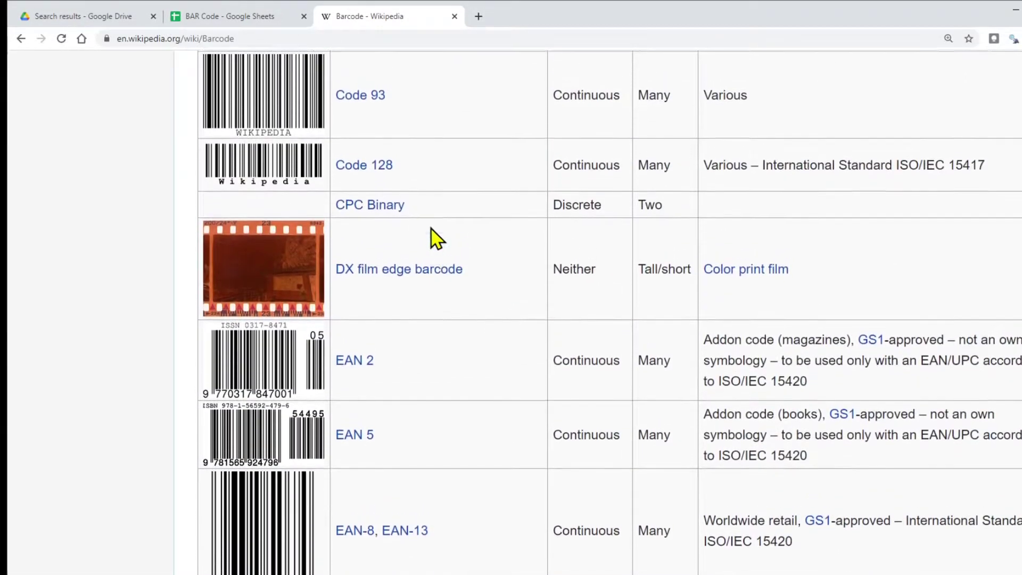
mouse_move(364, 267)
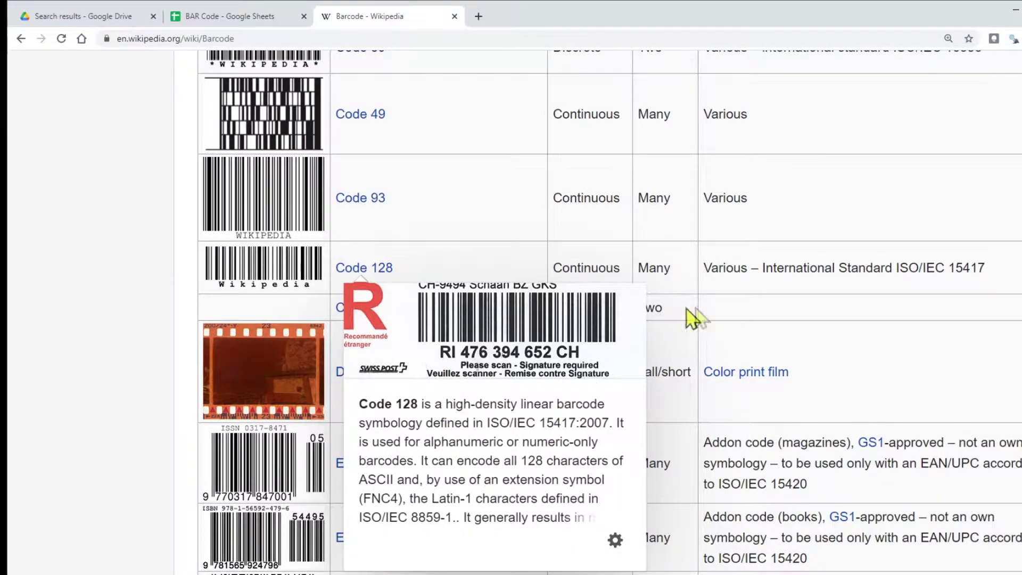
scroll(231, 249, down, 20)
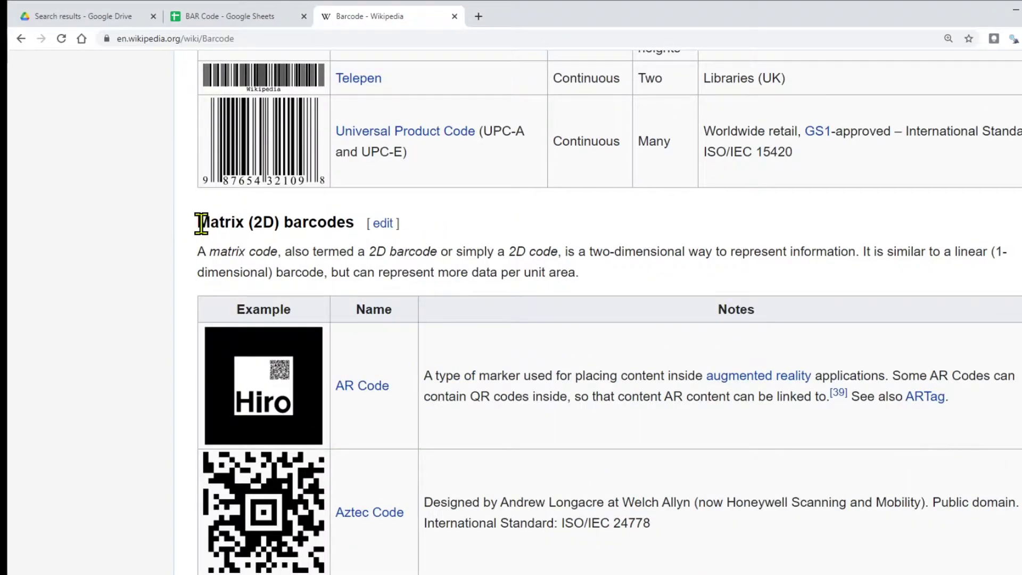
- Highlight the Matrix (2D) barcodes heading and scroll through that table
drag(199, 224, 339, 224)
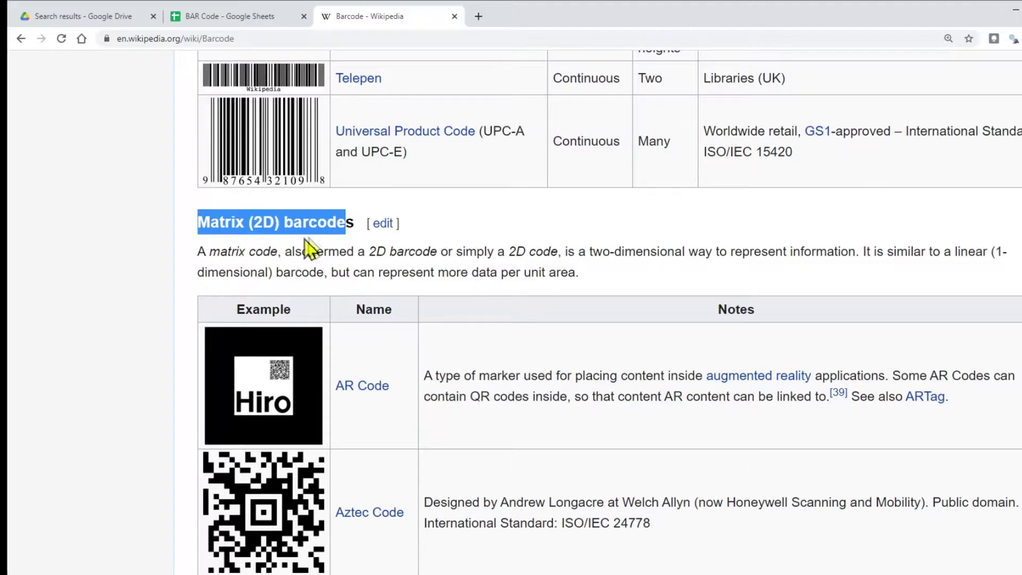
scroll(375, 439, down, 2)
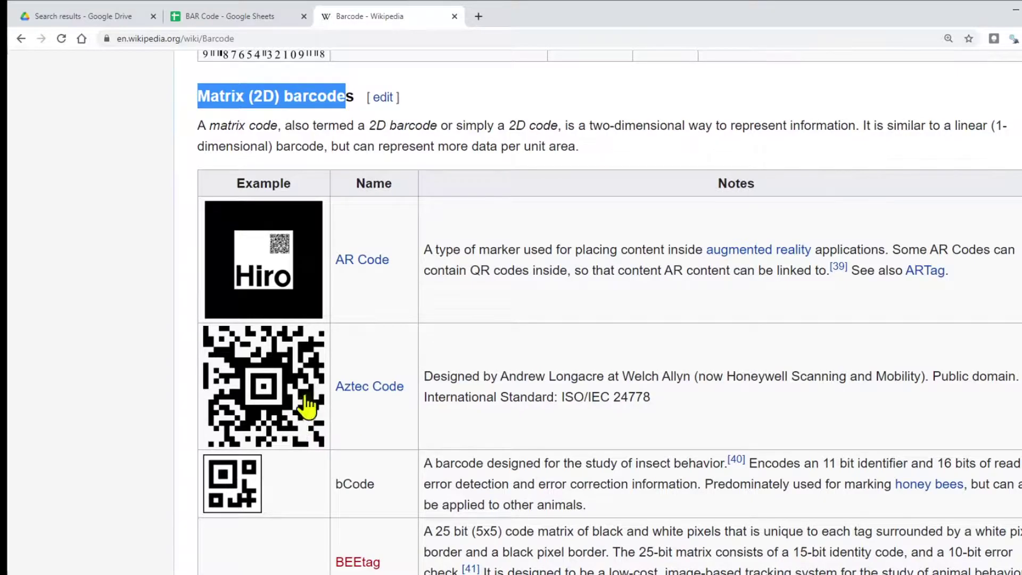
scroll(372, 422, down, 2)
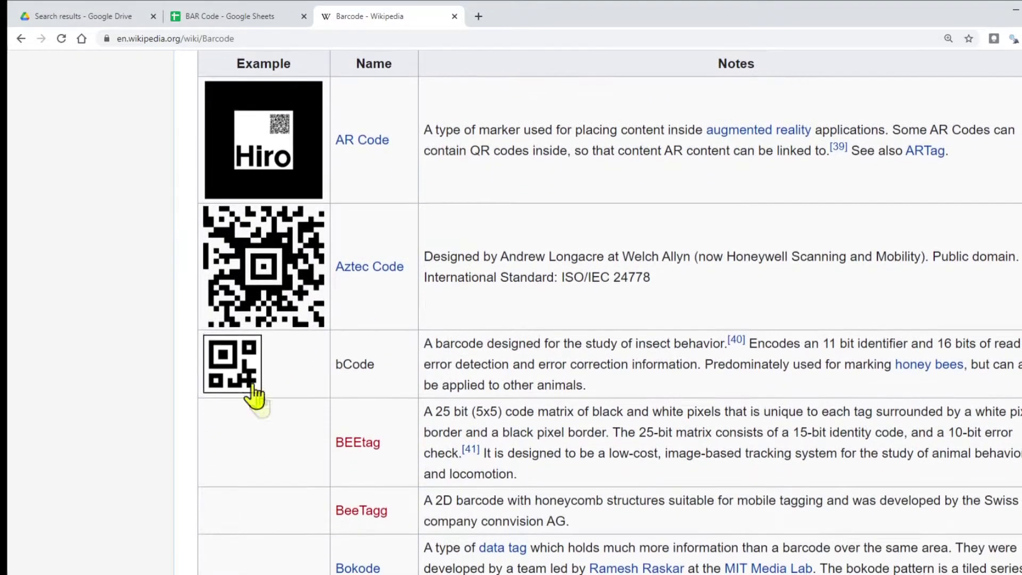
scroll(266, 408, down, 4)
scroll(266, 408, down, 3)
scroll(267, 409, down, 3)
scroll(266, 409, down, 2)
scroll(266, 409, down, 3)
scroll(266, 409, down, 3)
scroll(266, 408, down, 1)
scroll(266, 408, down, 3)
scroll(266, 409, down, 2)
scroll(266, 409, down, 1)
scroll(267, 409, down, 2)
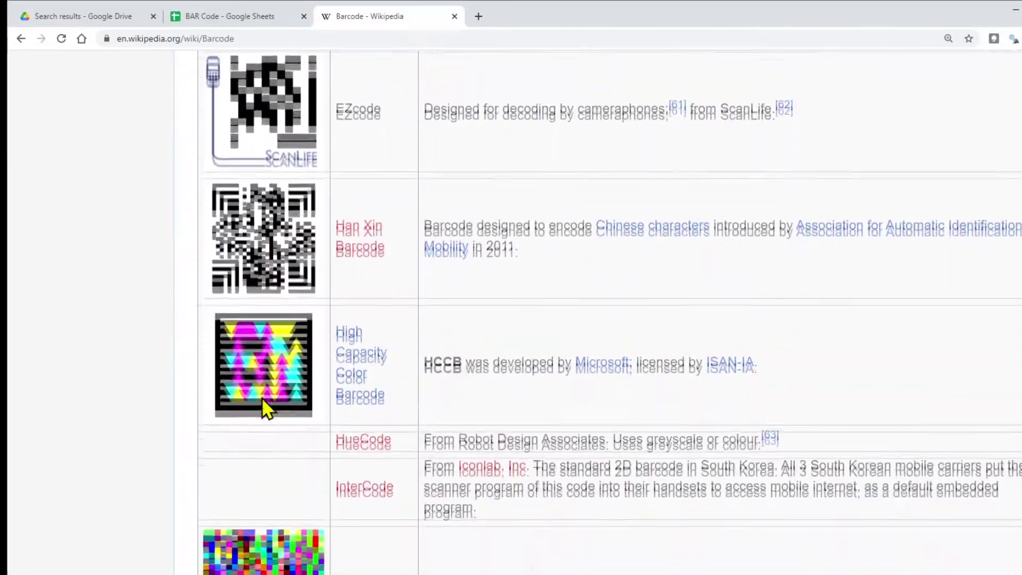
scroll(266, 408, down, 2)
scroll(266, 408, down, 5)
scroll(266, 409, down, 1)
scroll(267, 408, down, 4)
scroll(266, 408, down, 5)
scroll(262, 410, down, 2)
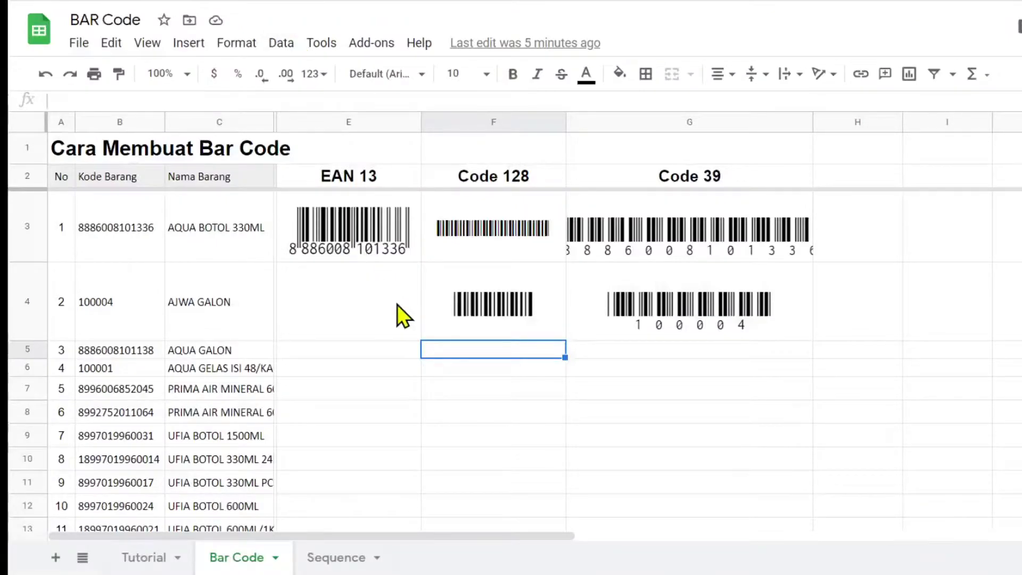
click(353, 227)
drag(468, 263, 646, 318)
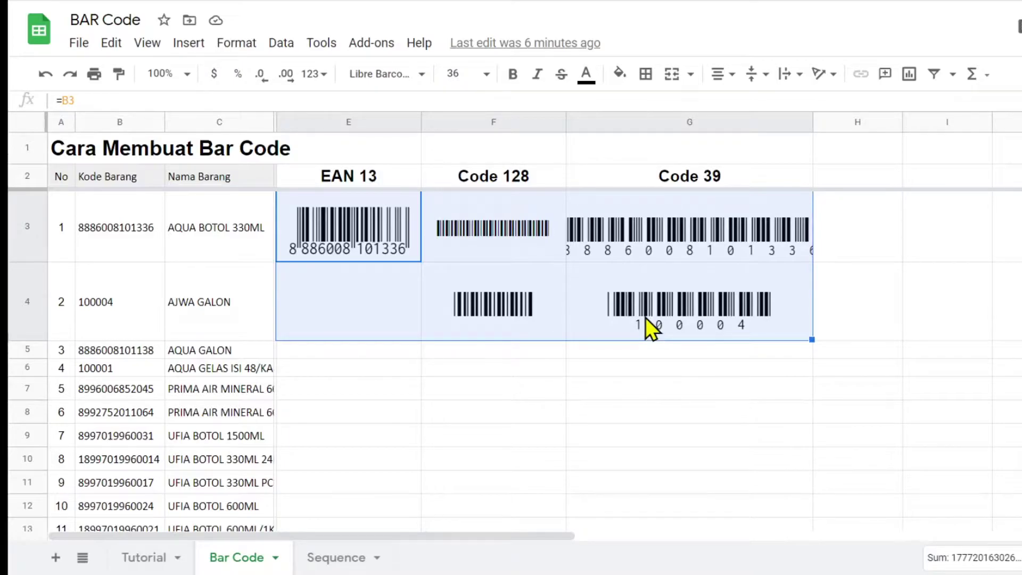
key(Delete)
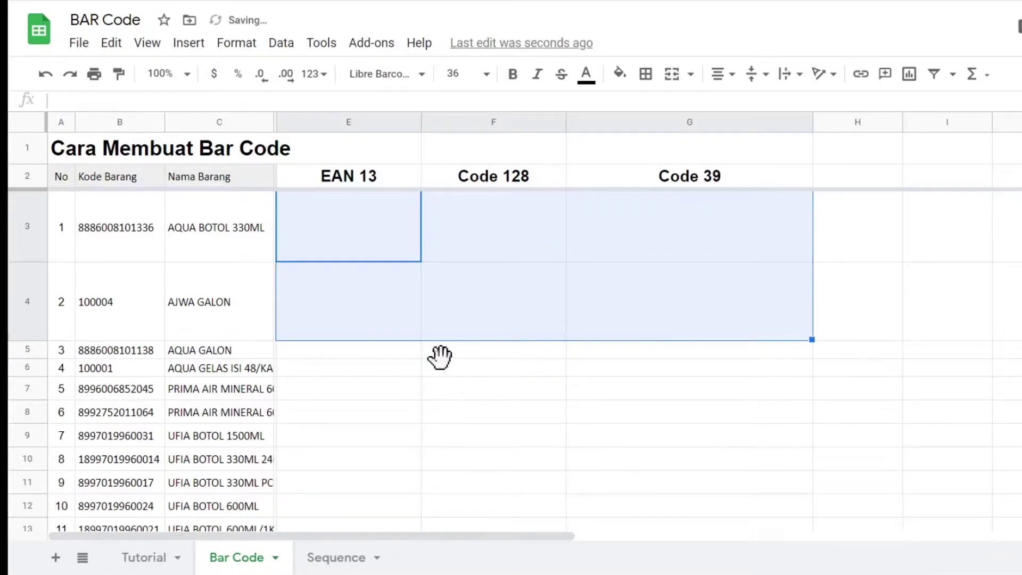
drag(439, 357, 442, 362)
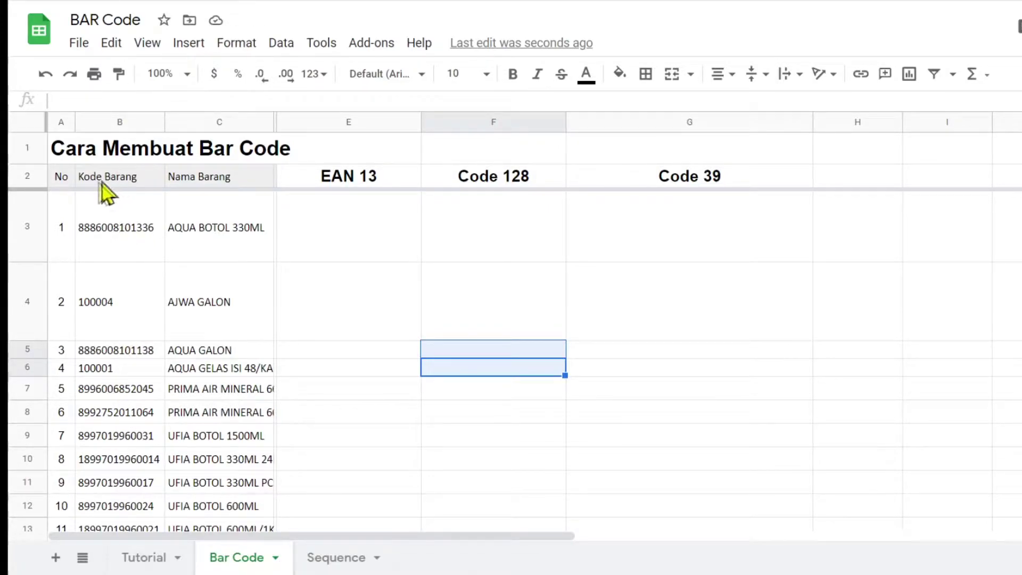
click(120, 242)
scroll(129, 398, down, 2)
scroll(129, 398, down, 2)
scroll(129, 398, down, 2)
scroll(129, 399, up, 5)
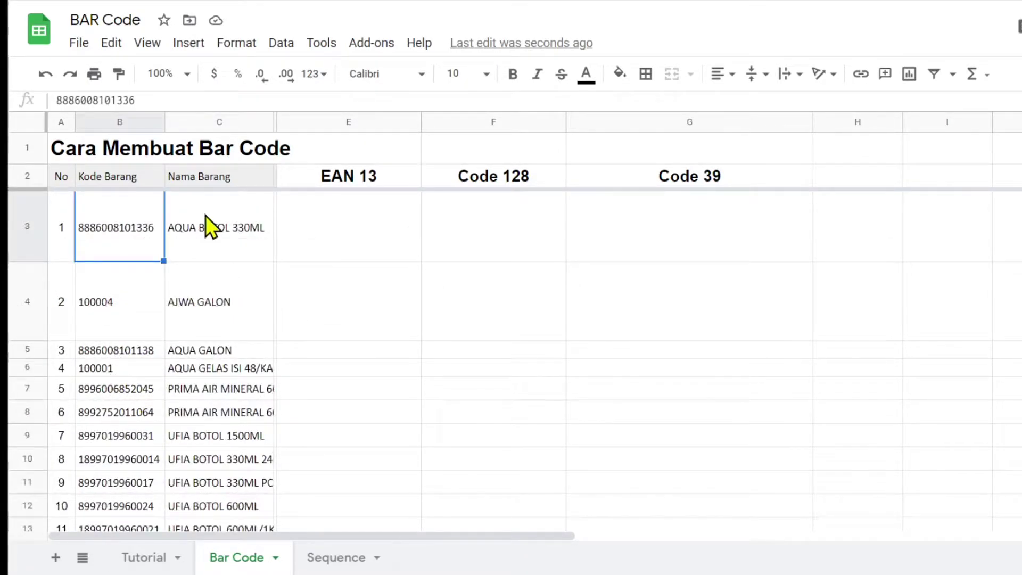
click(358, 219)
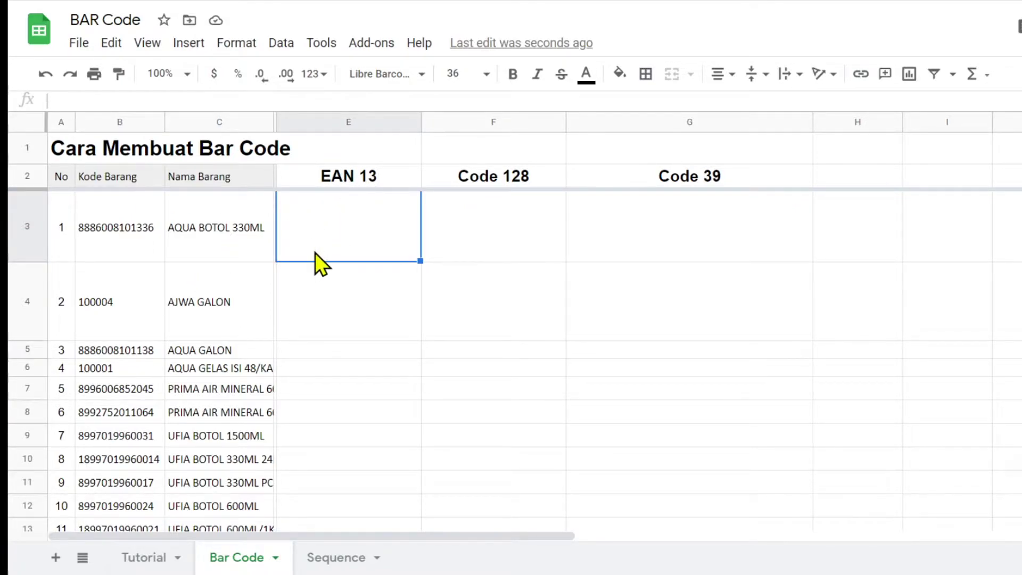
text(=)
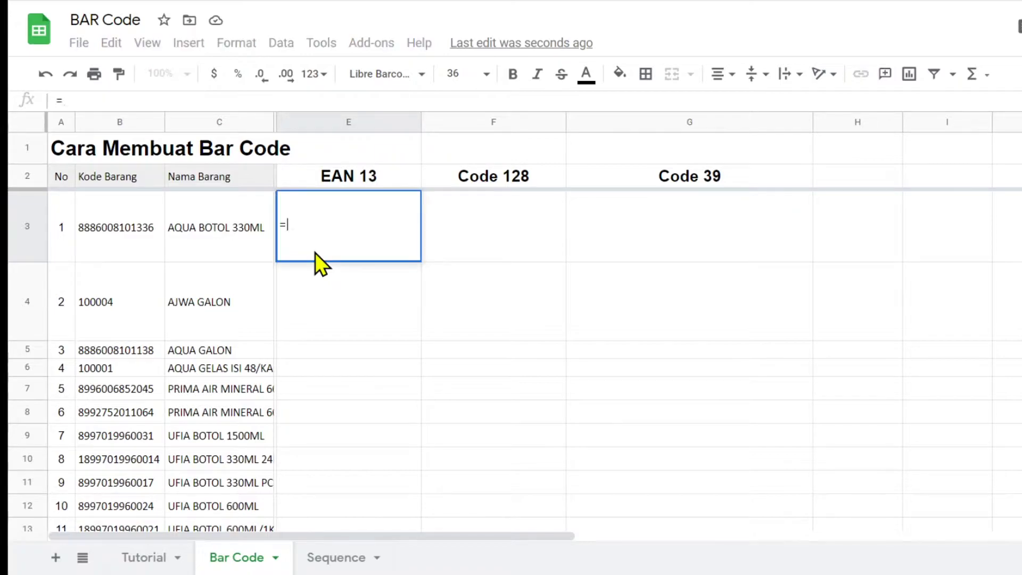
click(113, 233)
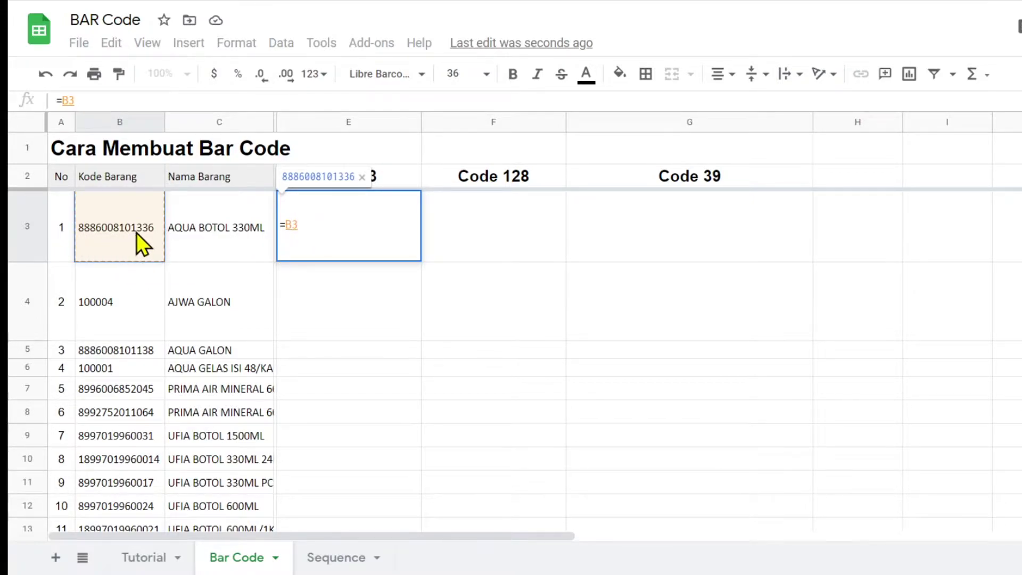
key(Return)
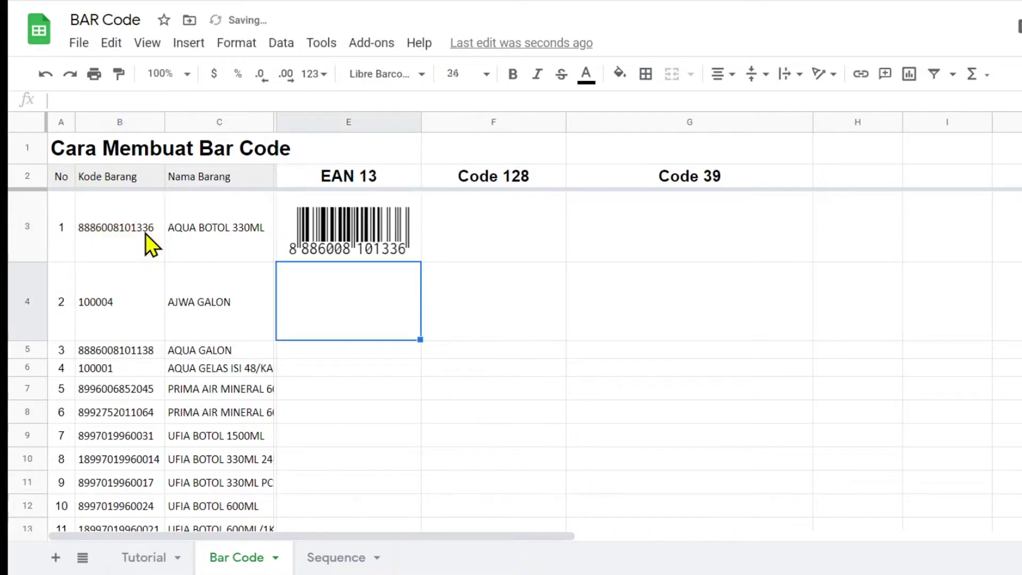
click(379, 241)
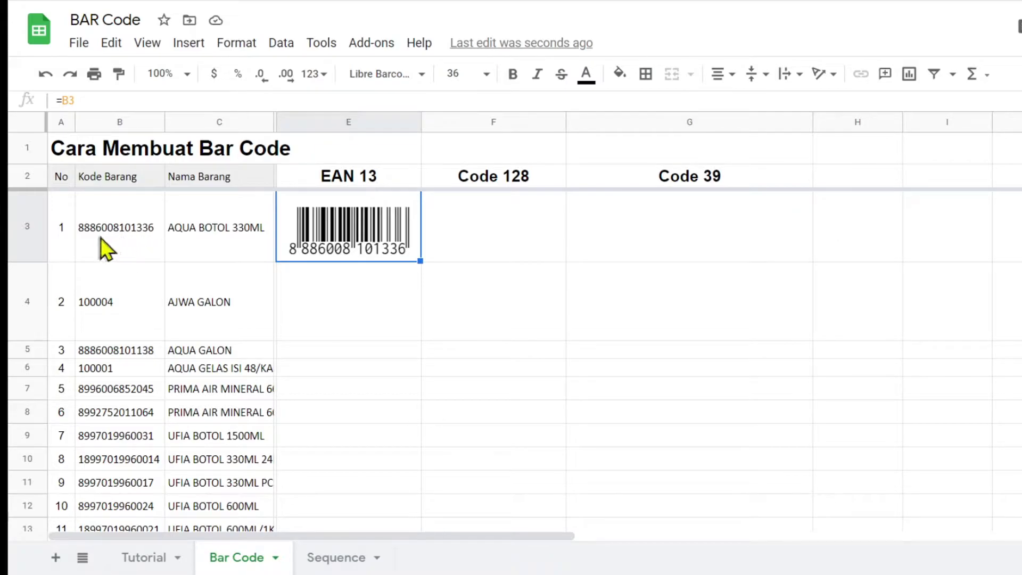
click(423, 79)
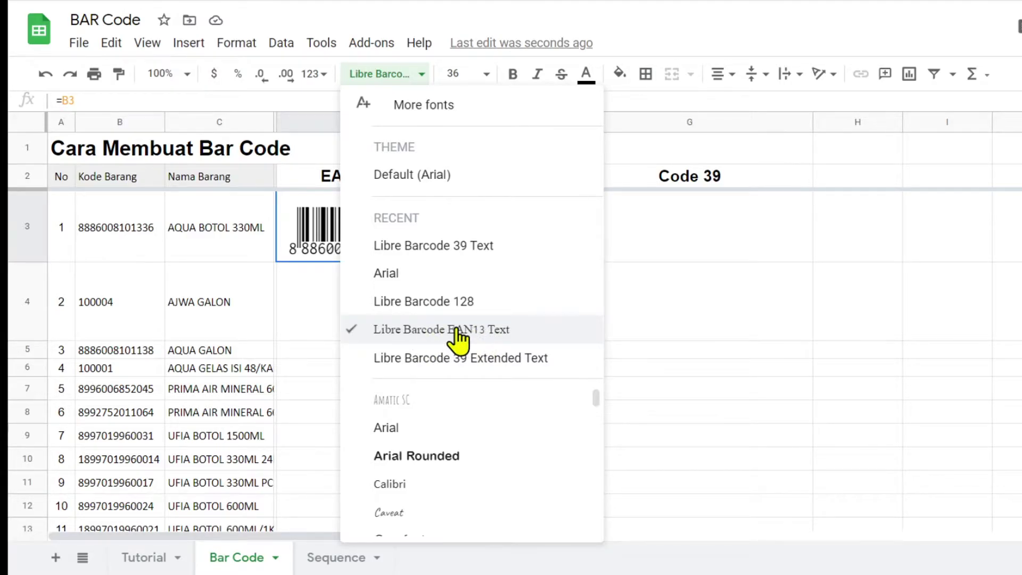
scroll(432, 427, down, 1)
scroll(432, 429, down, 5)
scroll(432, 428, down, 5)
scroll(432, 421, up, 1)
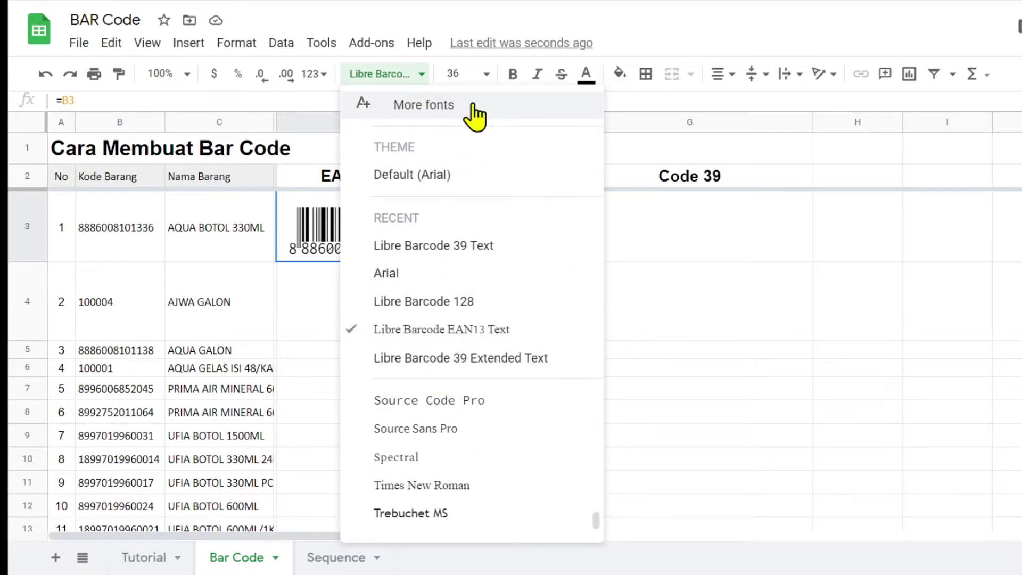
click(454, 106)
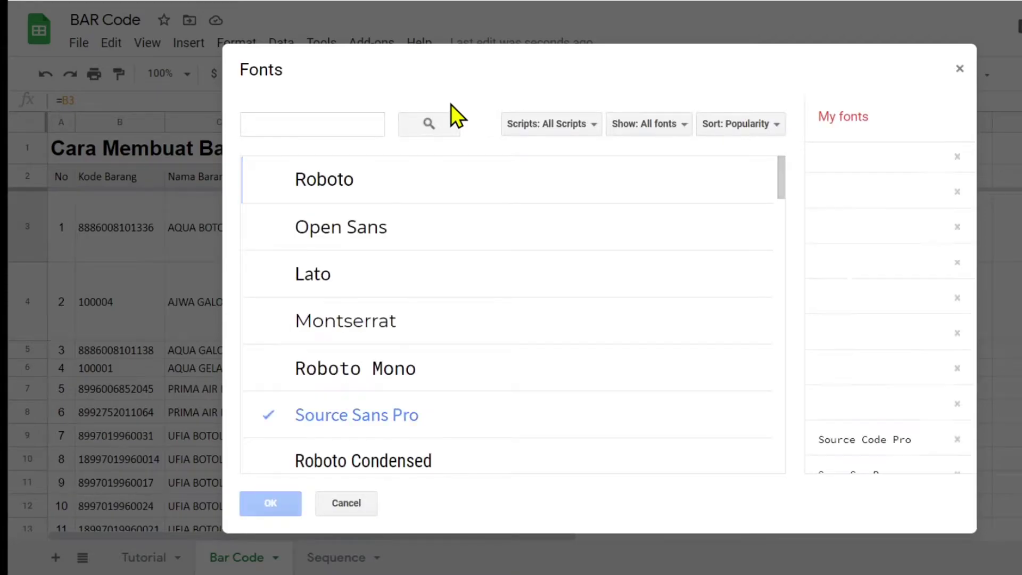
click(343, 124)
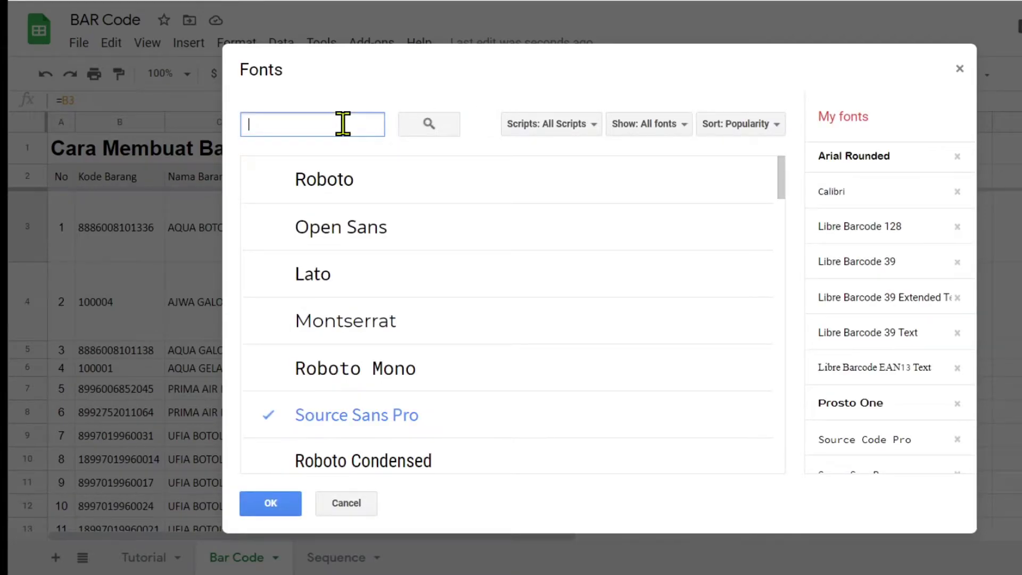
text(lib)
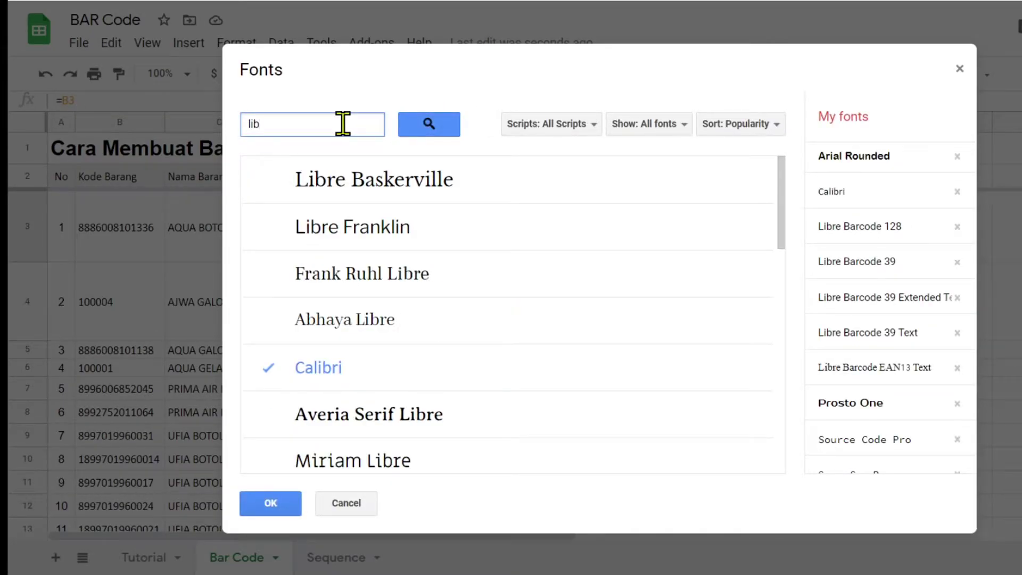
text(re)
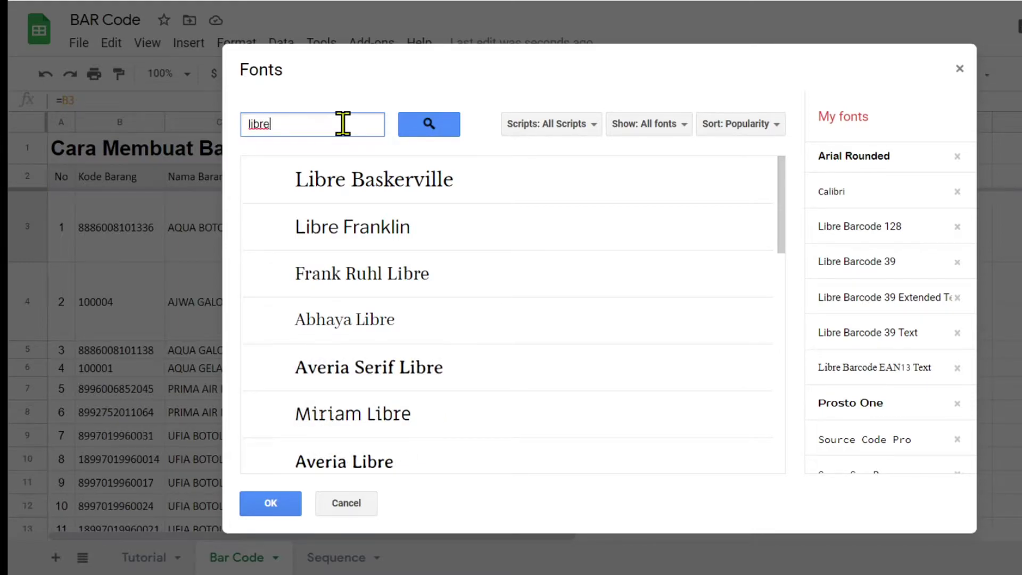
scroll(357, 282, down, 4)
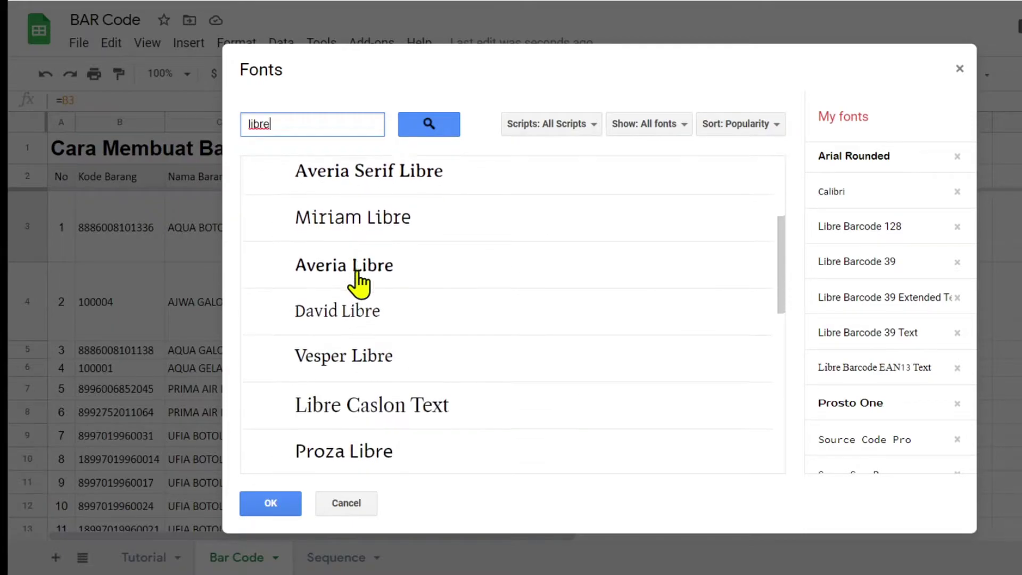
scroll(358, 282, down, 2)
scroll(358, 282, down, 4)
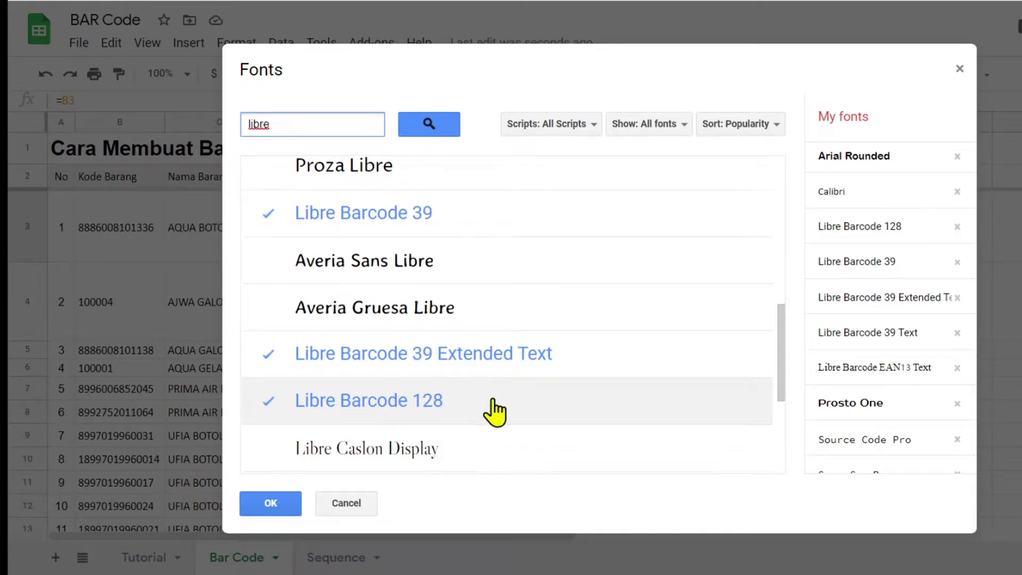
scroll(486, 410, down, 3)
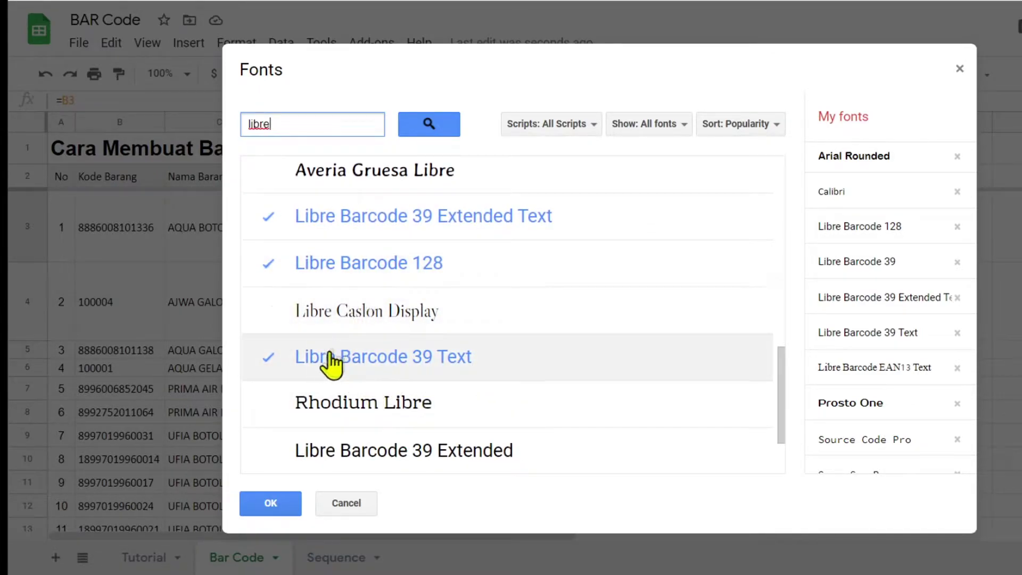
click(350, 502)
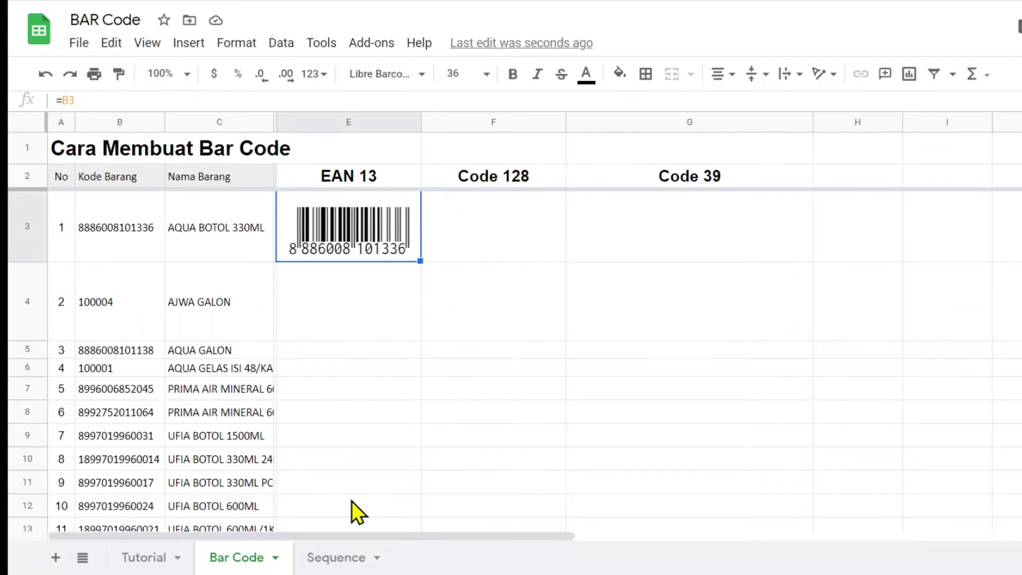
- Switch cell E3's font to the default Arial so it shows plain digits
click(420, 75)
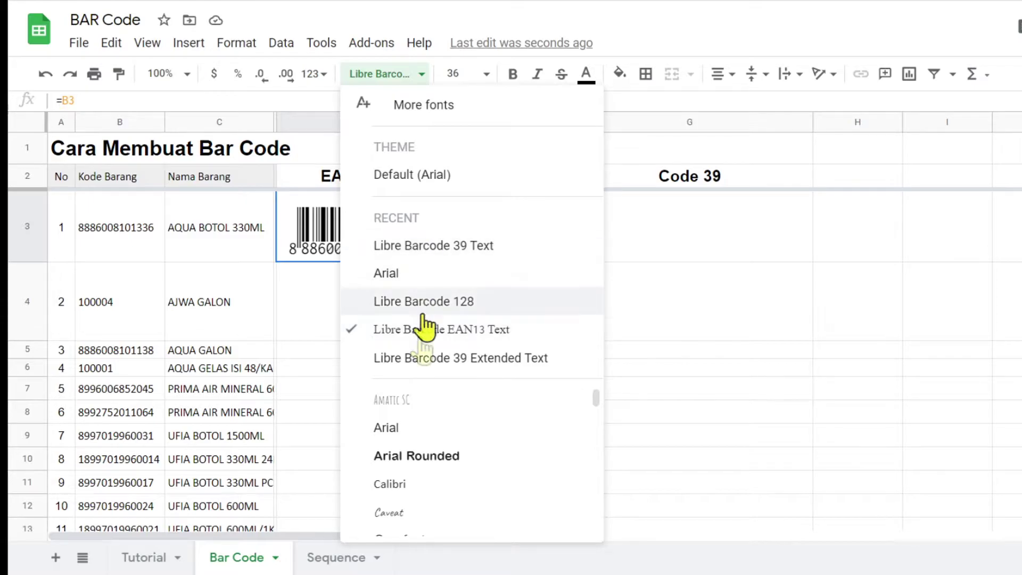
click(680, 295)
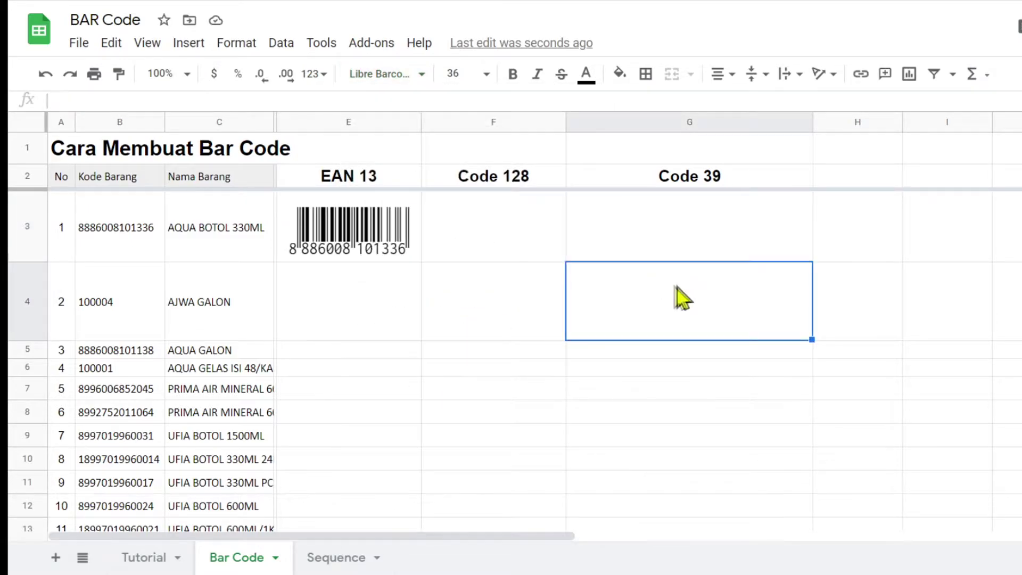
click(360, 241)
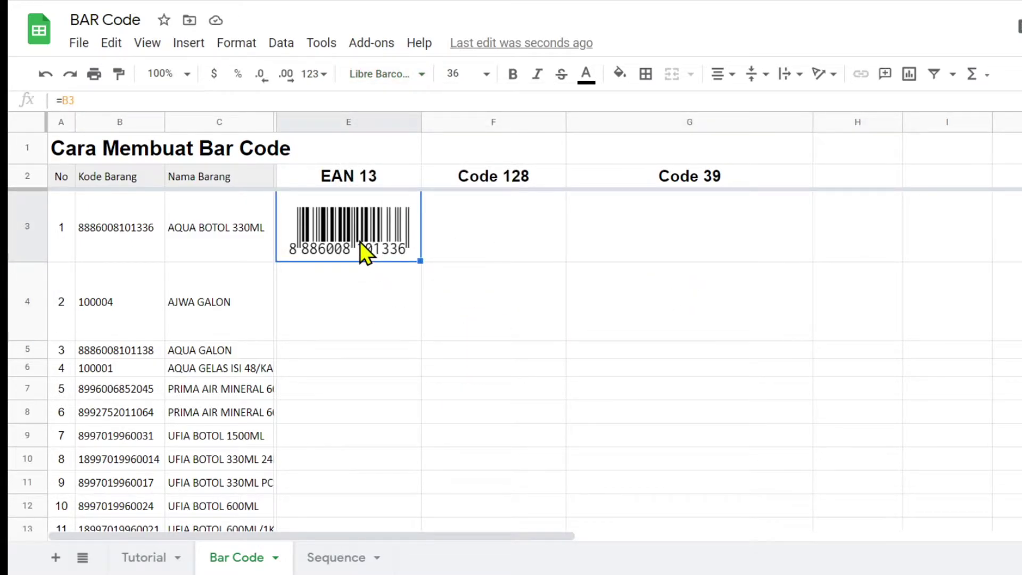
click(421, 75)
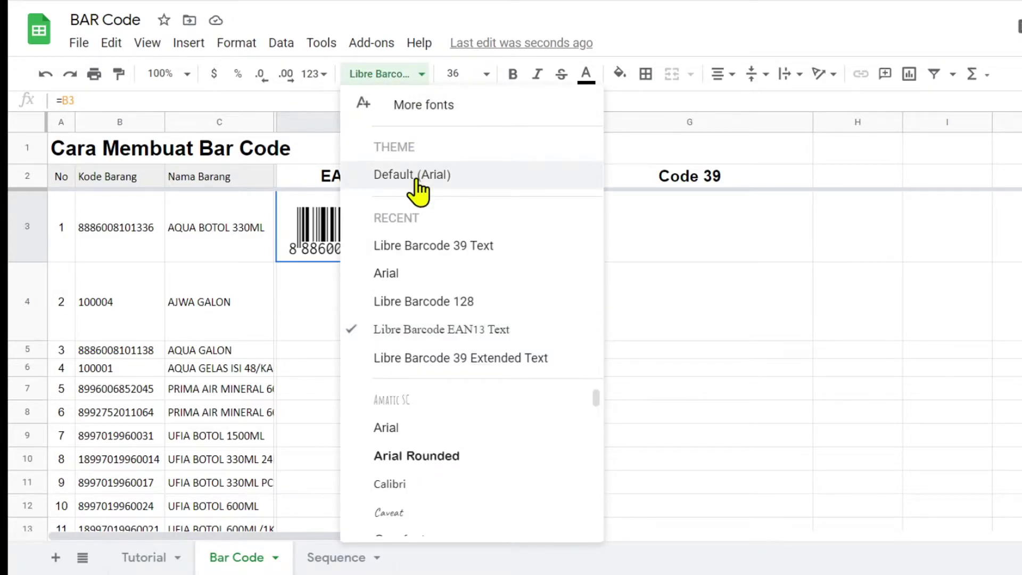
click(400, 273)
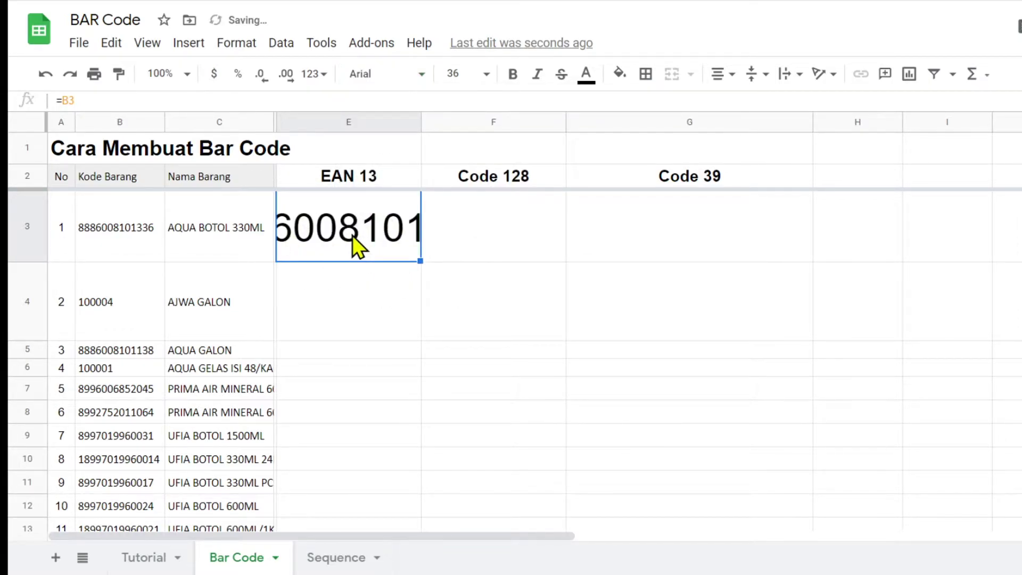
click(104, 236)
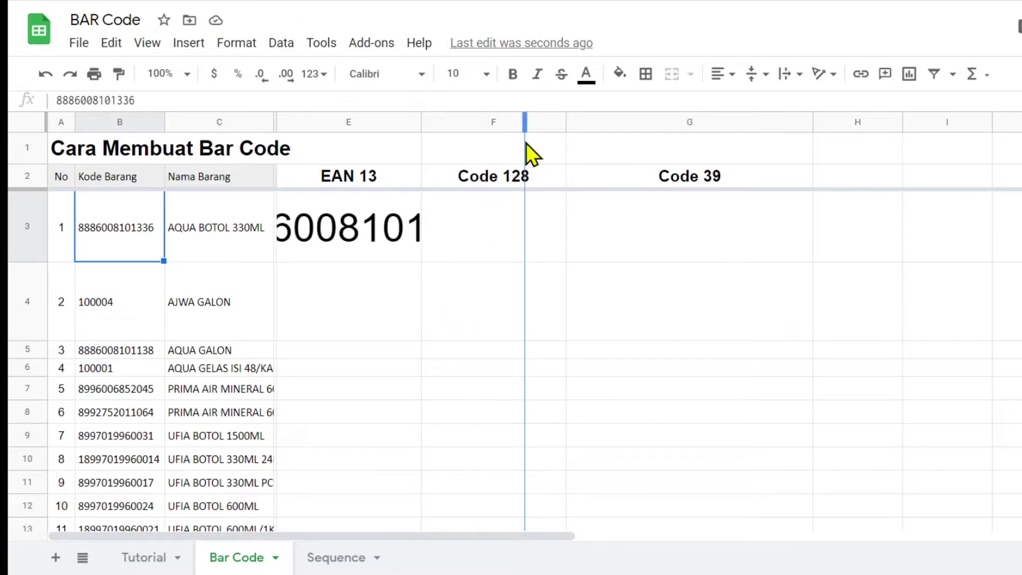
drag(420, 122, 525, 142)
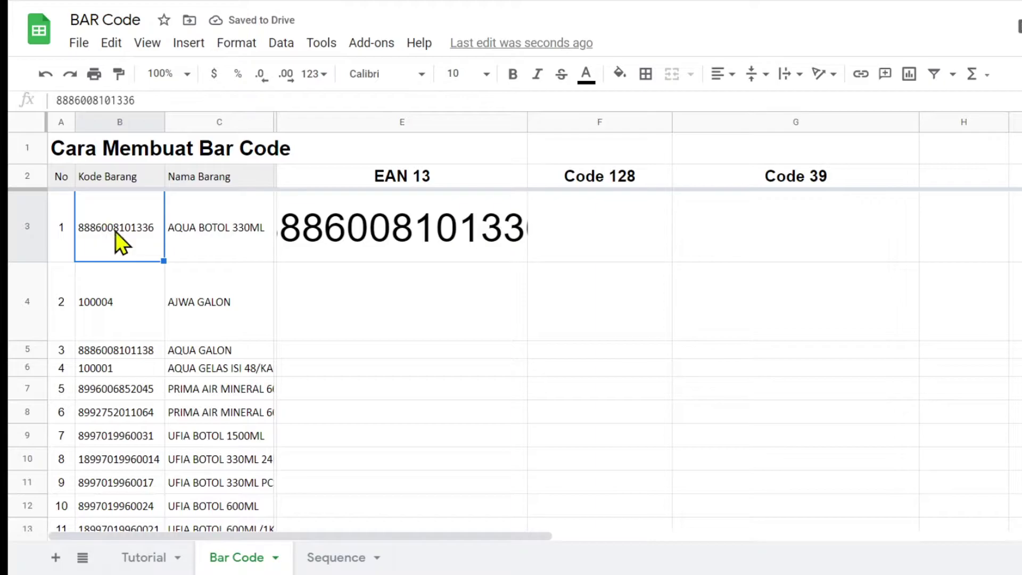
click(320, 243)
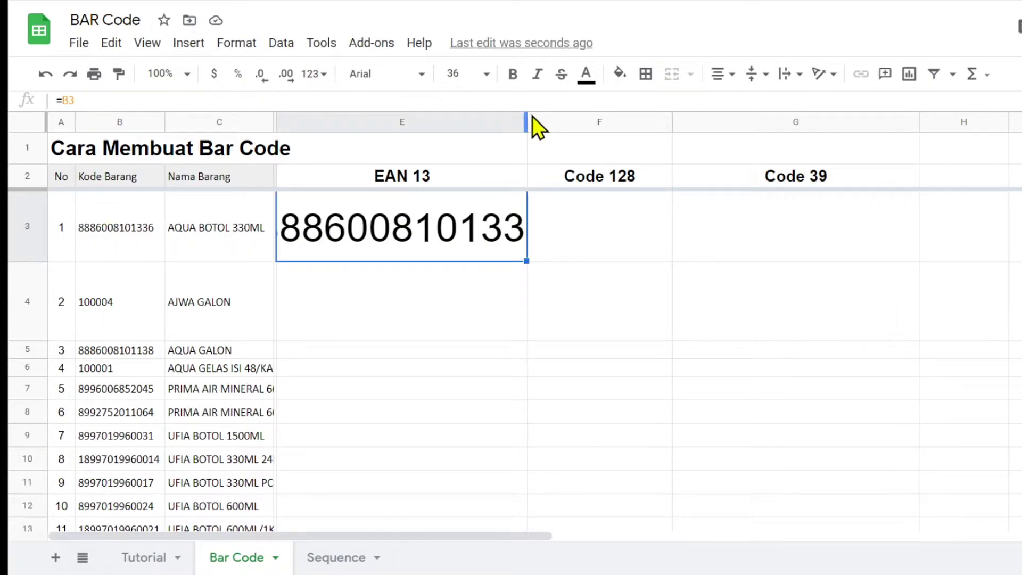
drag(527, 121, 559, 124)
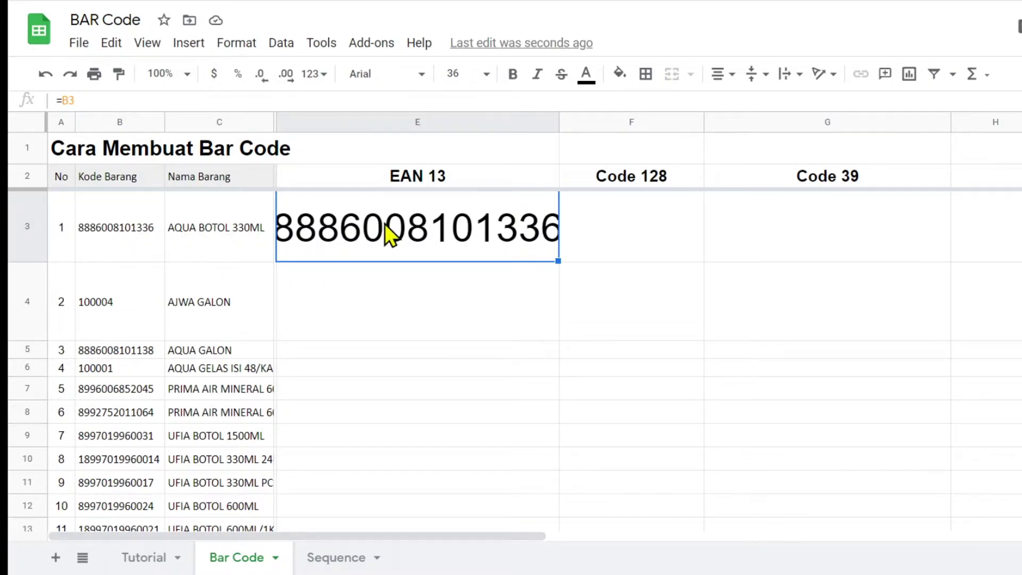
click(121, 231)
click(410, 227)
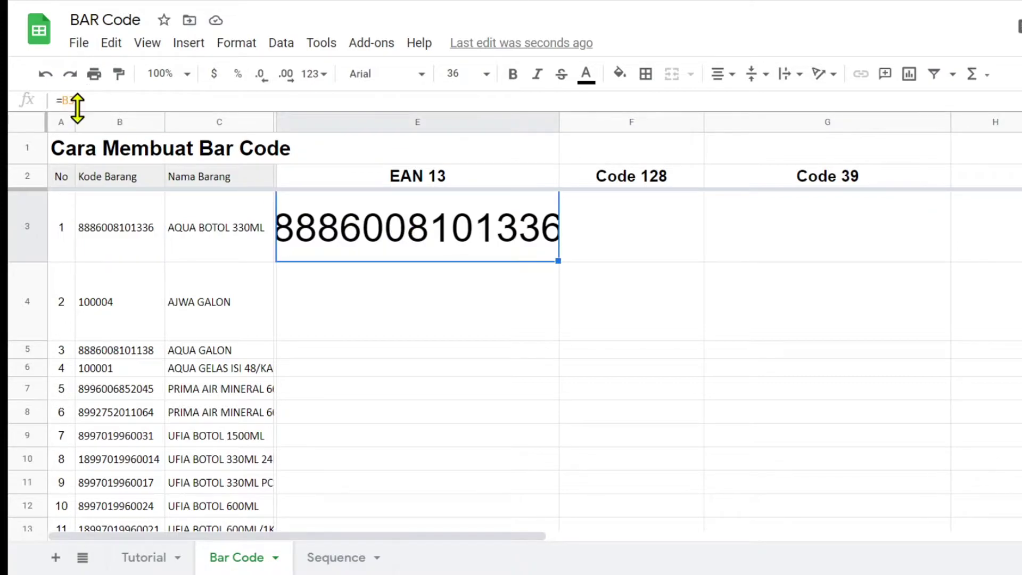
click(118, 235)
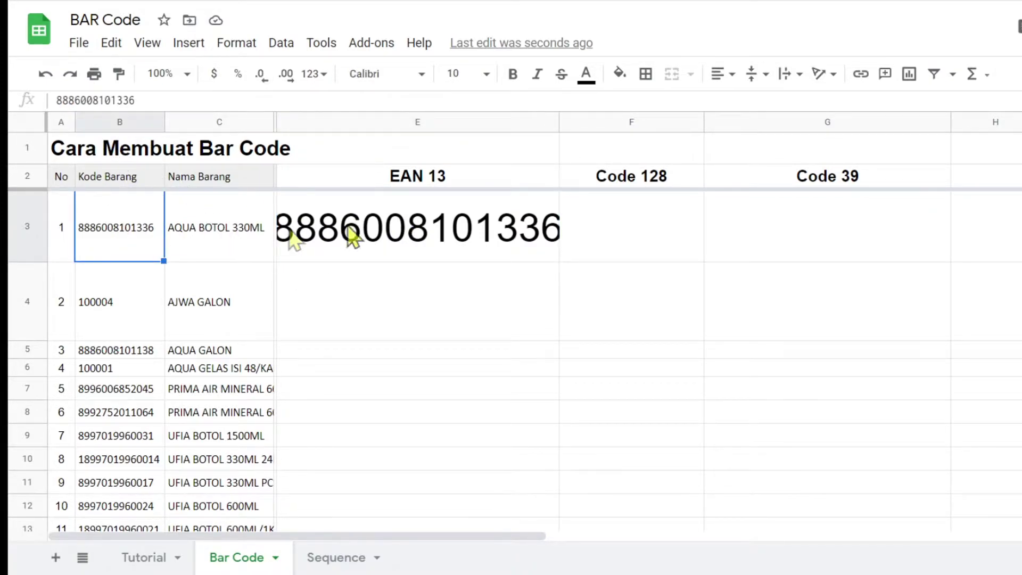
click(451, 214)
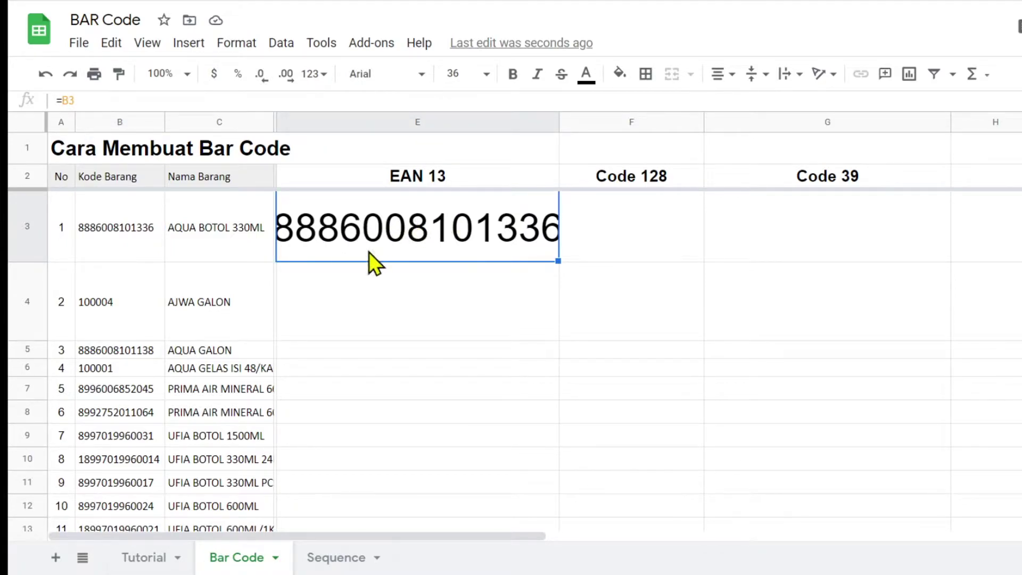
click(422, 76)
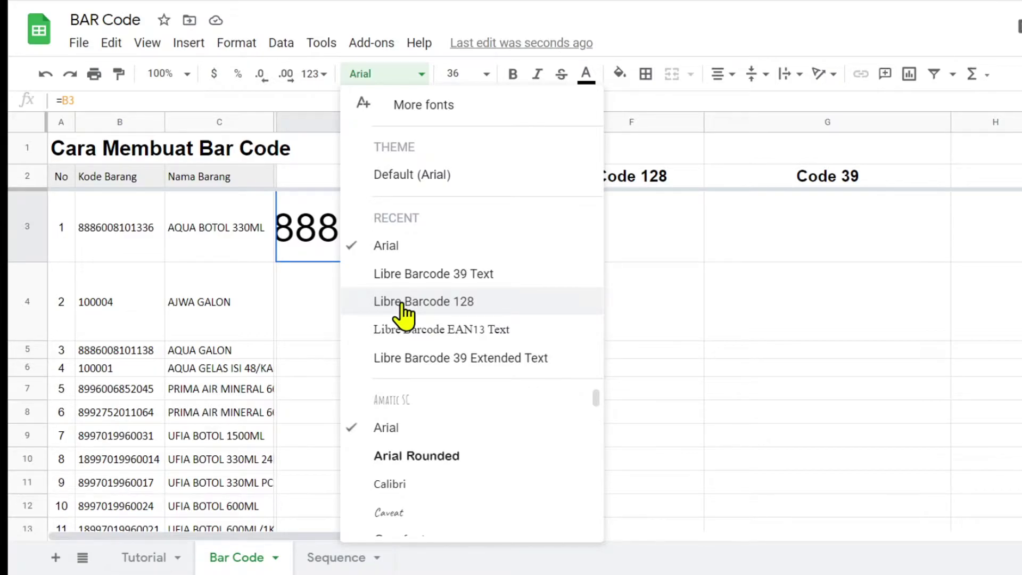
- Restore E3 to Libre Barcode EAN13 Text and enter =B3 in both F3 and G3
click(462, 332)
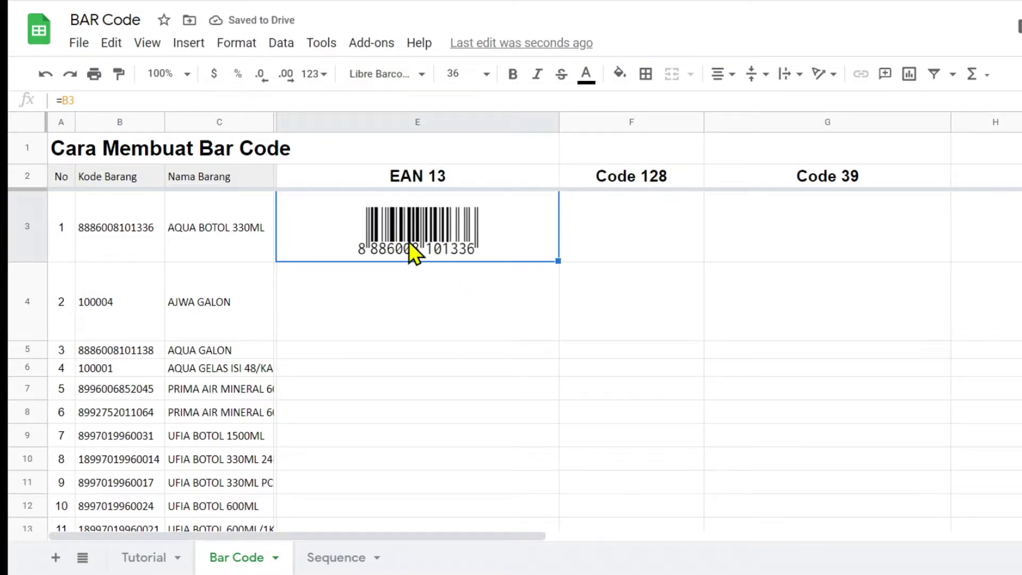
click(509, 228)
text(=)
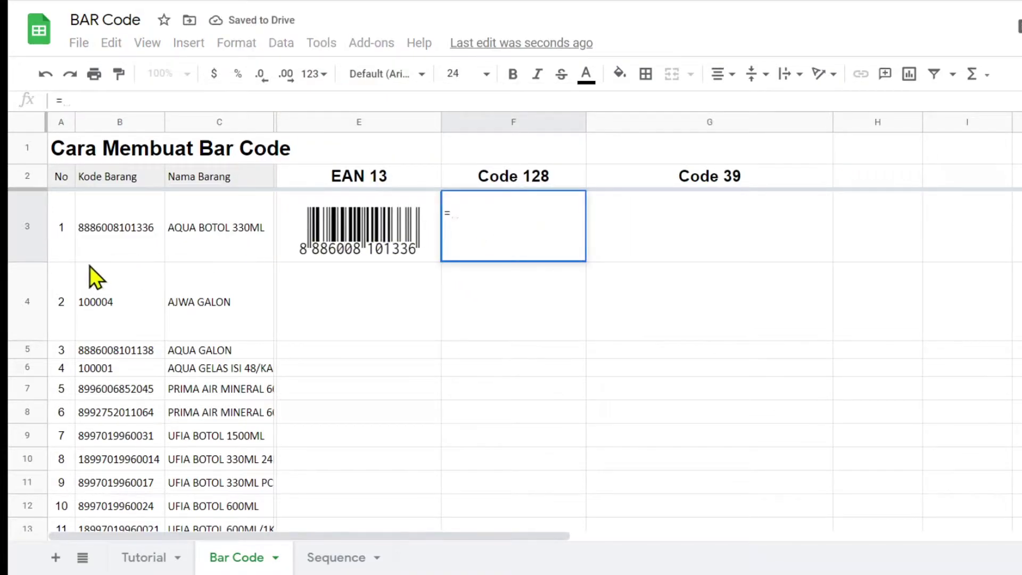
click(107, 221)
key(Return)
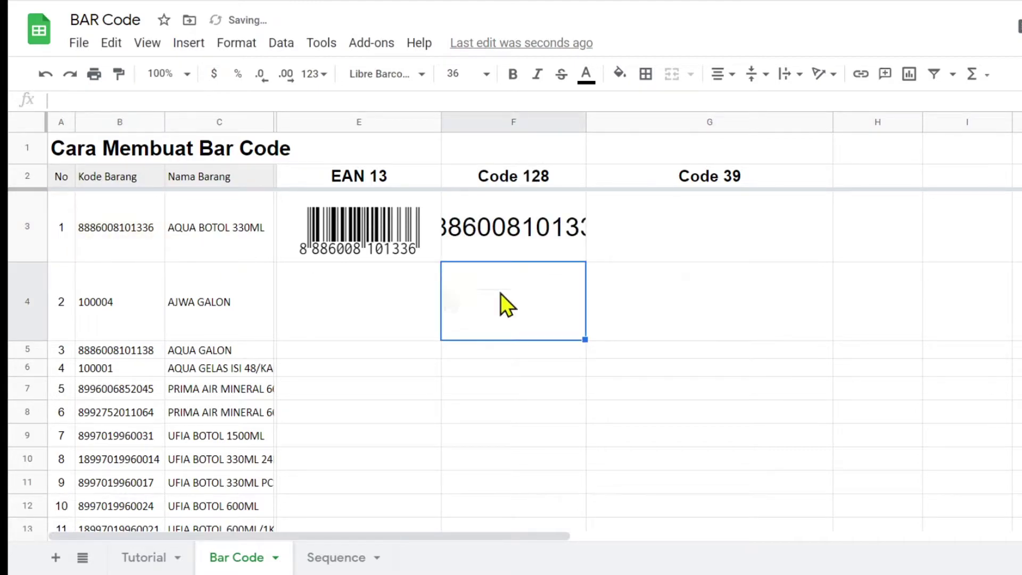
click(742, 236)
text(=)
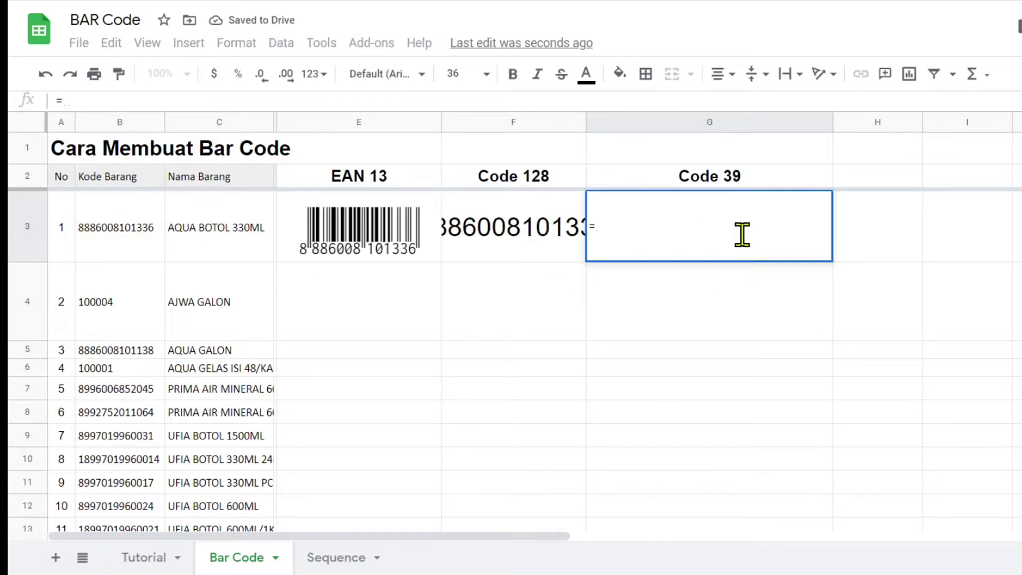
click(135, 245)
key(Return)
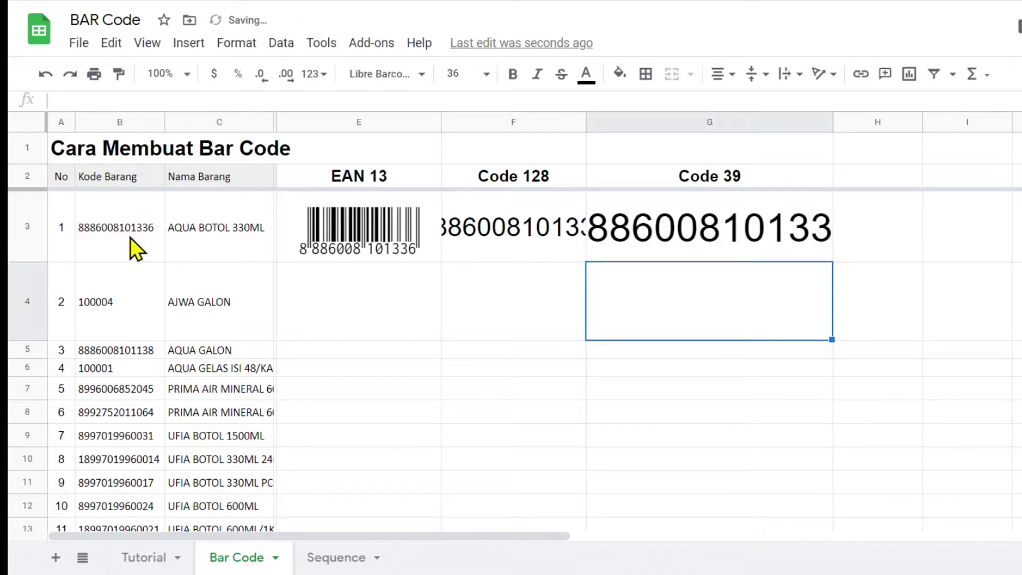
- Set F3 to Libre Barcode 128 and G3 to Libre Barcode 39 Text, widening column G
click(508, 228)
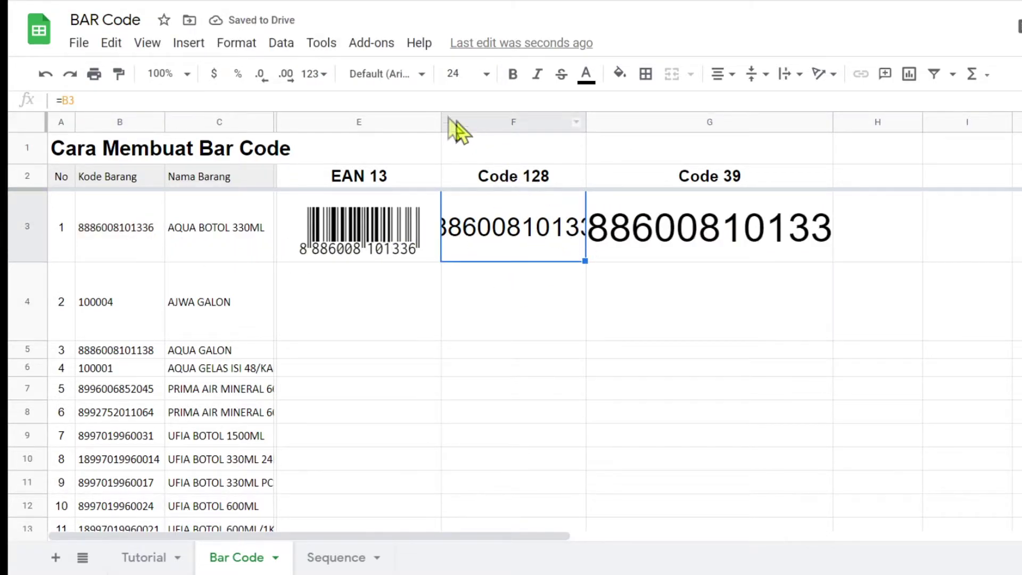
click(423, 77)
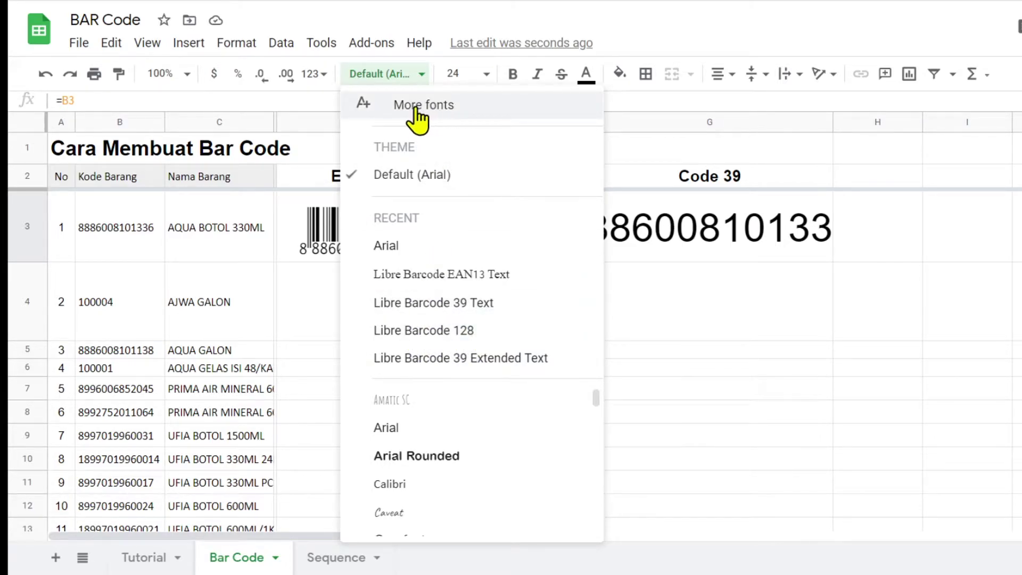
click(419, 331)
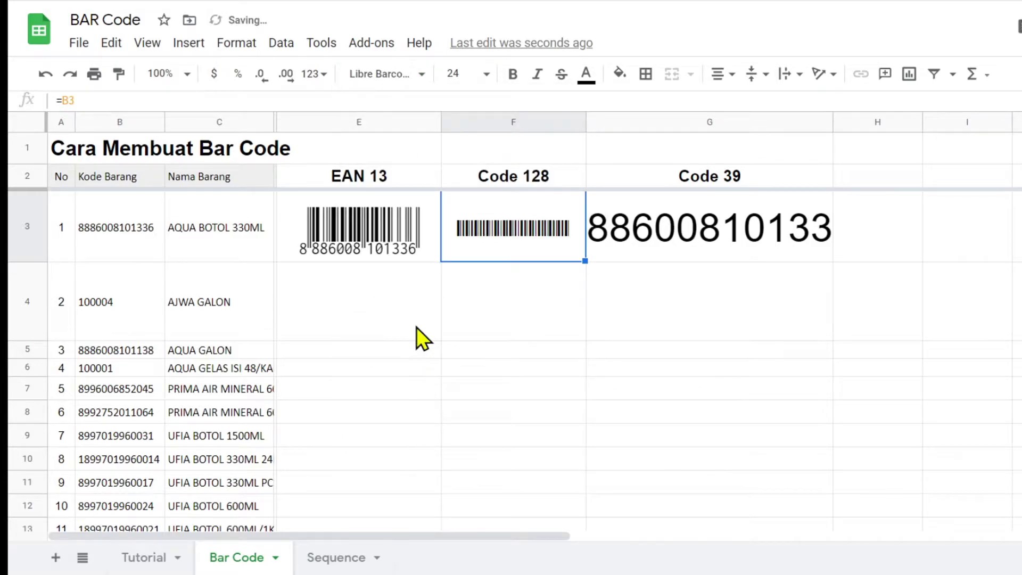
click(680, 241)
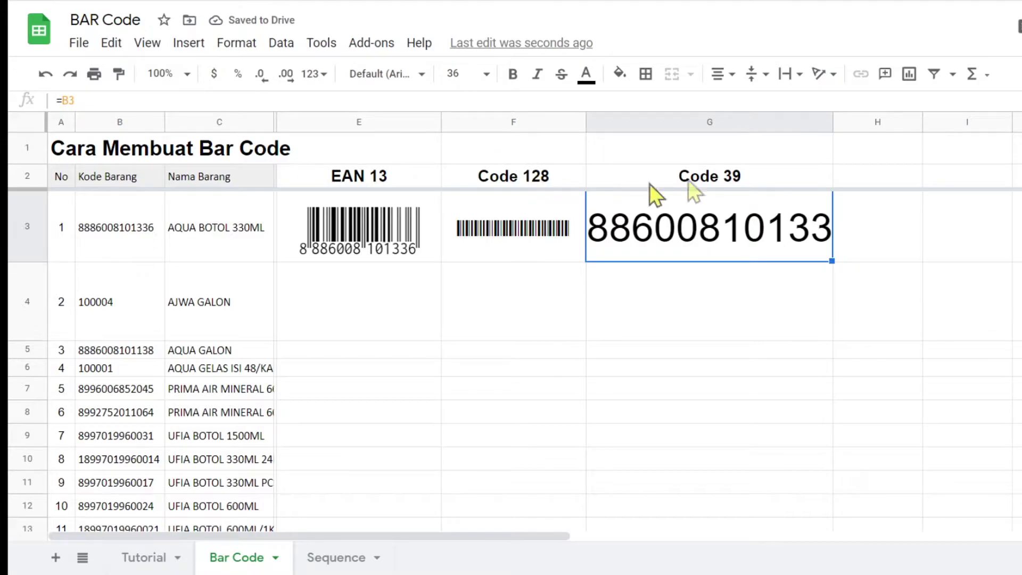
click(423, 78)
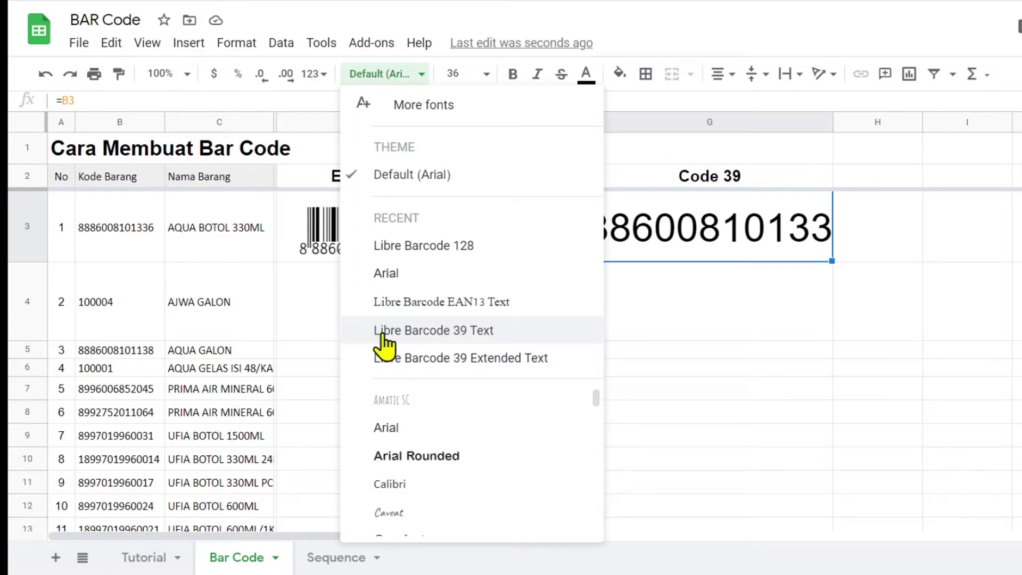
click(447, 334)
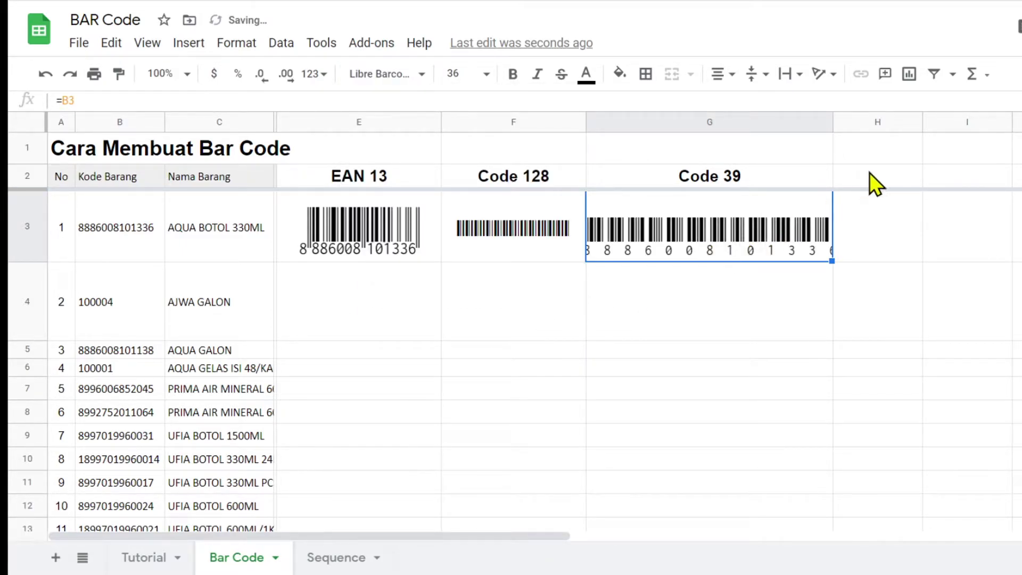
drag(831, 122, 874, 122)
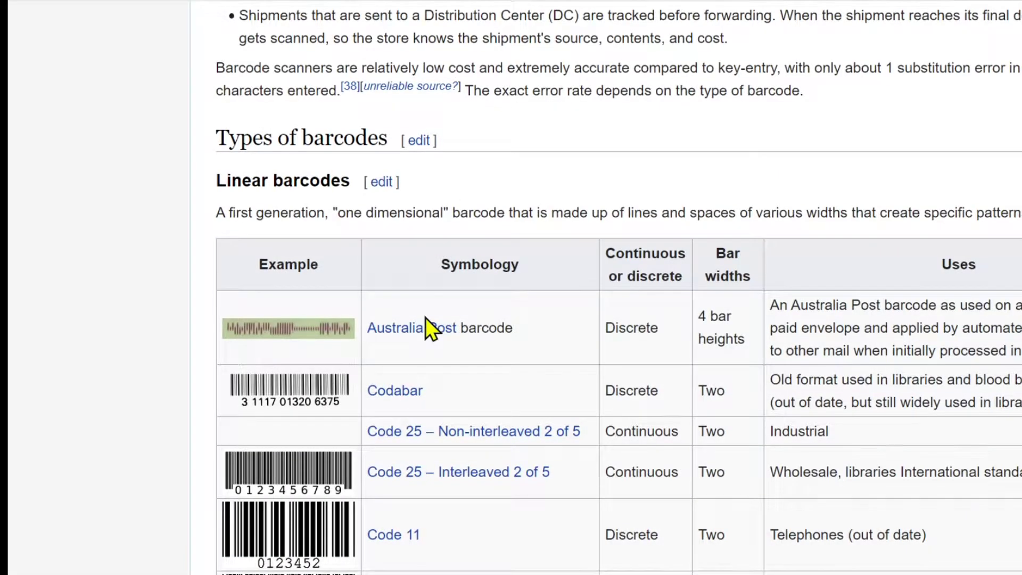
- Scroll up the Wikipedia article to the Types of barcodes table
scroll(425, 317, up, 5)
scroll(426, 318, up, 5)
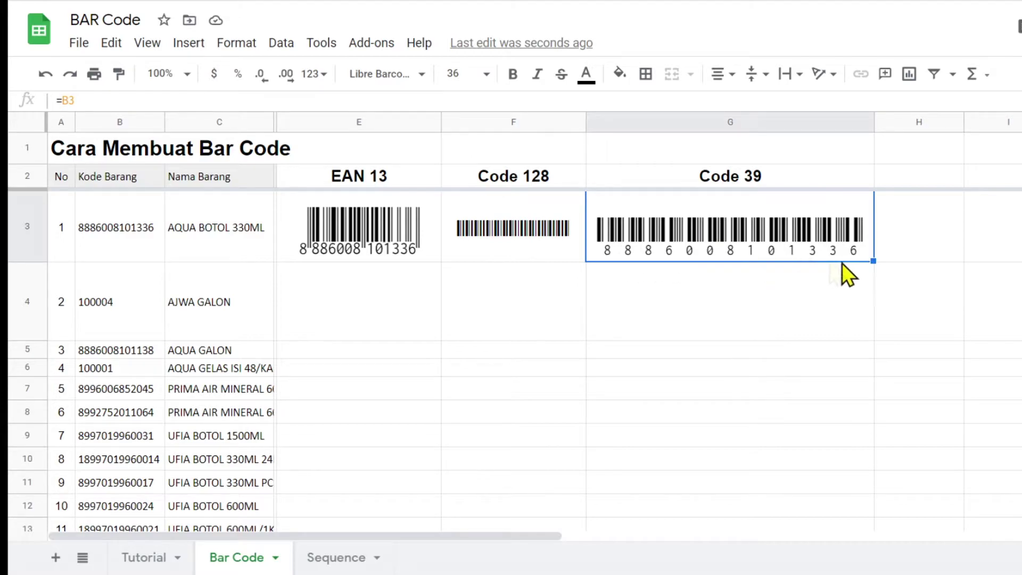
- Enter =B4 in G4 and render it in Libre Barcode 39 Text
click(665, 331)
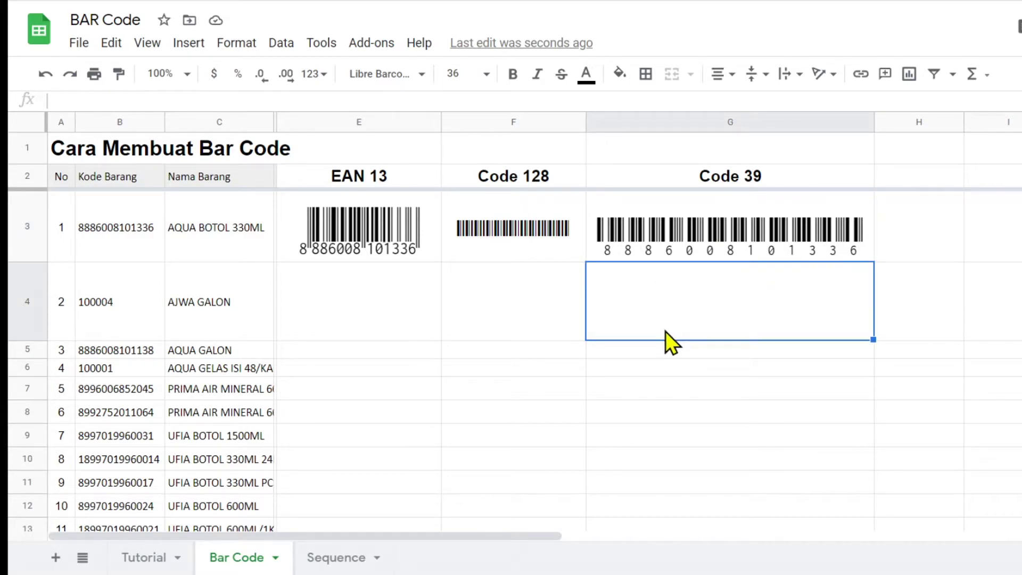
text(=)
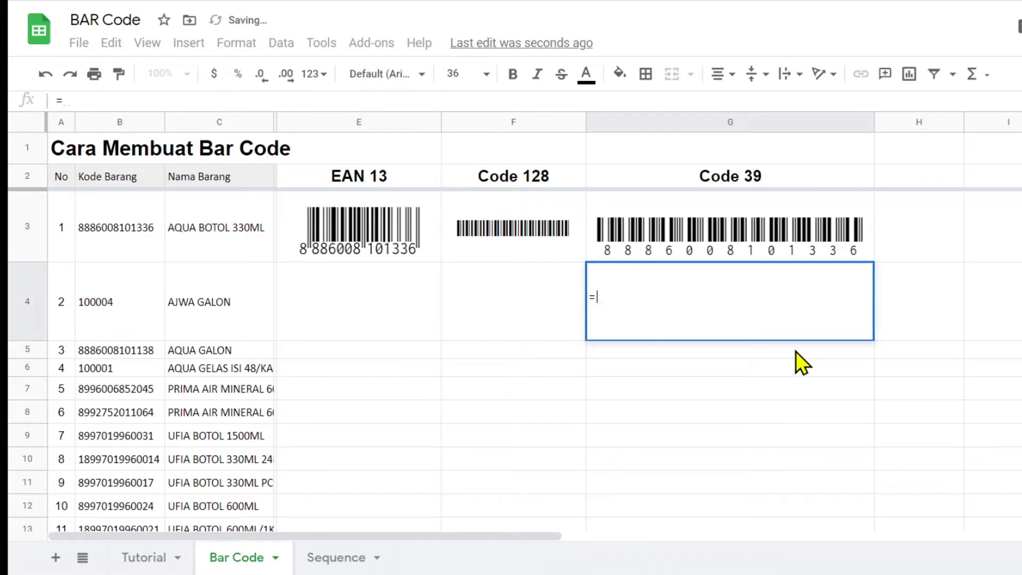
click(110, 307)
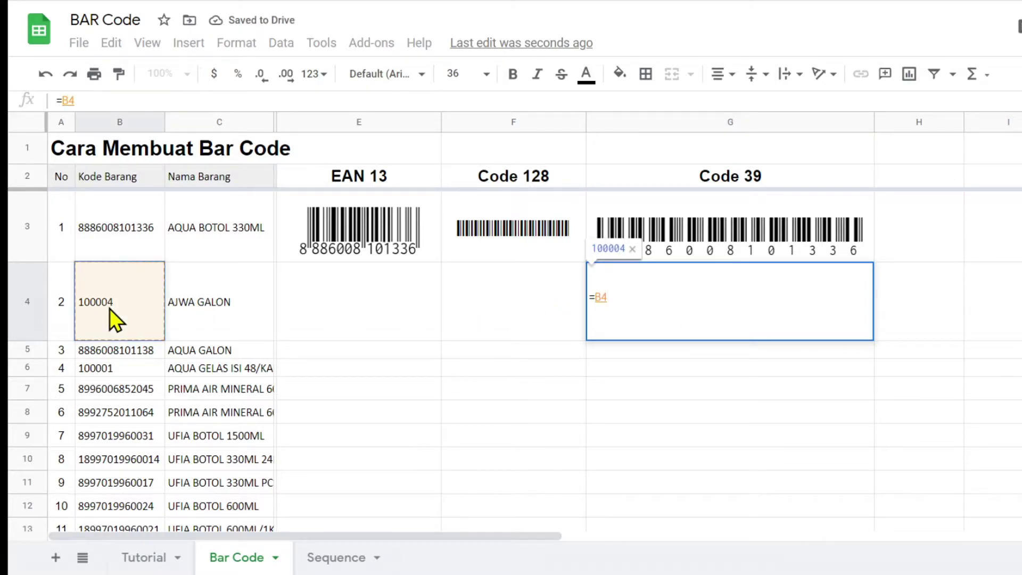
key(Return)
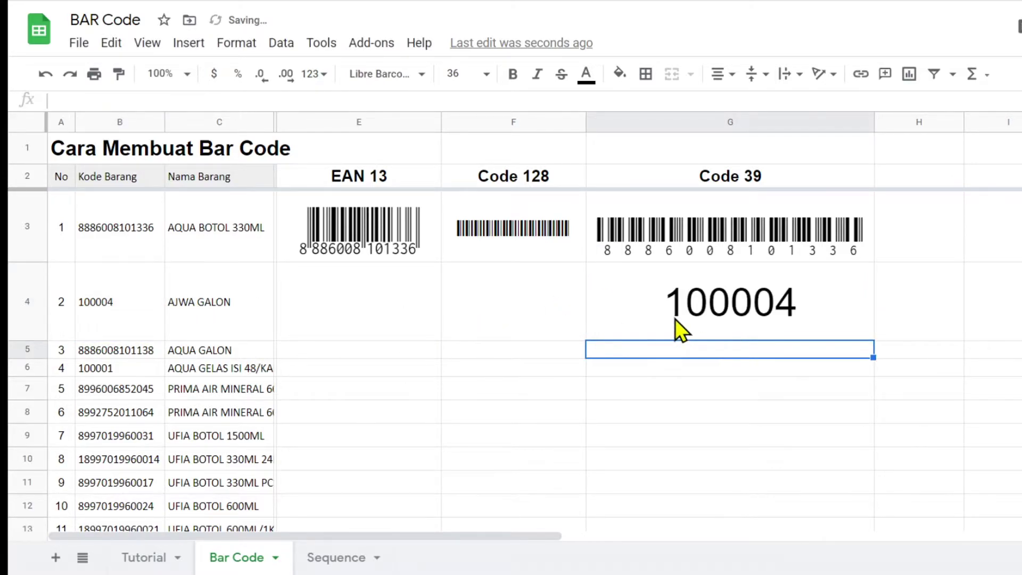
click(768, 306)
click(423, 74)
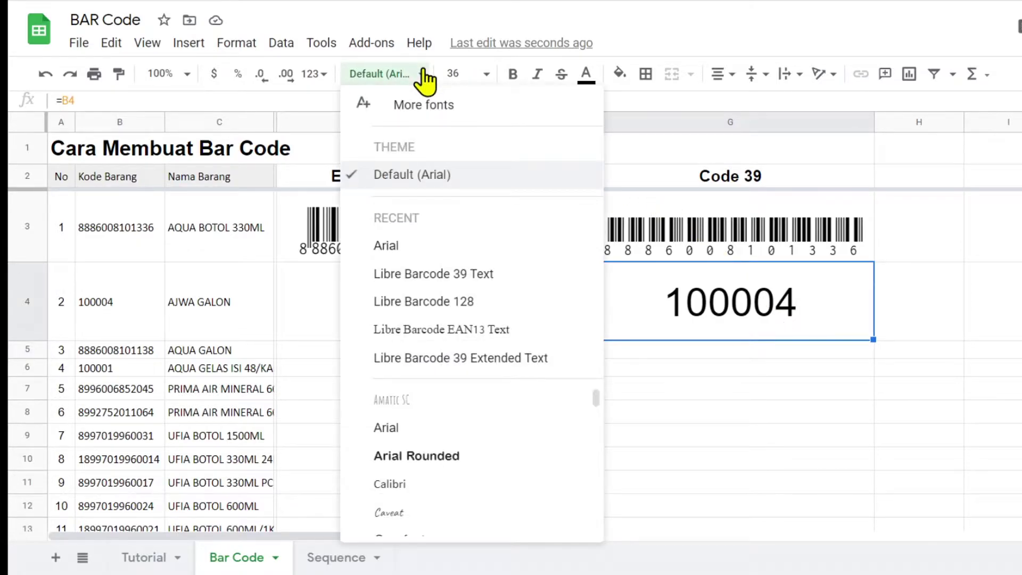
click(457, 274)
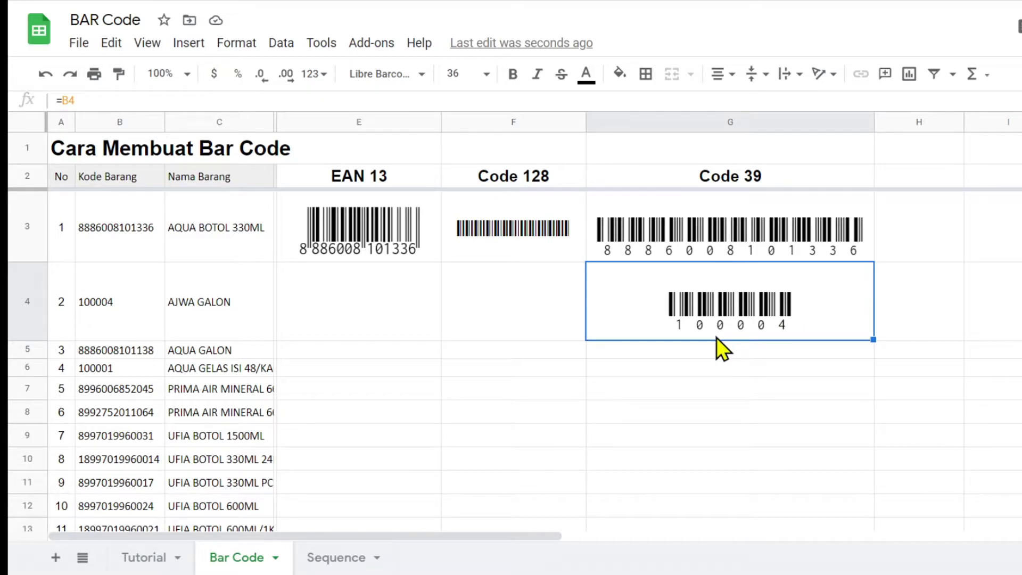
- Replace G4's contents with *100004* and make row 5 taller
key(Delete)
text(*1)
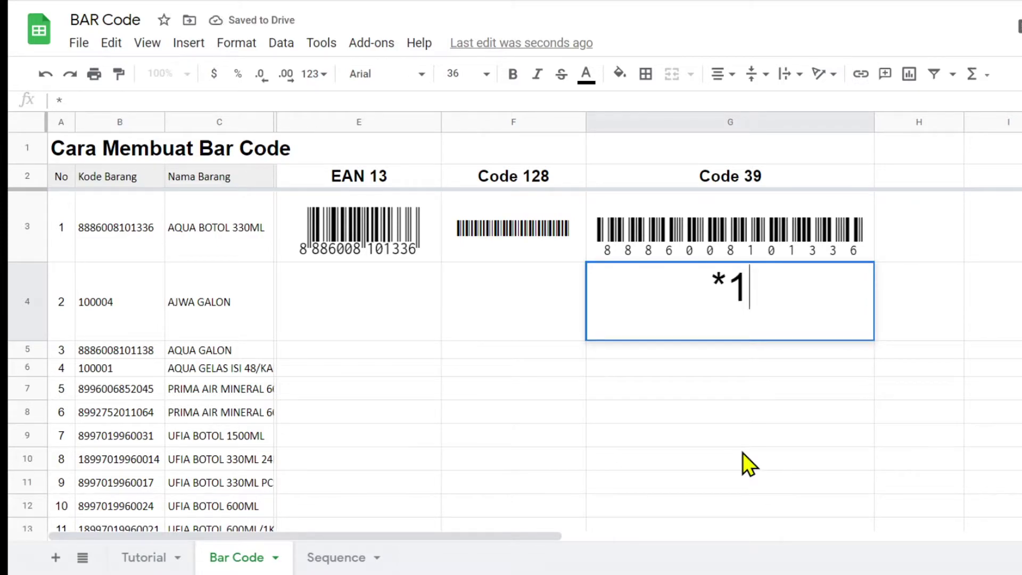
text(0000)
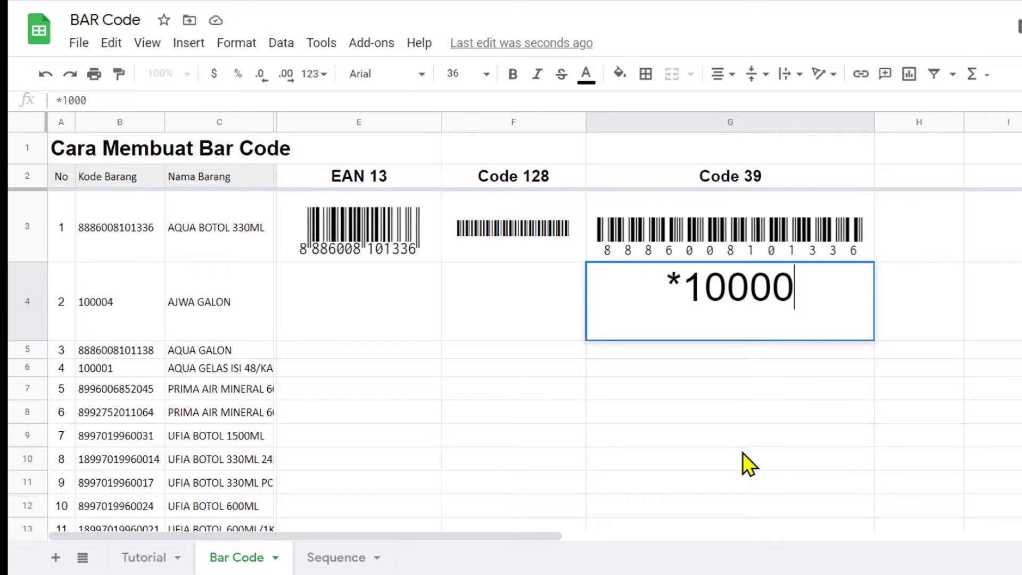
text(4*)
key(Return)
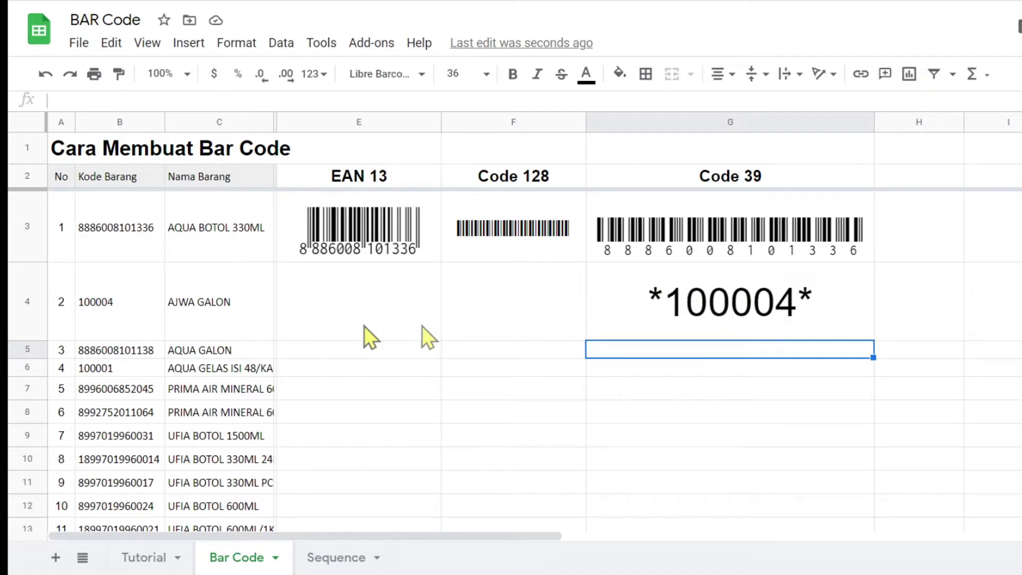
drag(34, 356, 35, 396)
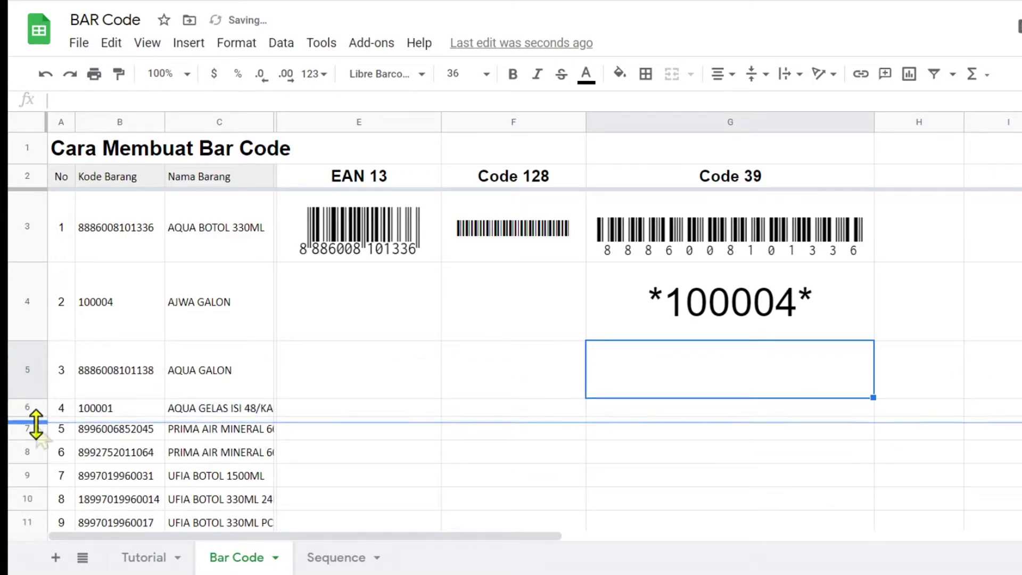
- Heighten row 5 further and enter ="*"&B4&"*" in G5 to show *100004*
drag(35, 397, 36, 426)
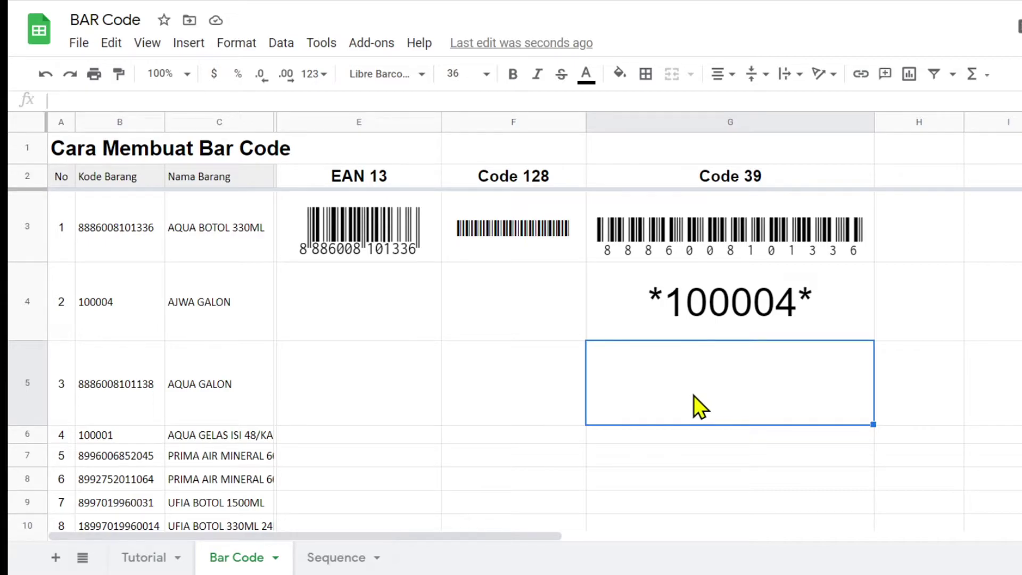
text(=)
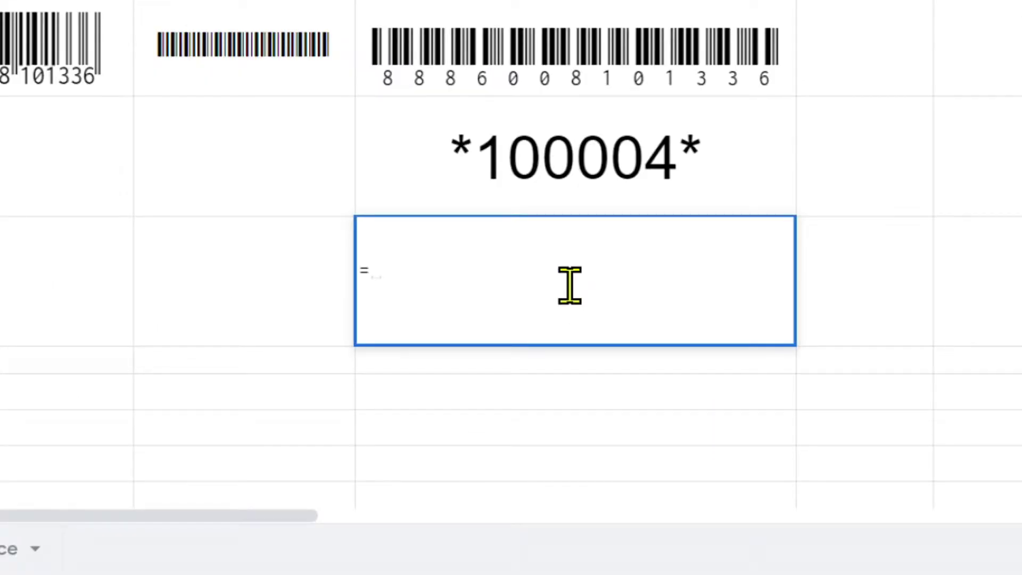
text(")
text(*)
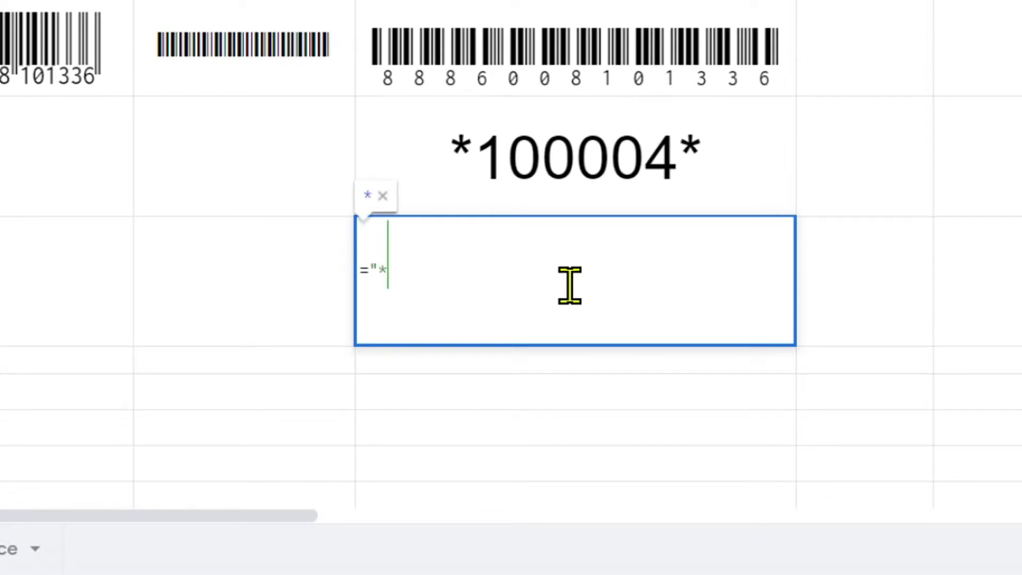
text(")
text(&)
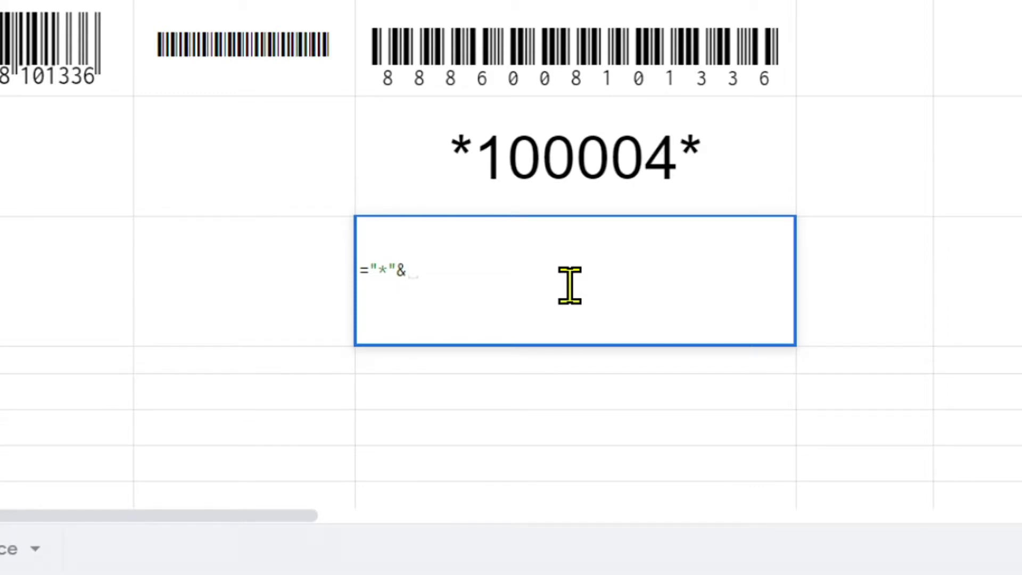
text(B4)
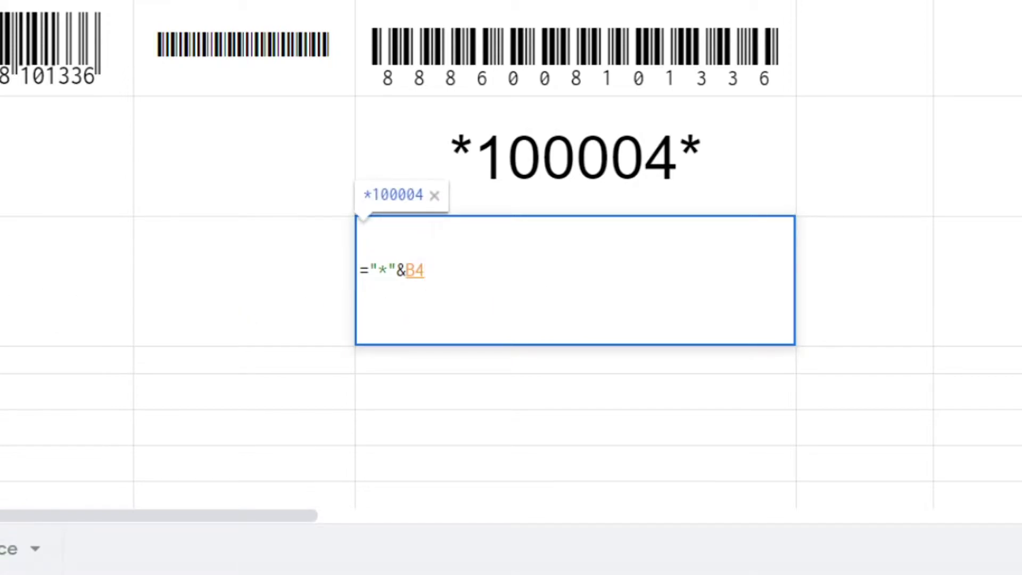
text(&")
text(*)
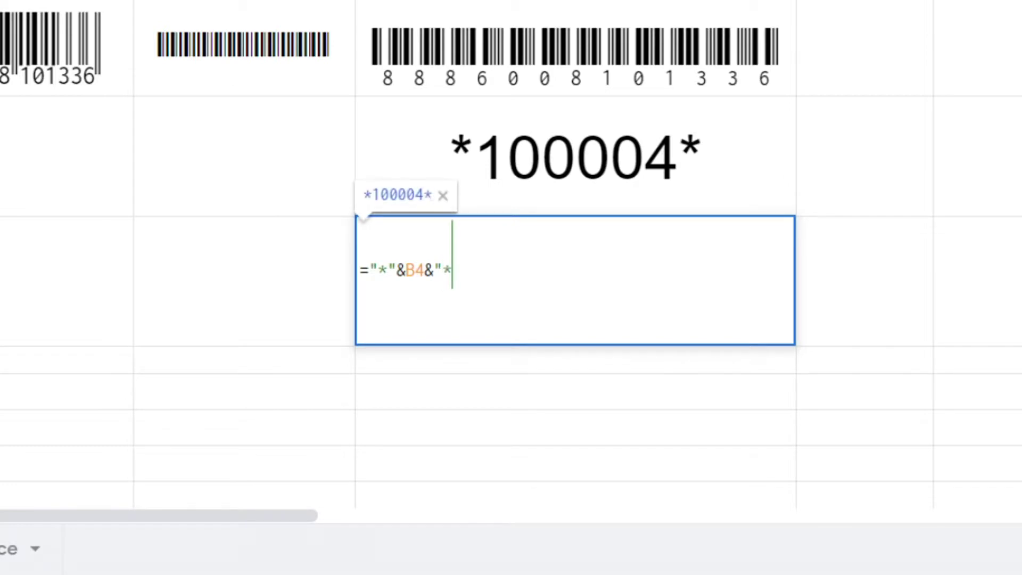
text(")
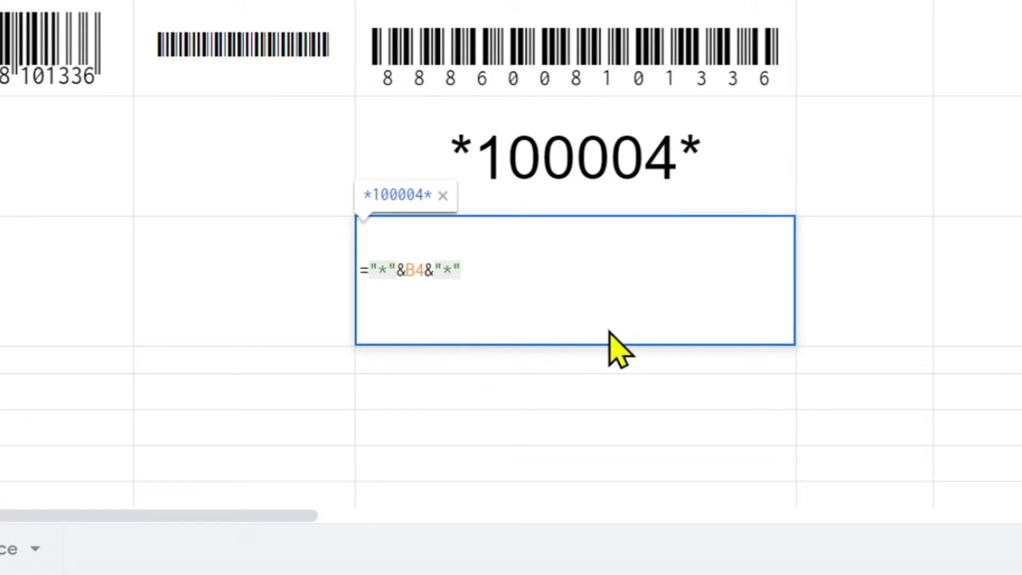
key(Return)
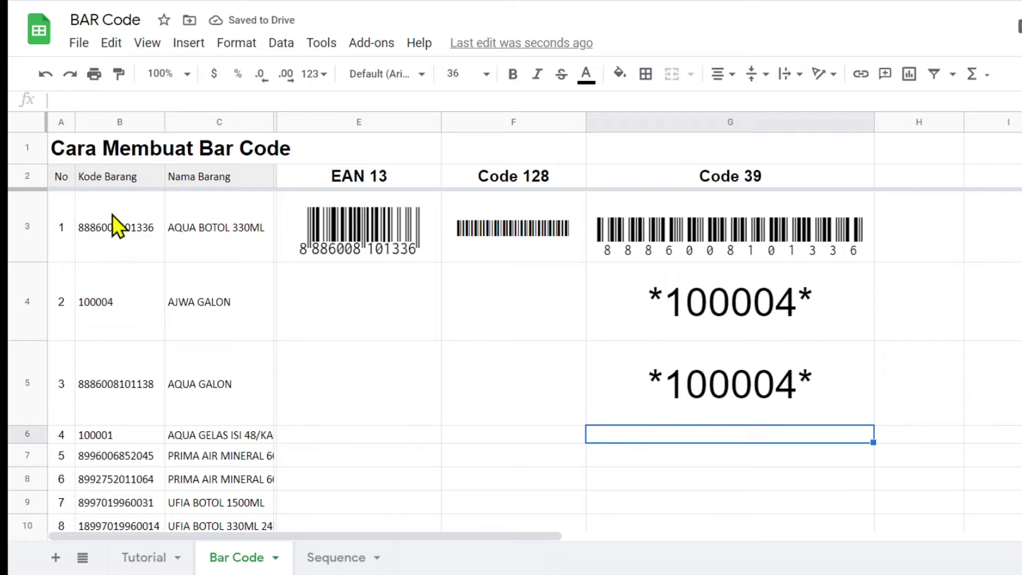
- Apply Libre Barcode 39 Text to G4 and G5 so both show the 100004 barcode
click(747, 405)
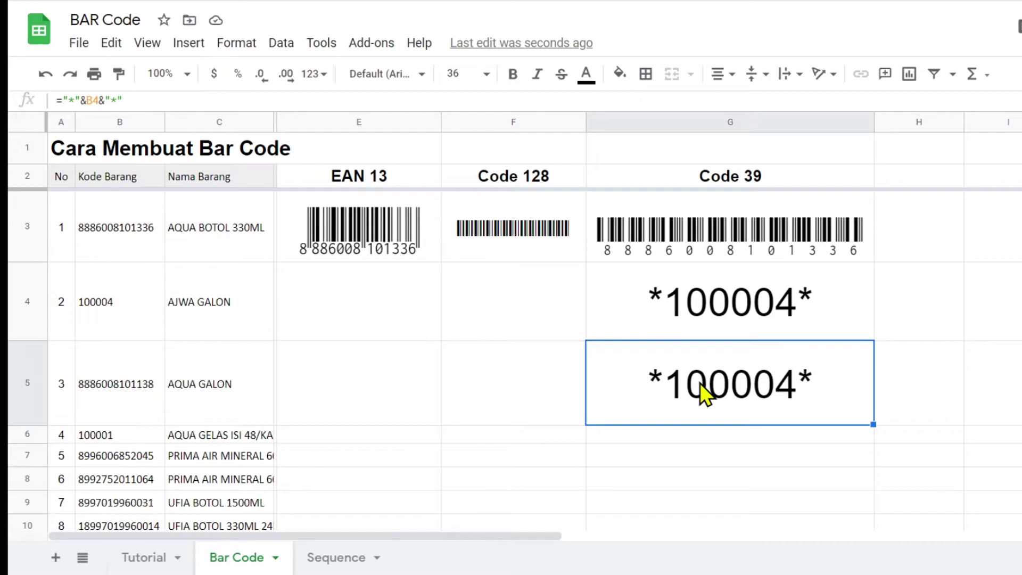
click(770, 301)
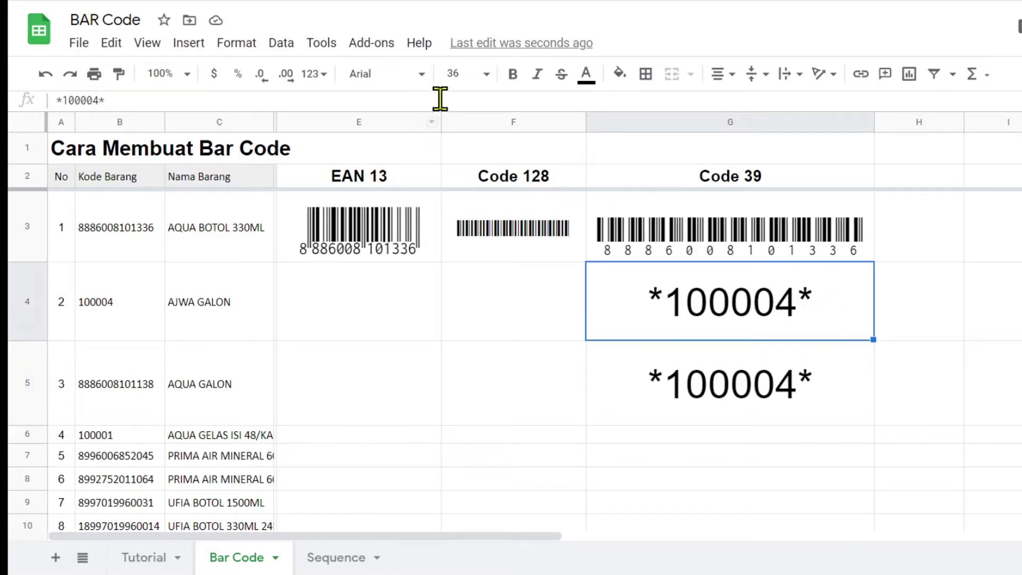
click(421, 75)
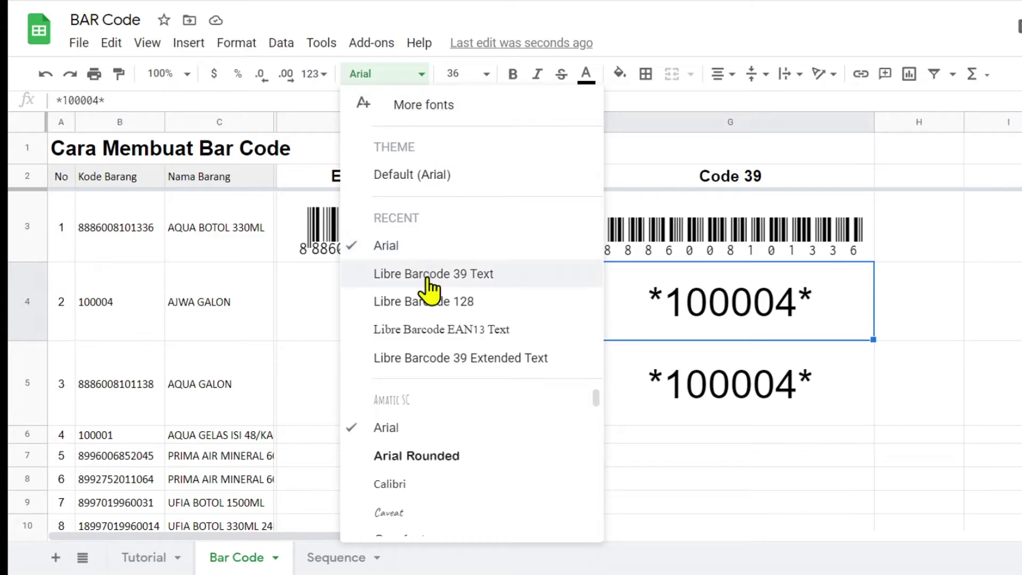
click(482, 275)
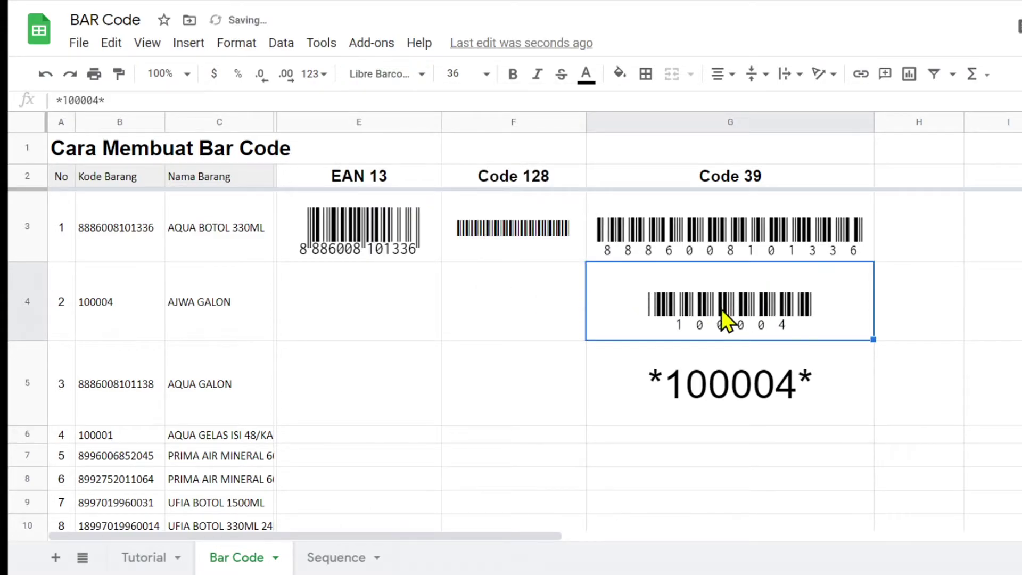
click(704, 392)
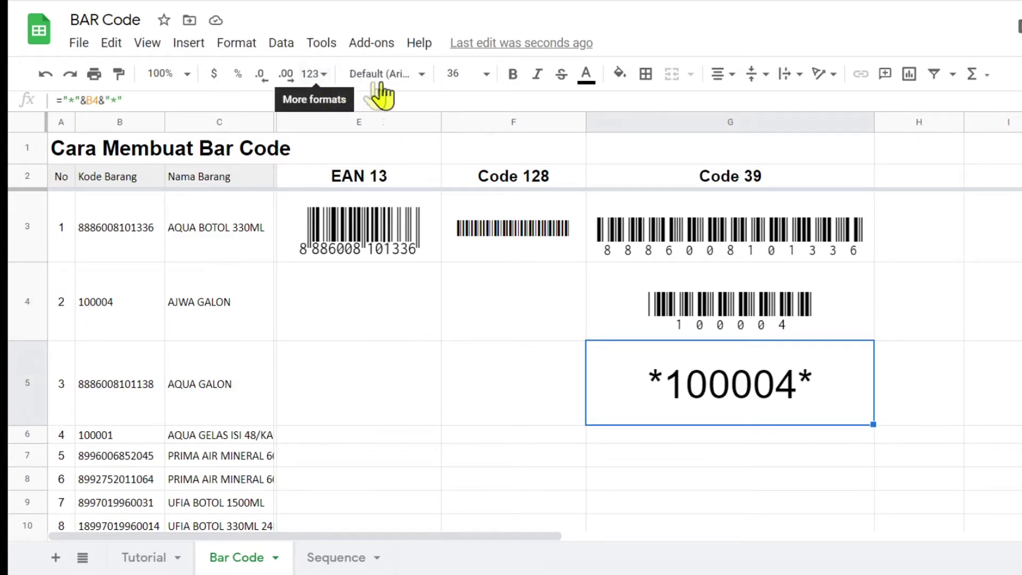
click(423, 83)
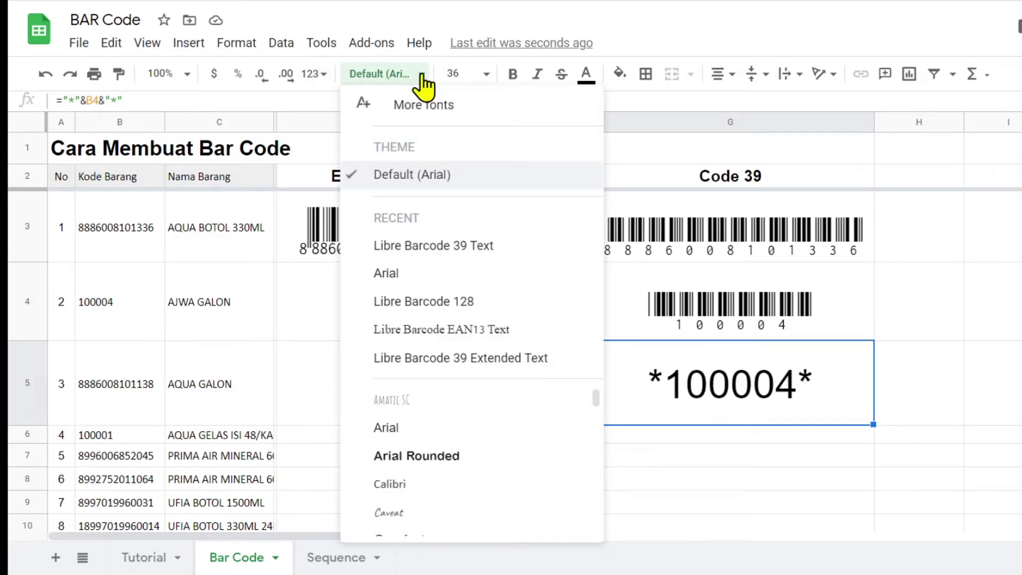
click(445, 243)
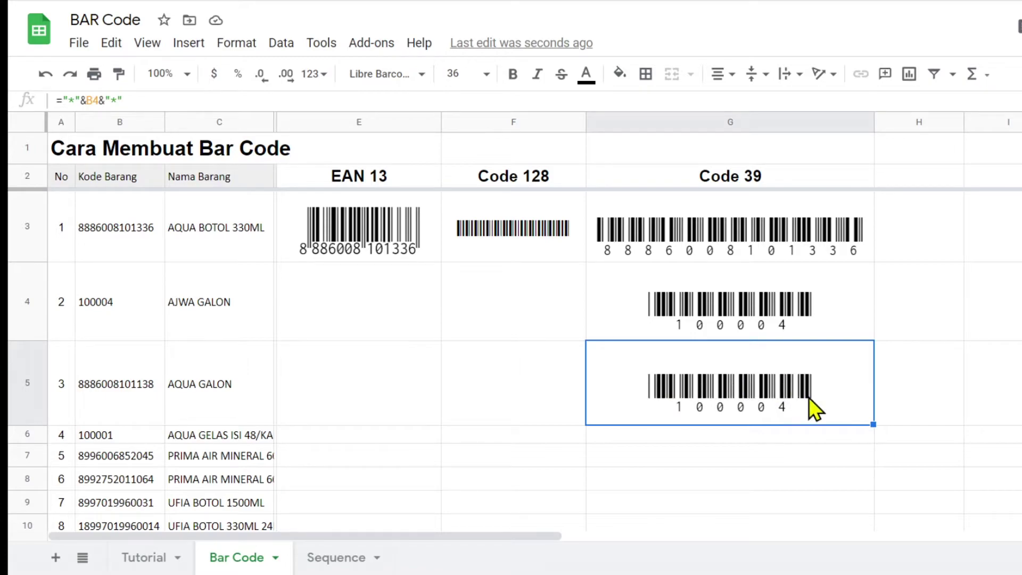
- Change G5's formula to =B4
text(=)
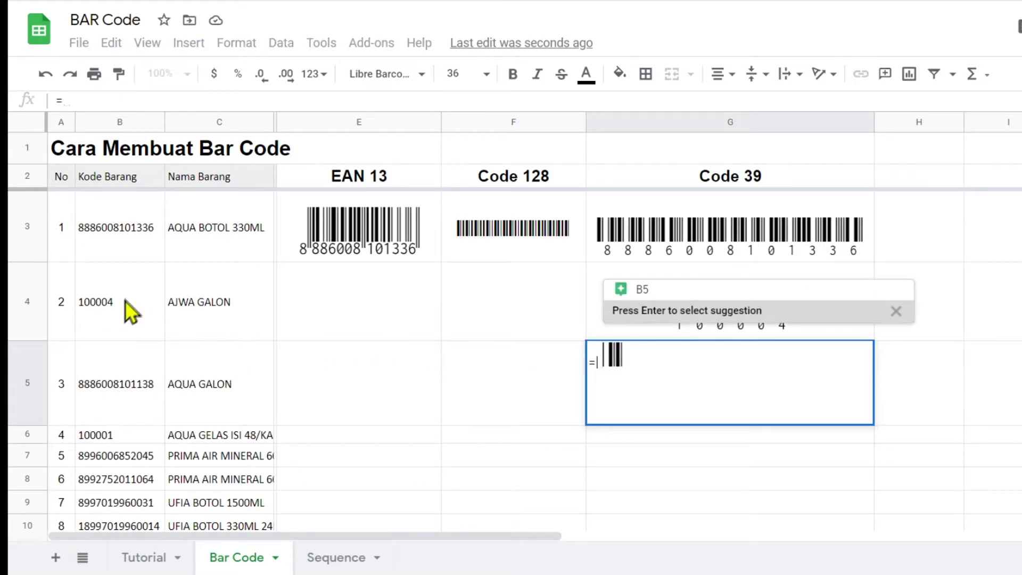
click(125, 301)
key(Return)
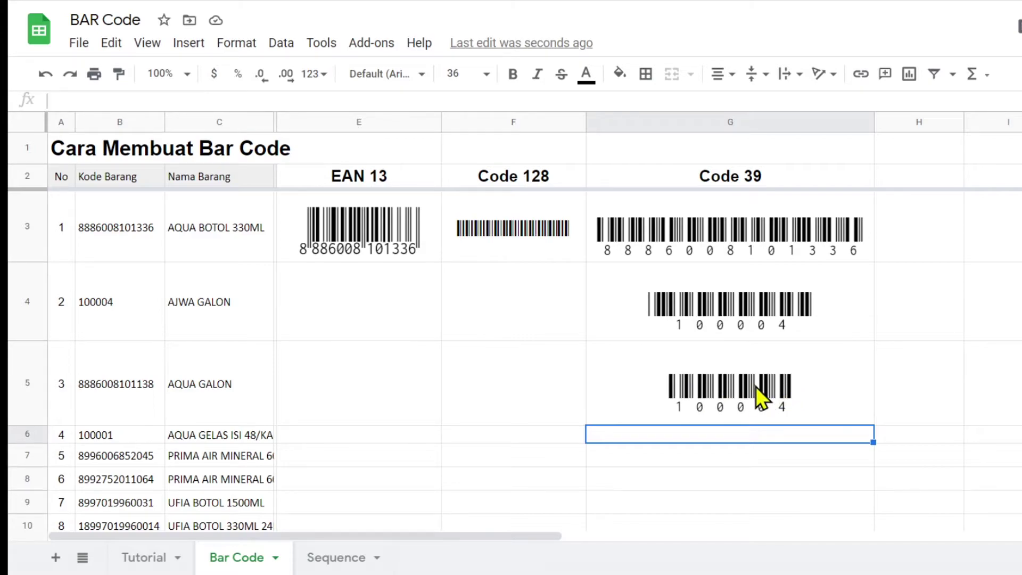
- Wrap the G2 header in asterisks so it reads * Code 39 *
click(768, 179)
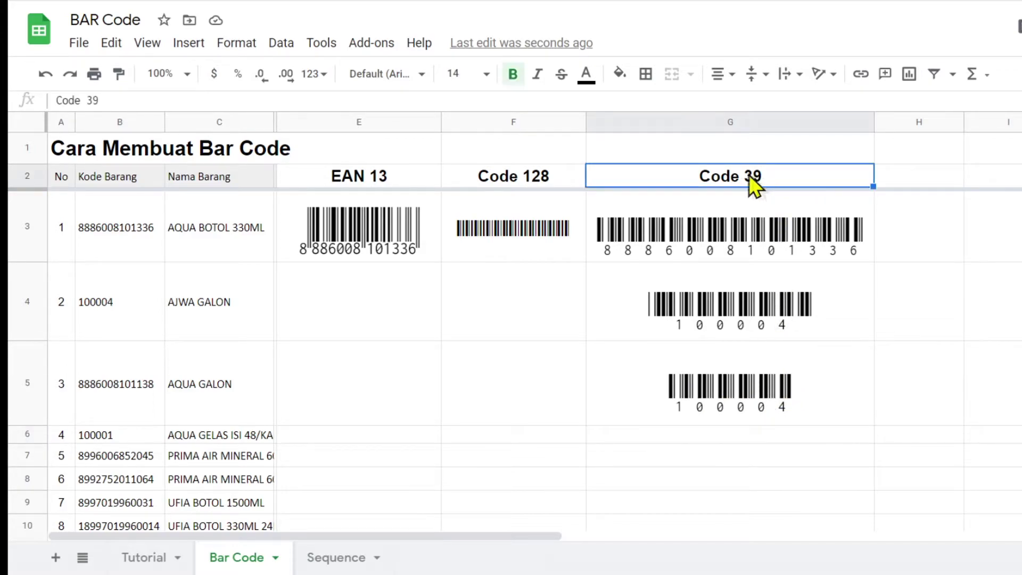
click(60, 100)
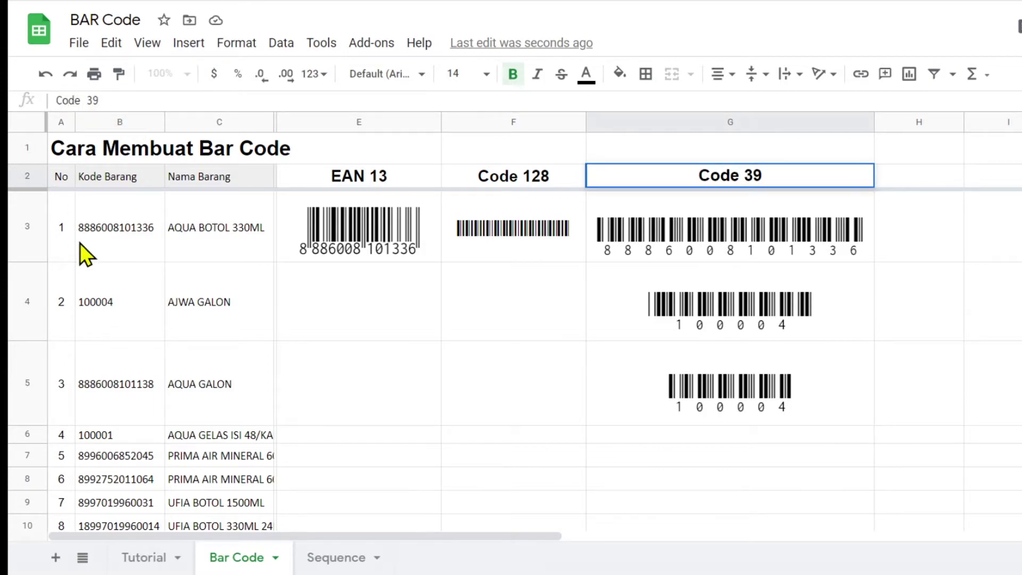
text(*)
click(210, 101)
text(*)
key(Return)
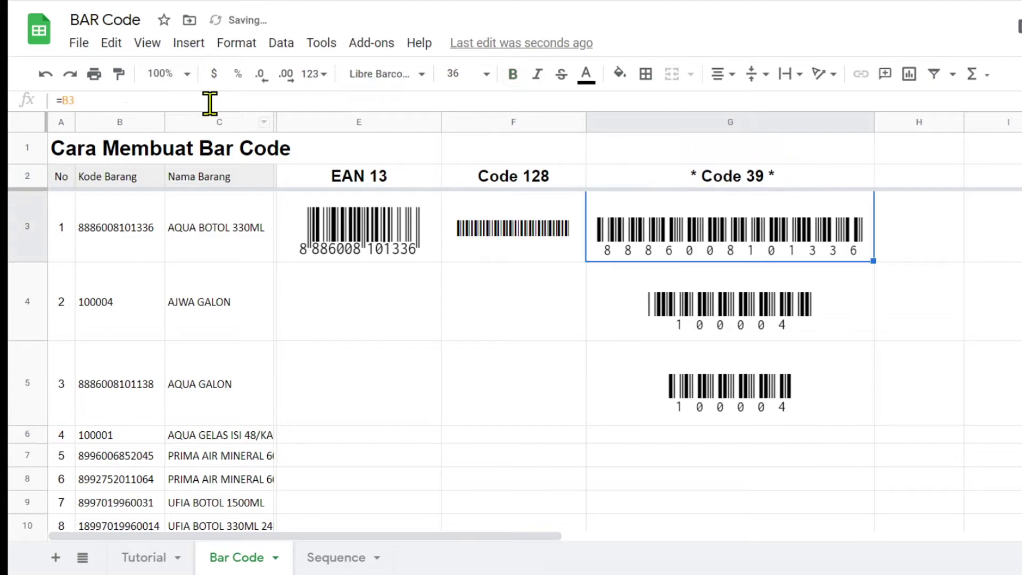
click(647, 396)
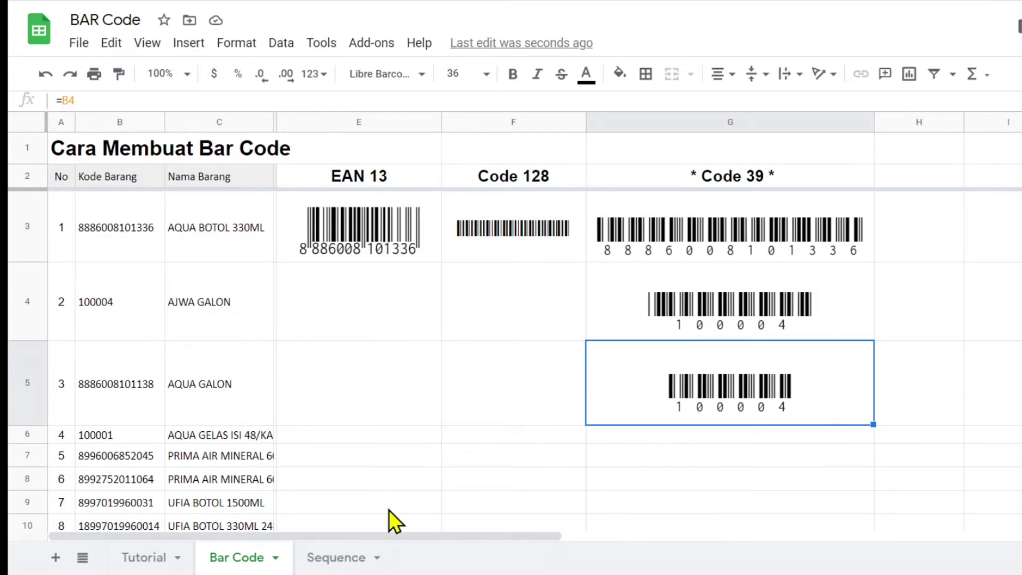
- On the Sequence sheet, enter =SEQUENCE(3,3,1000,1) in A1
click(334, 562)
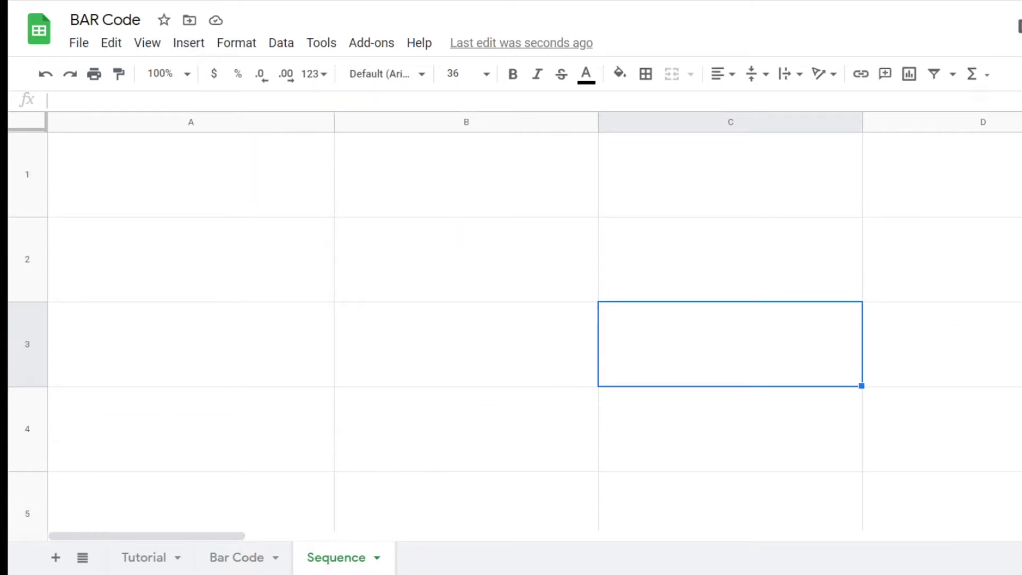
click(241, 193)
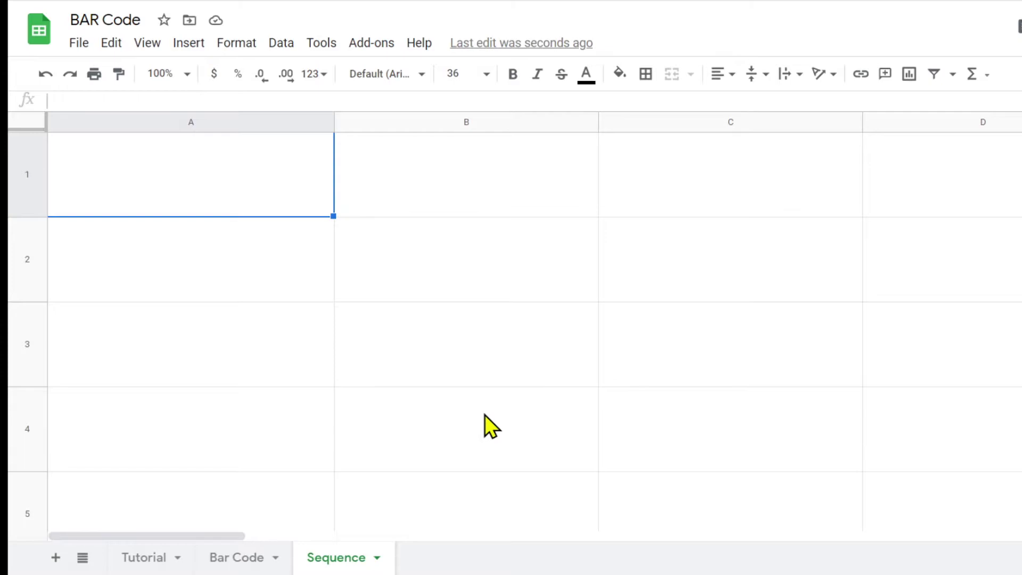
text(=)
text(s)
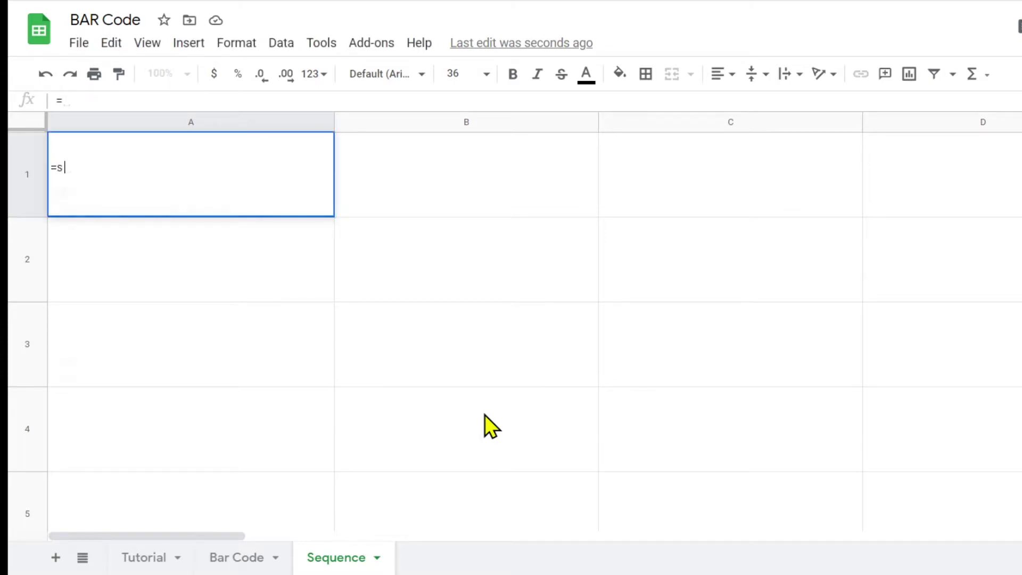
text(eq)
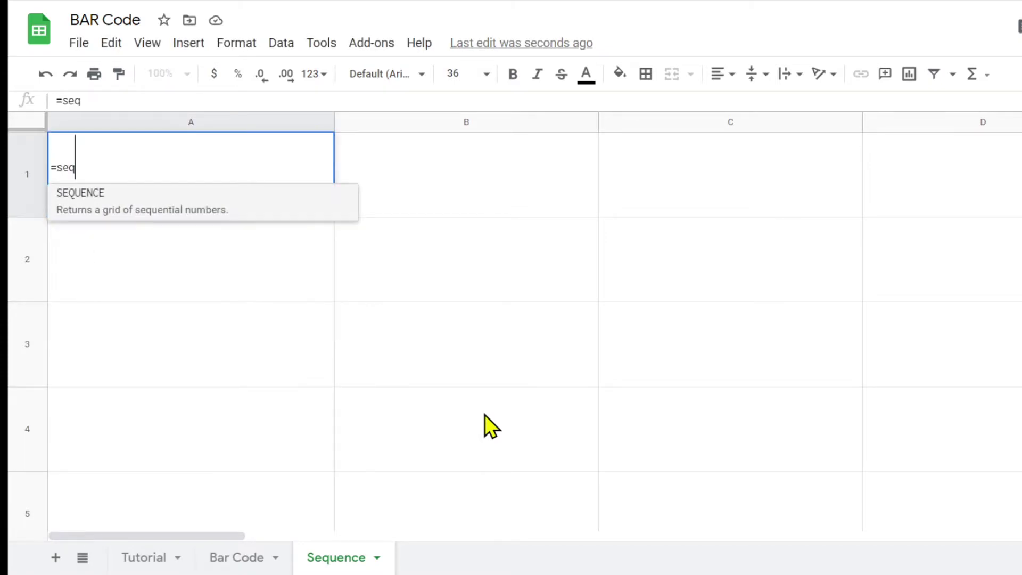
click(100, 197)
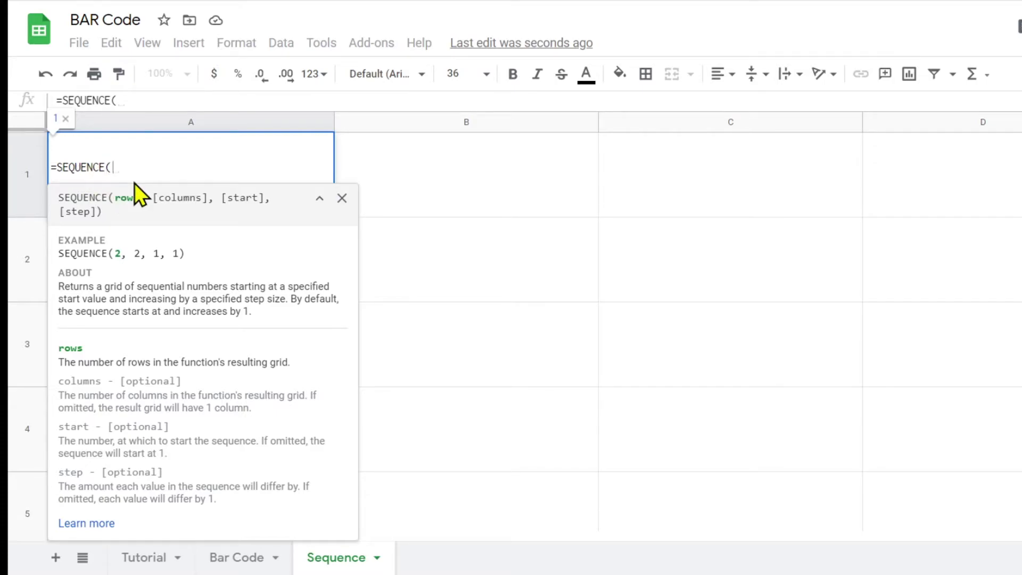
text(3)
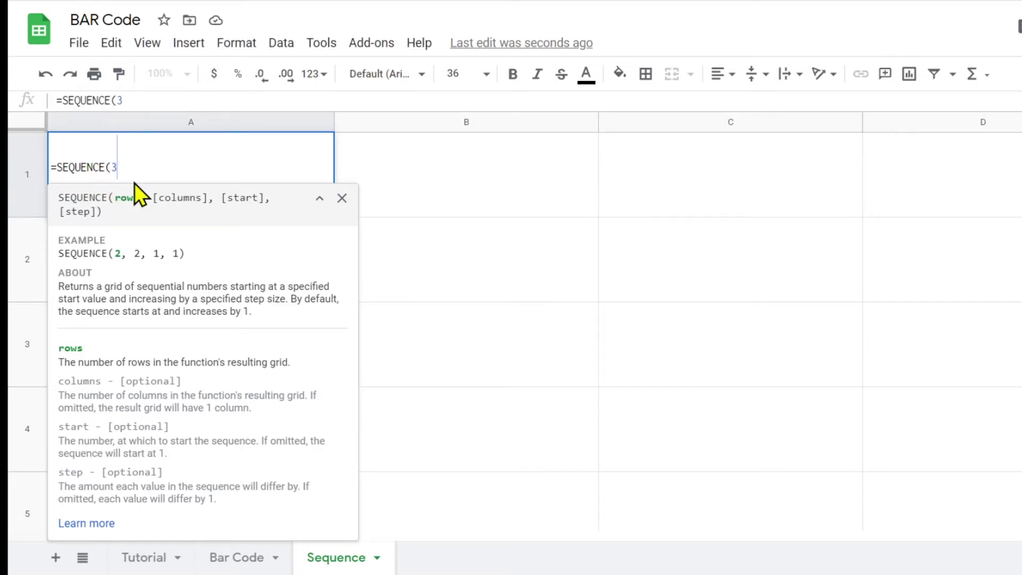
text(, 3)
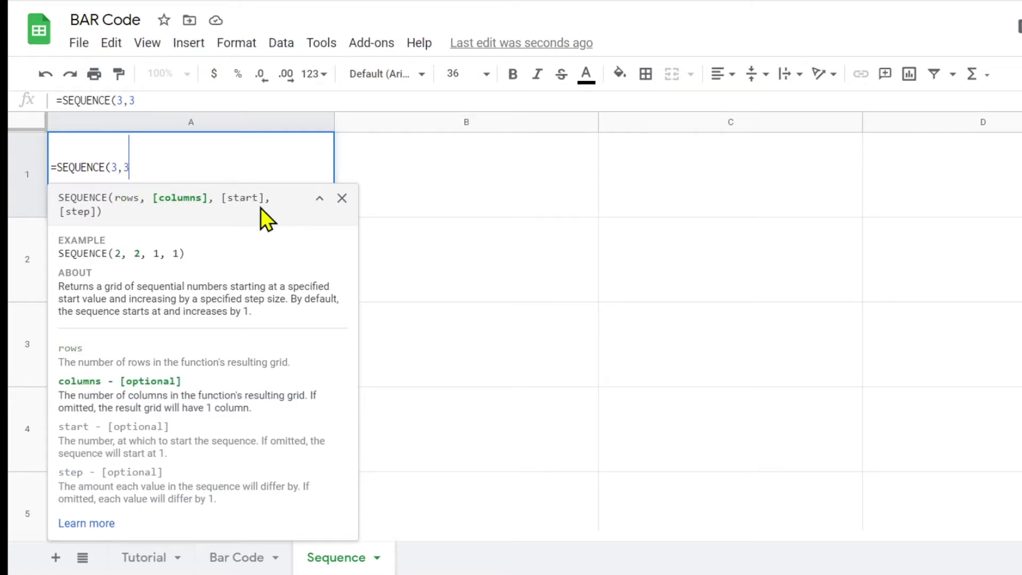
text(, 1000)
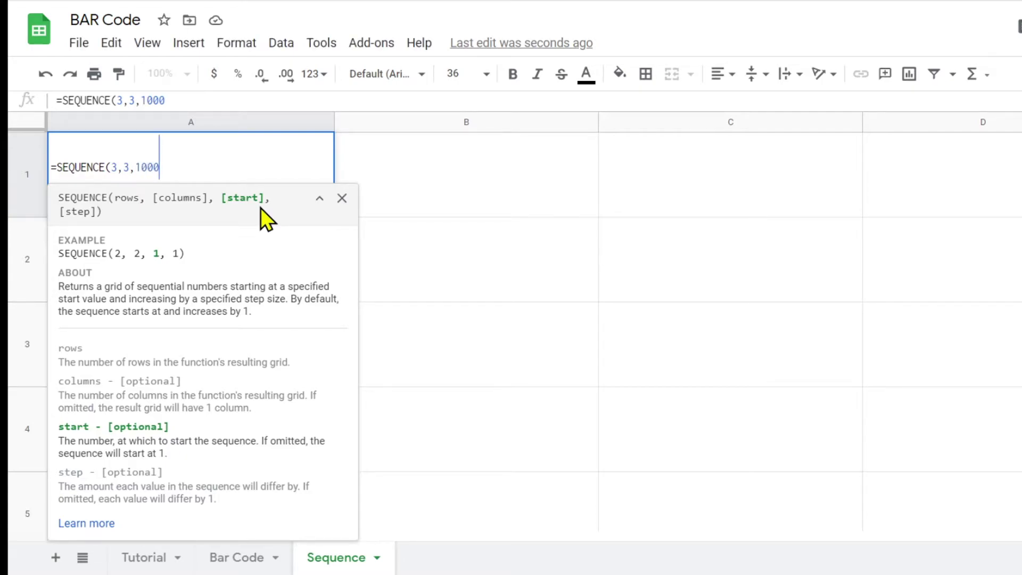
text(,)
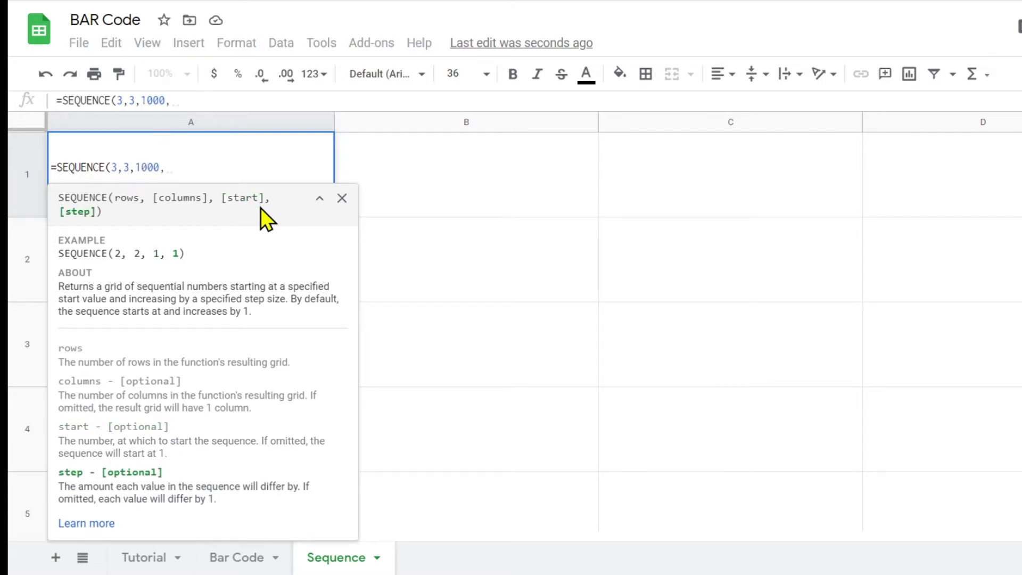
text(1)
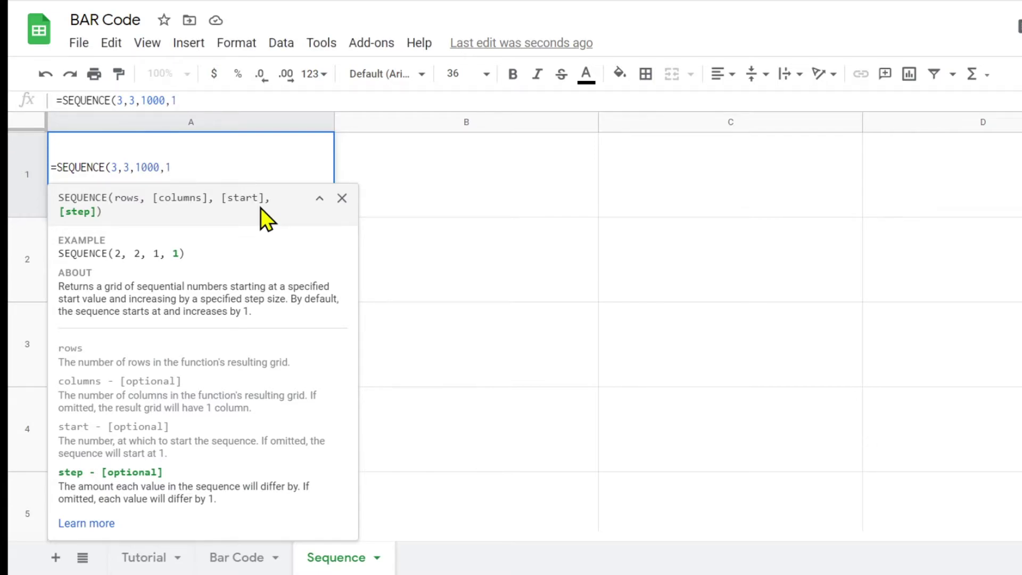
text())
key(Return)
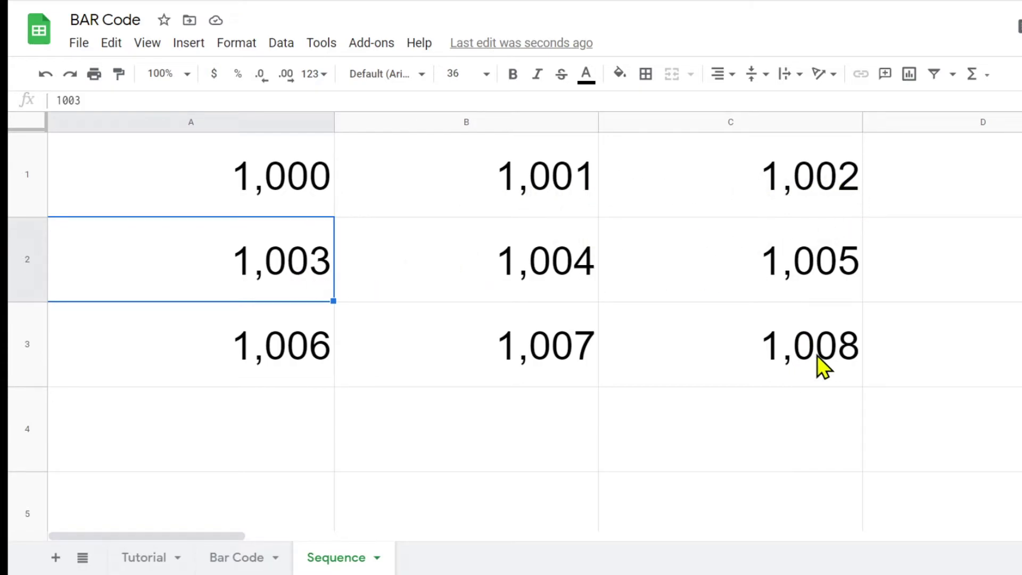
- Change the SEQUENCE step argument from 1 to 10
click(205, 176)
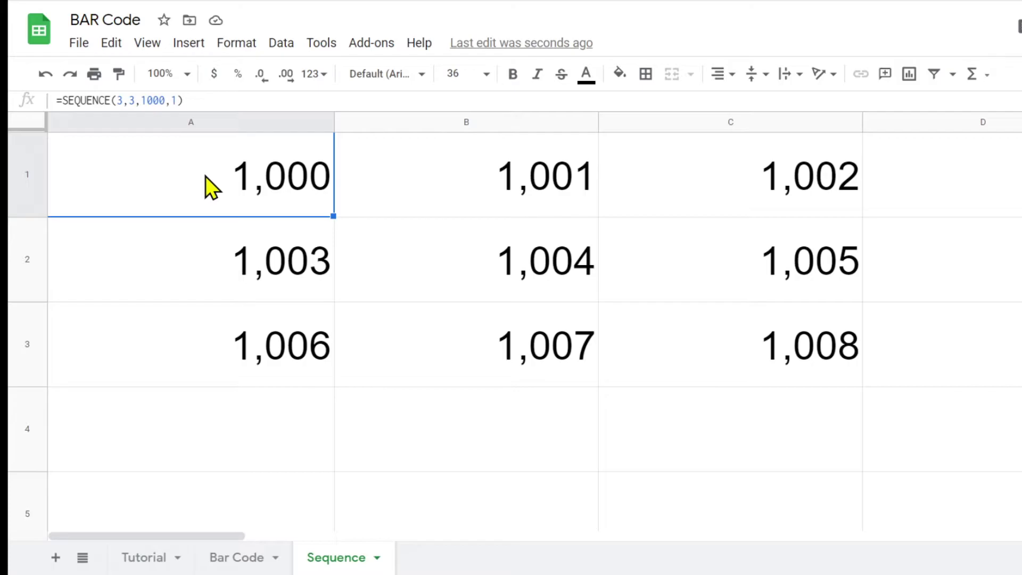
double_click(173, 101)
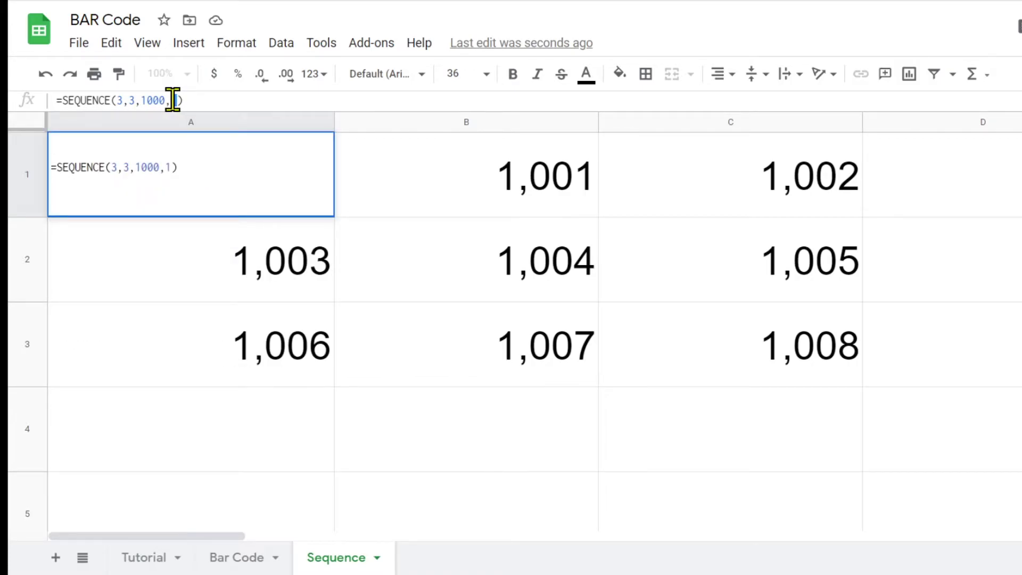
text(10)
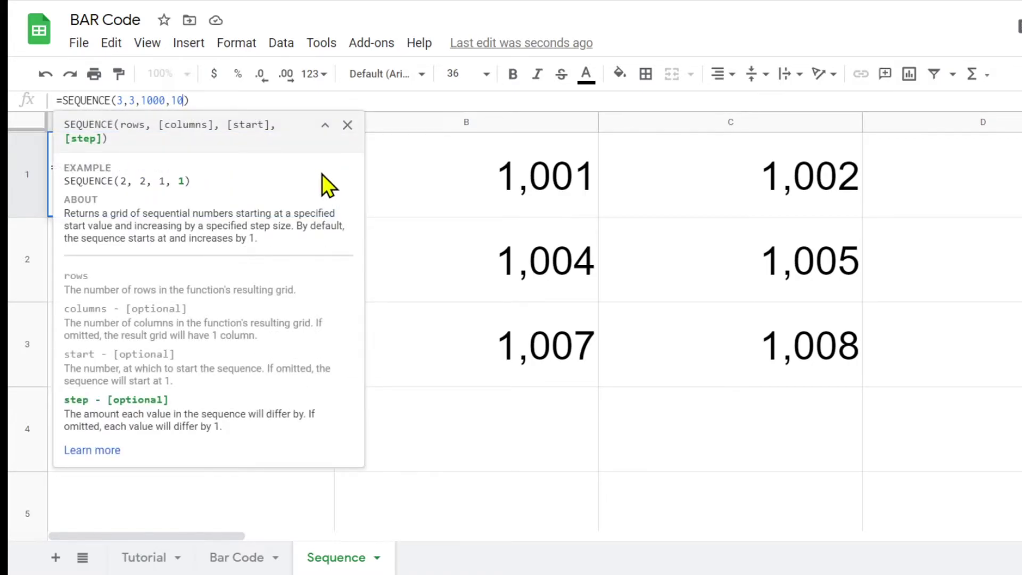
key(Return)
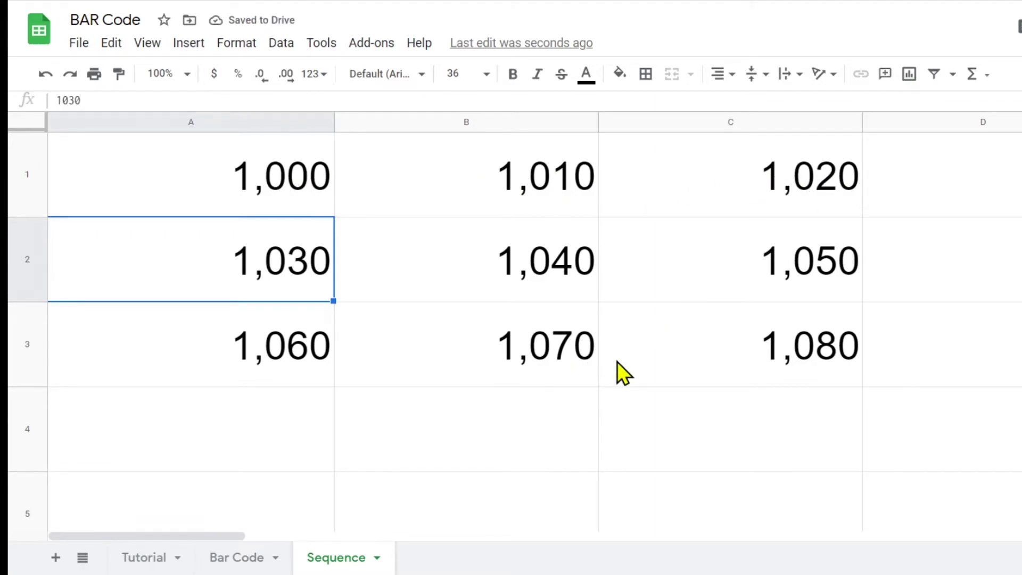
- Select grid A1:C3, try the Libre Barcode 128 font, then undo it
click(418, 345)
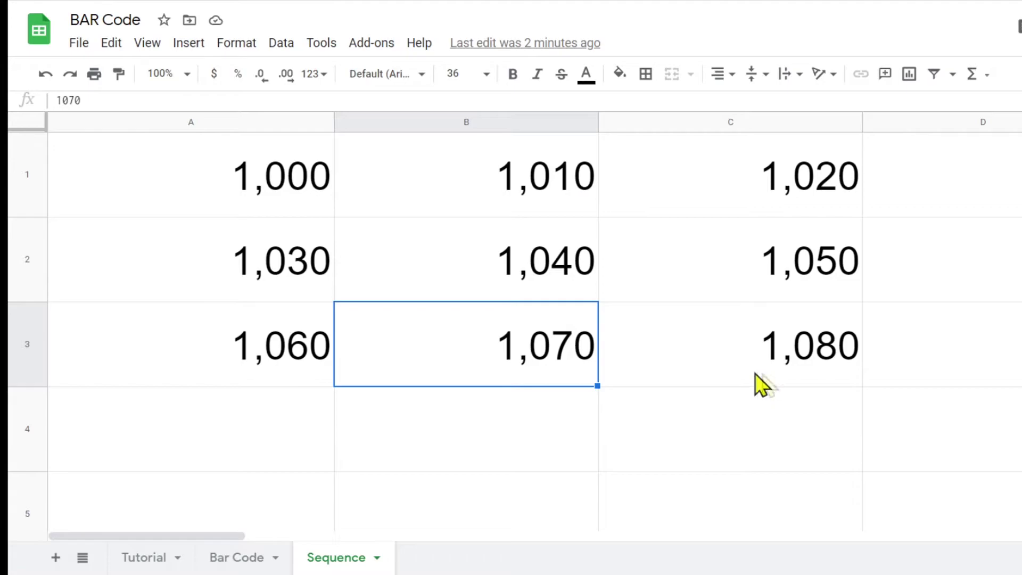
click(707, 359)
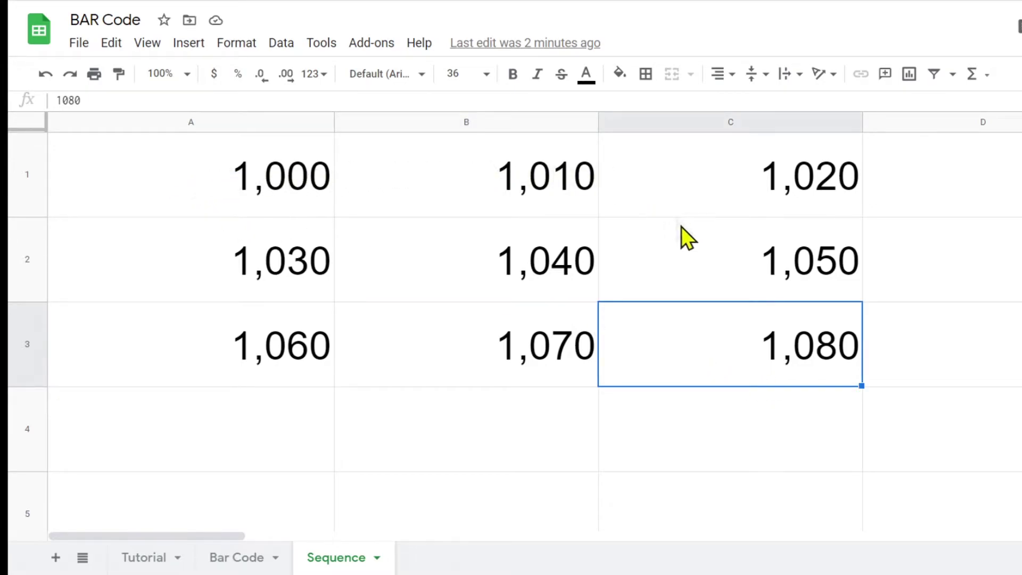
mouse_move(159, 162)
mouse_down()
mouse_move(340, 228)
mouse_move(395, 318)
mouse_move(714, 337)
mouse_up()
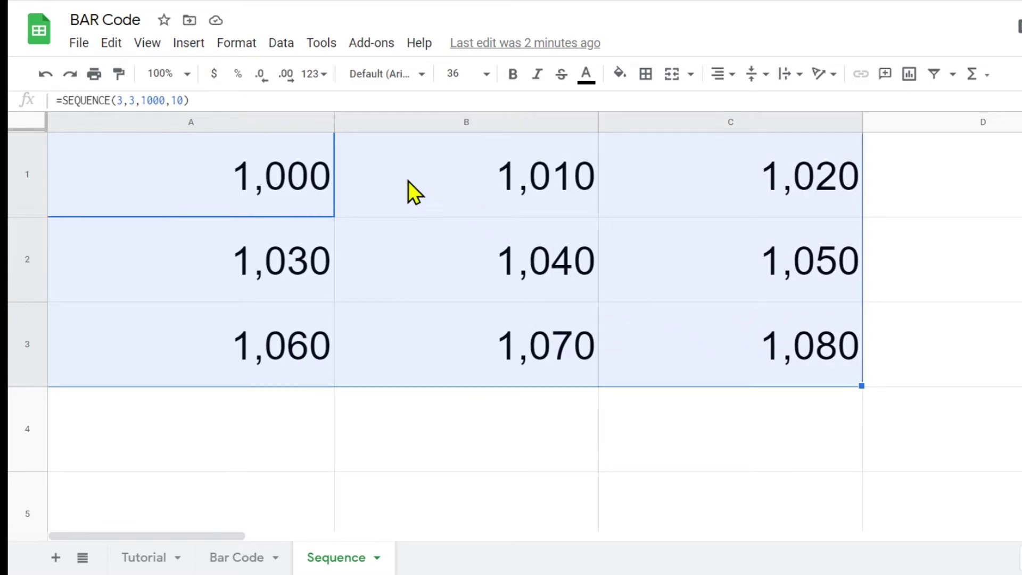
click(422, 75)
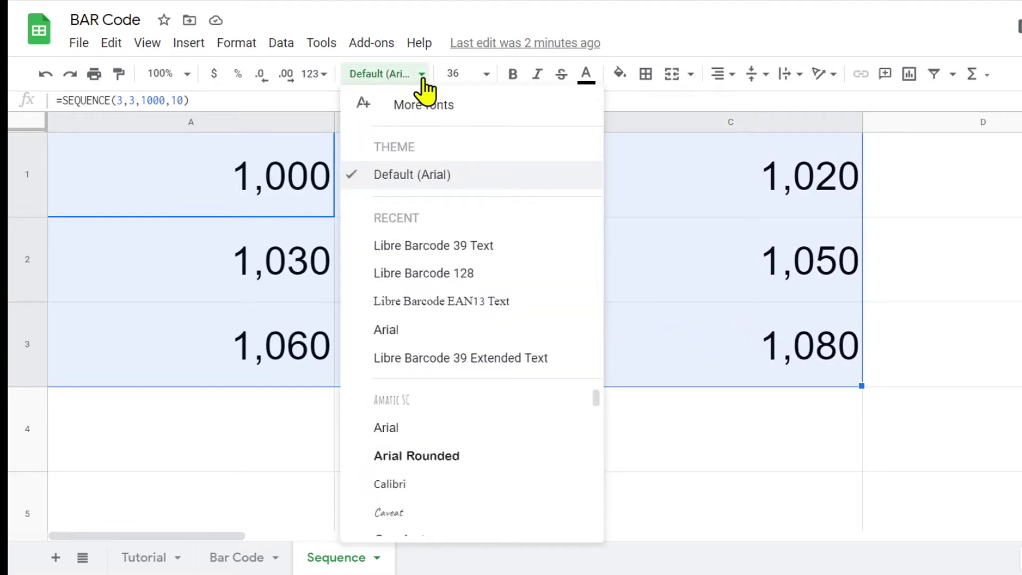
click(452, 274)
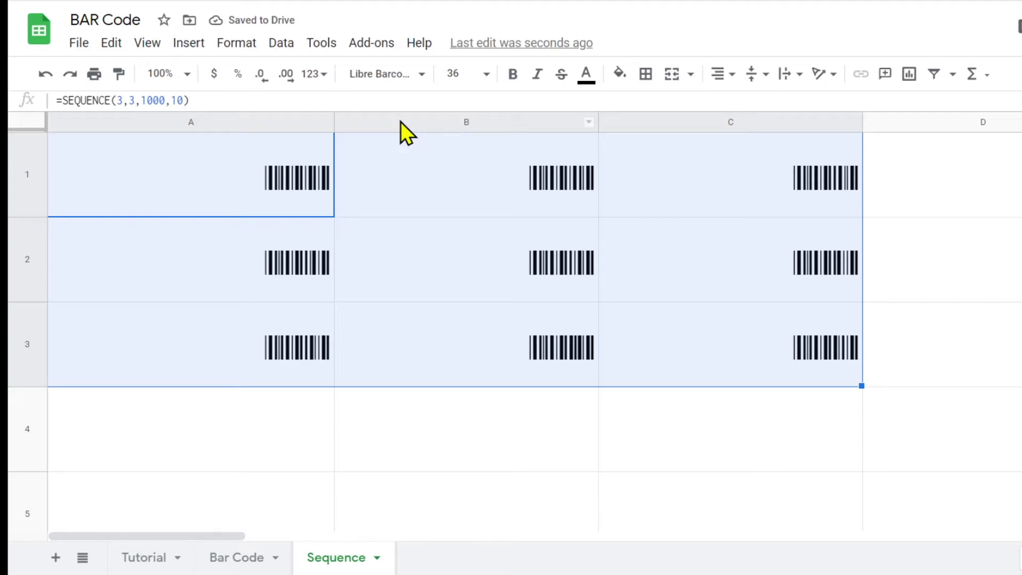
key(ctrl+z)
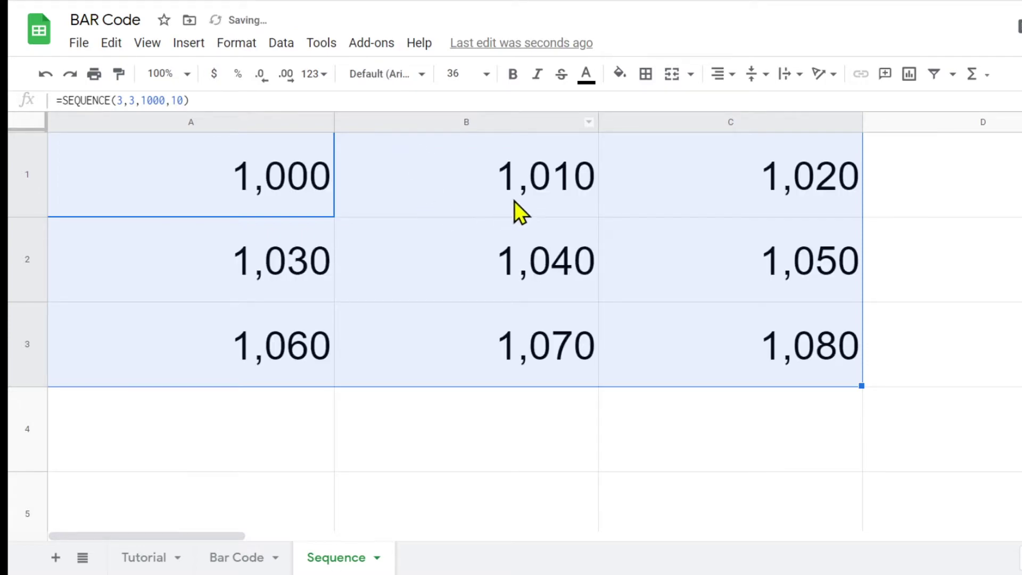
- Reselect A1:C3 and bring up the 123 number format choices
click(519, 193)
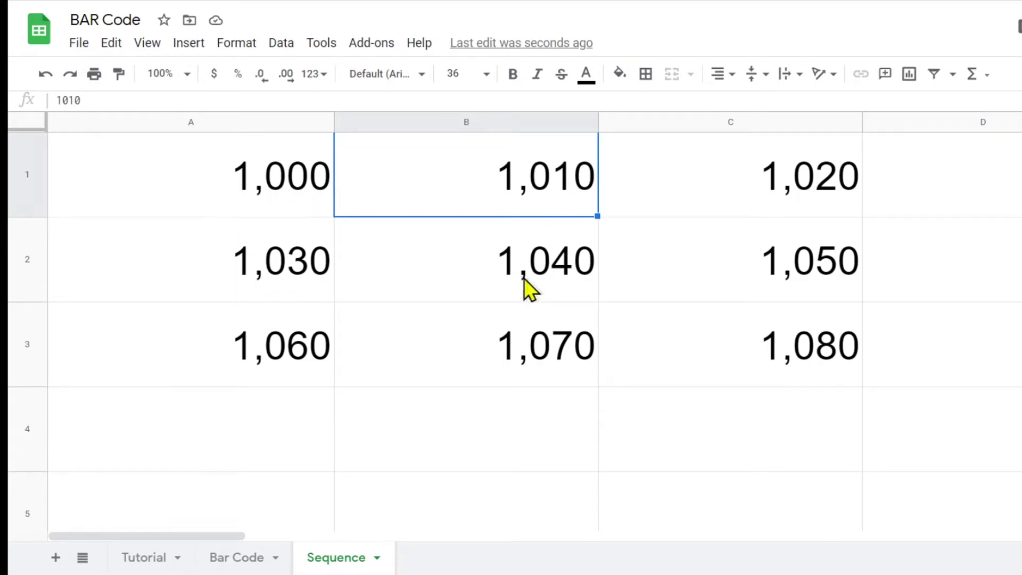
drag(201, 180, 709, 319)
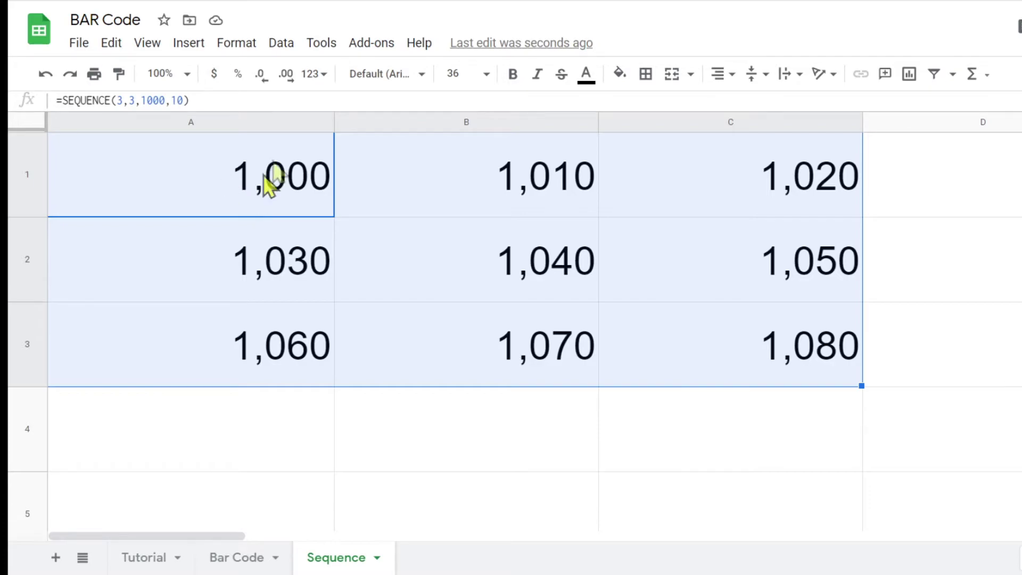
click(322, 75)
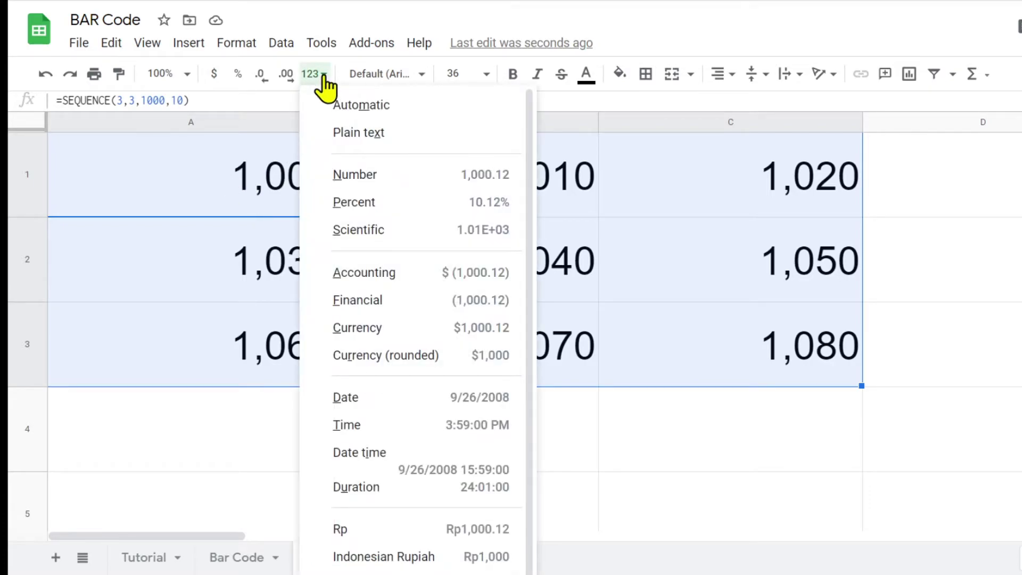
- Format the grid as Plain text, trying Libre Barcode 128 and EAN13 Text before settling on Libre Barcode 39 Text
click(361, 133)
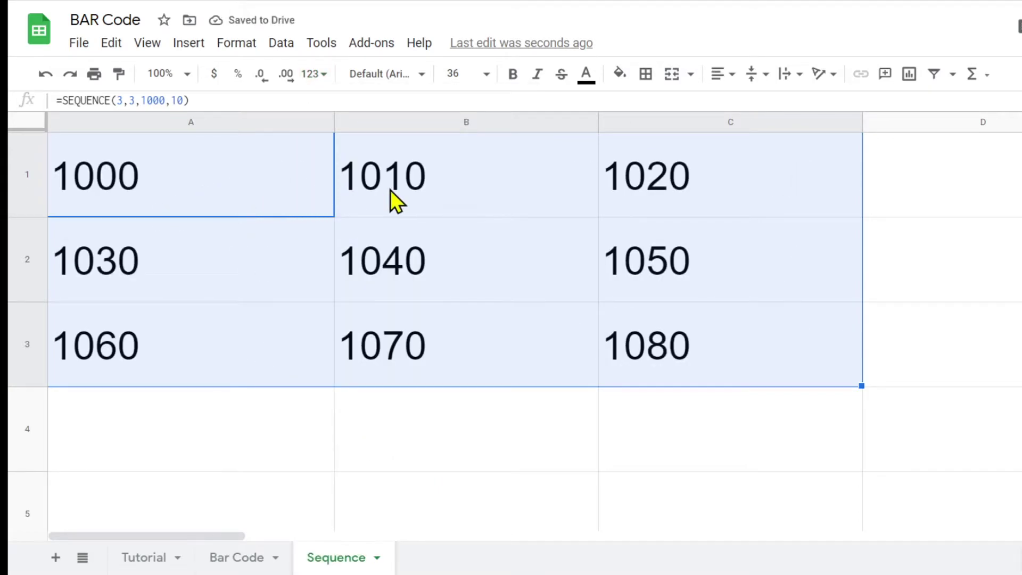
click(422, 75)
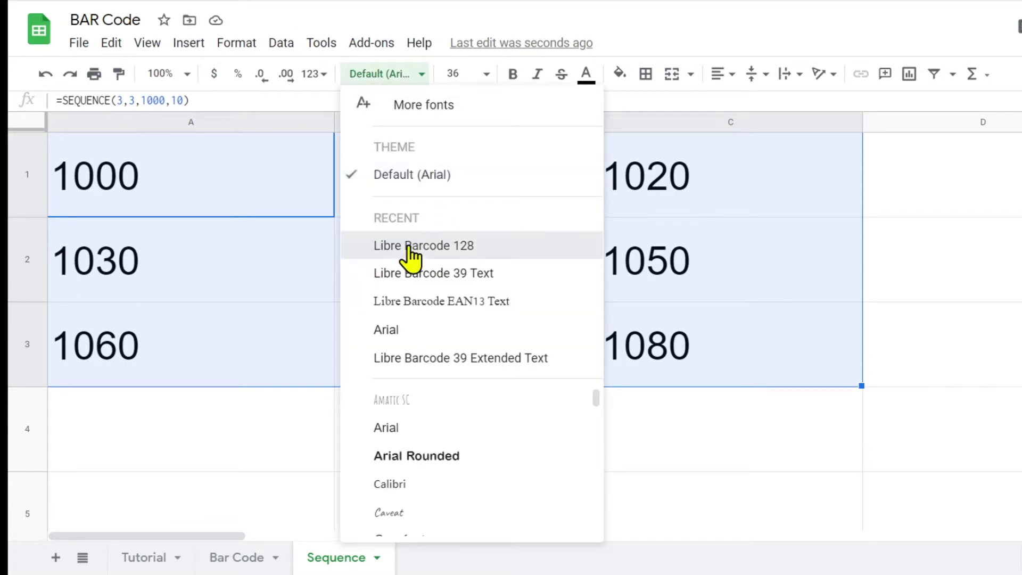
click(429, 247)
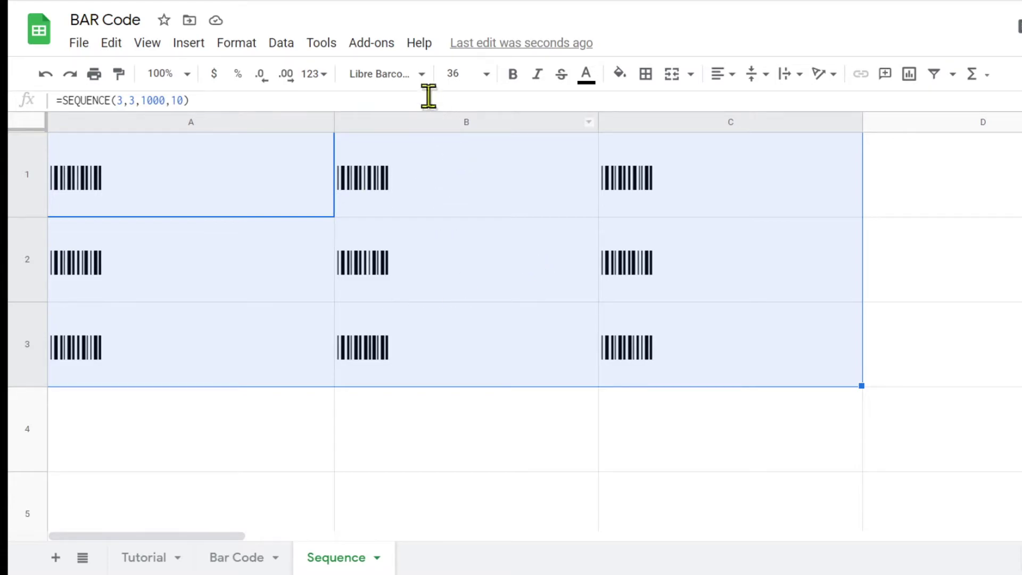
click(422, 74)
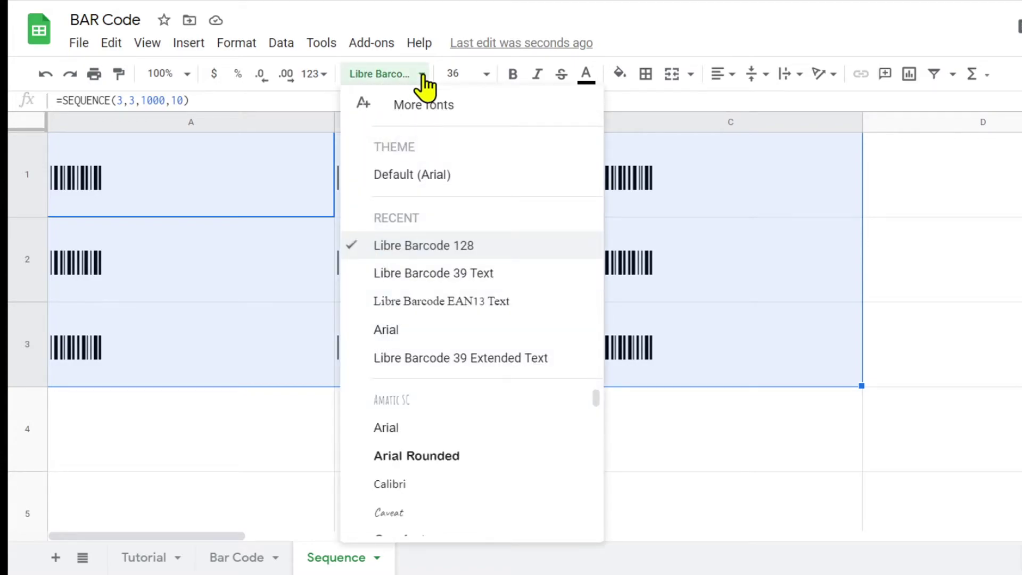
click(444, 302)
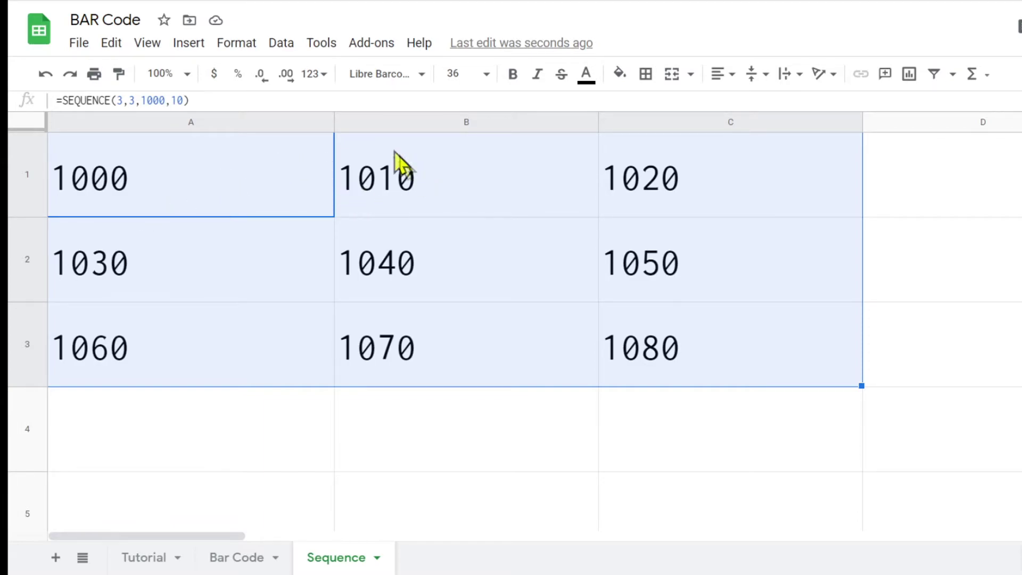
click(420, 88)
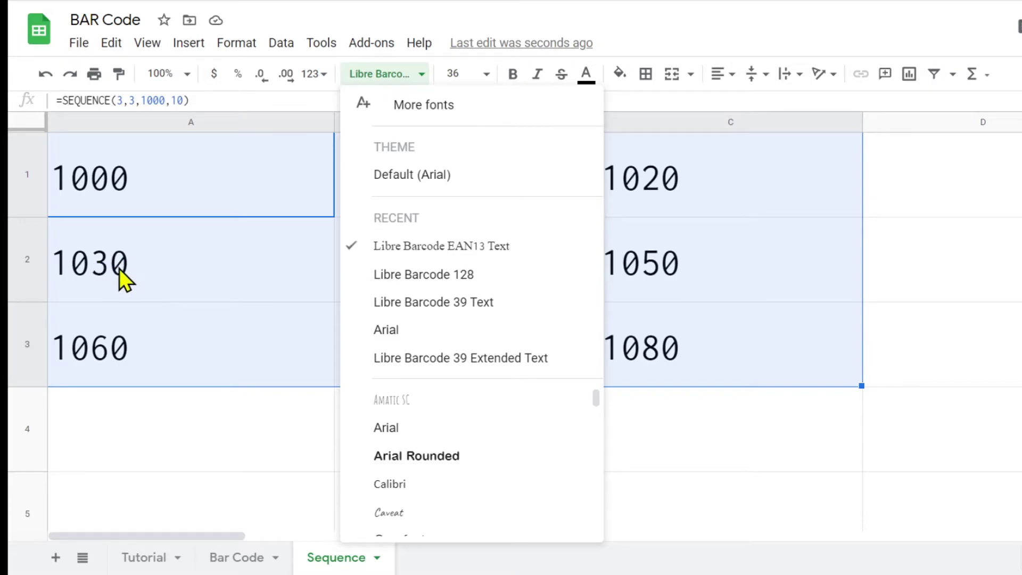
click(471, 302)
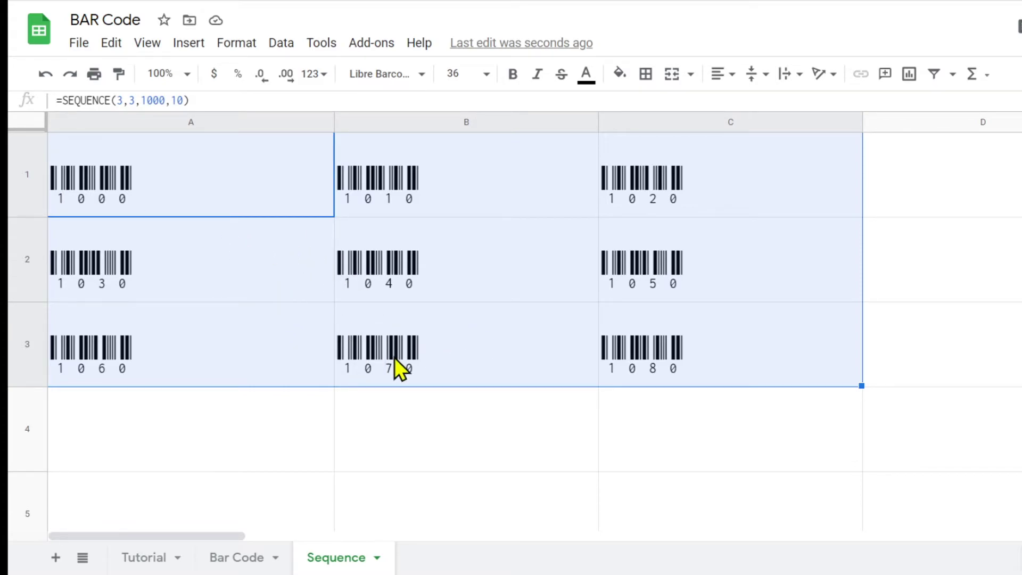
- Check the value in B2, then select range A1:C4
click(410, 307)
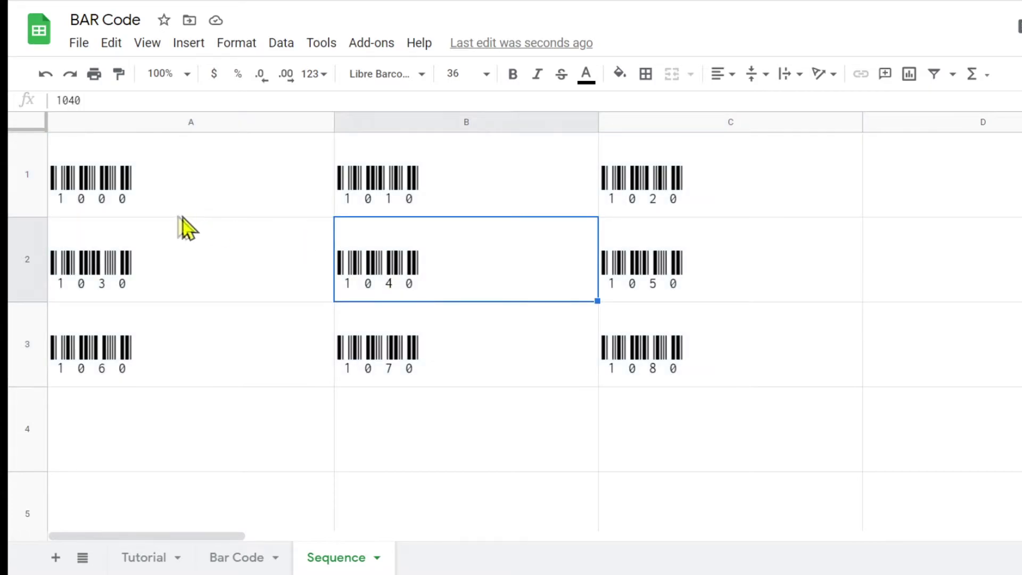
click(114, 196)
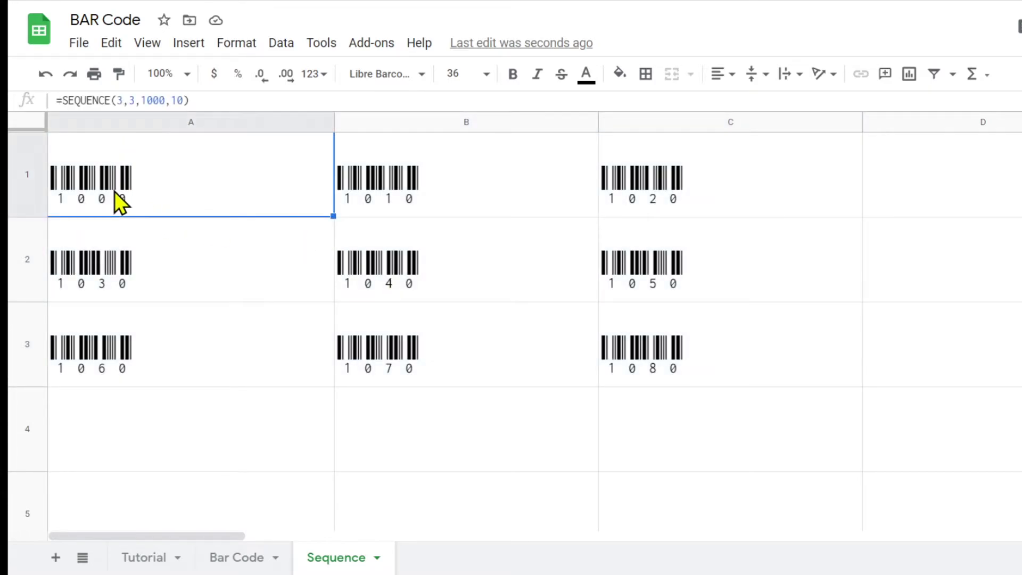
mouse_move(68, 160)
mouse_down()
mouse_move(164, 422)
mouse_move(528, 476)
mouse_move(638, 471)
mouse_up()
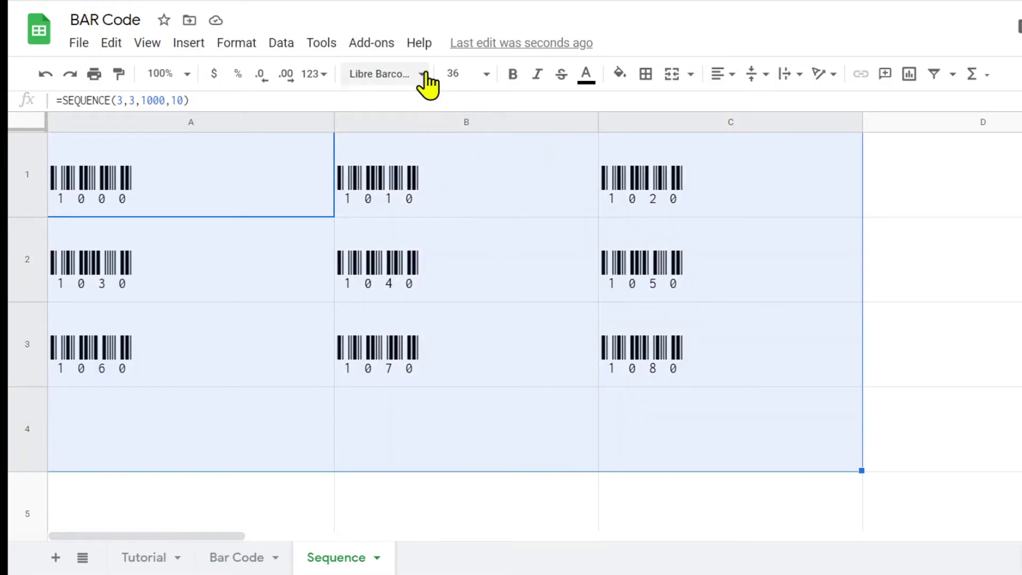
- Revert A1:C4 to the Default (Arial) font and clear its values
click(420, 74)
click(439, 184)
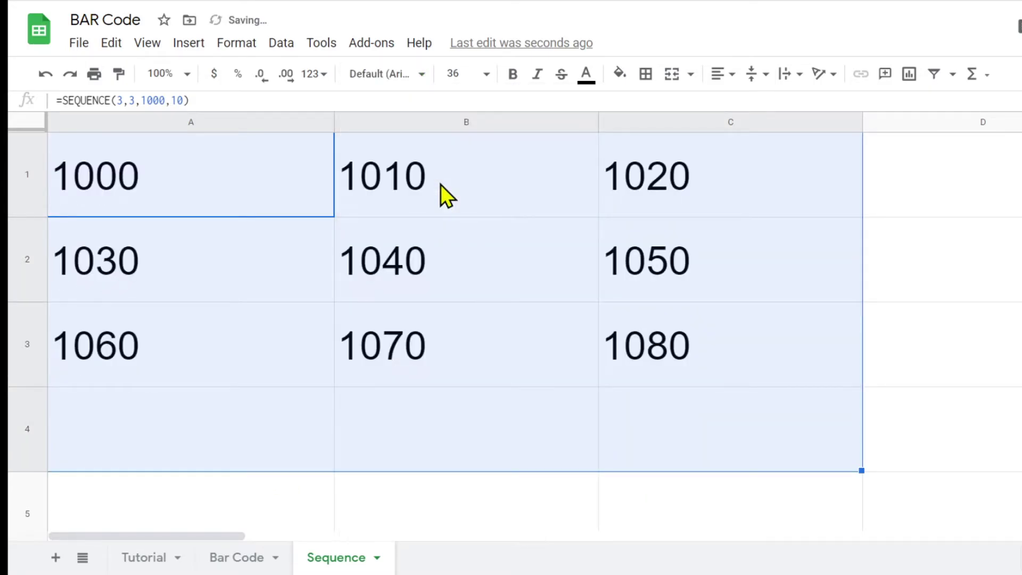
key(Delete)
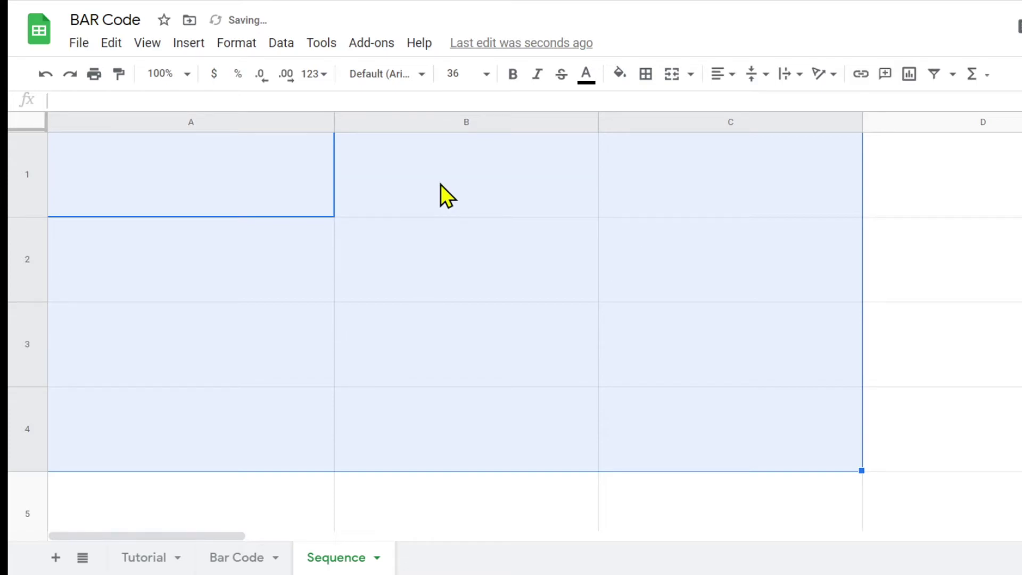
click(299, 261)
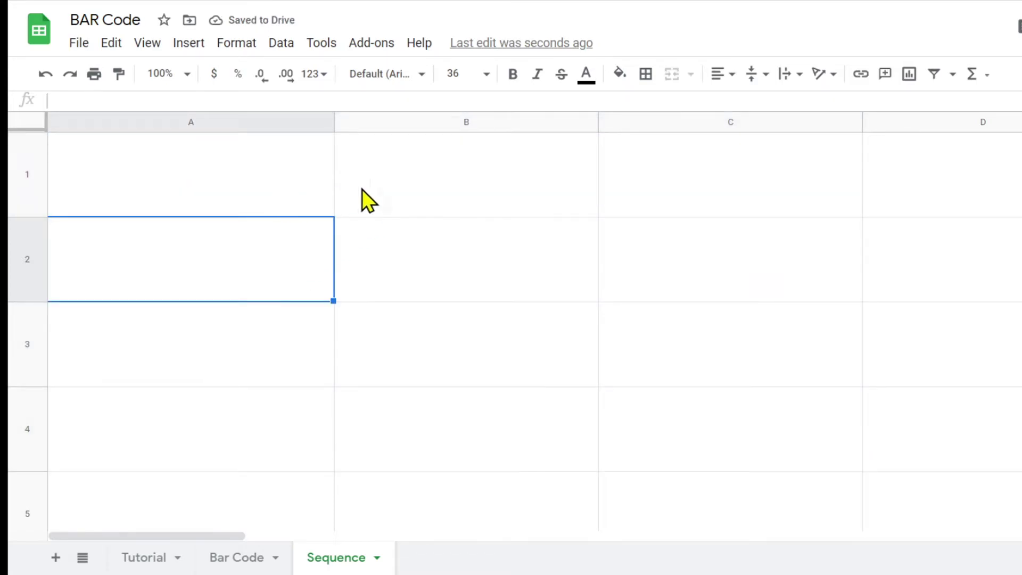
- Enter headers Nama Barang in A1 and SKU in B1, and begin =SEQUENCE in B2
click(242, 185)
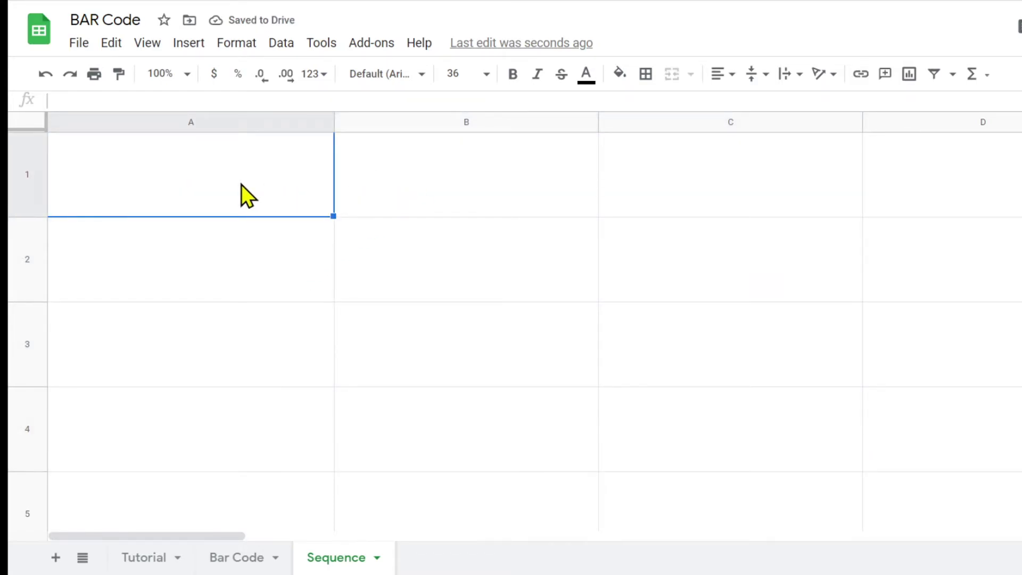
text(Nama )
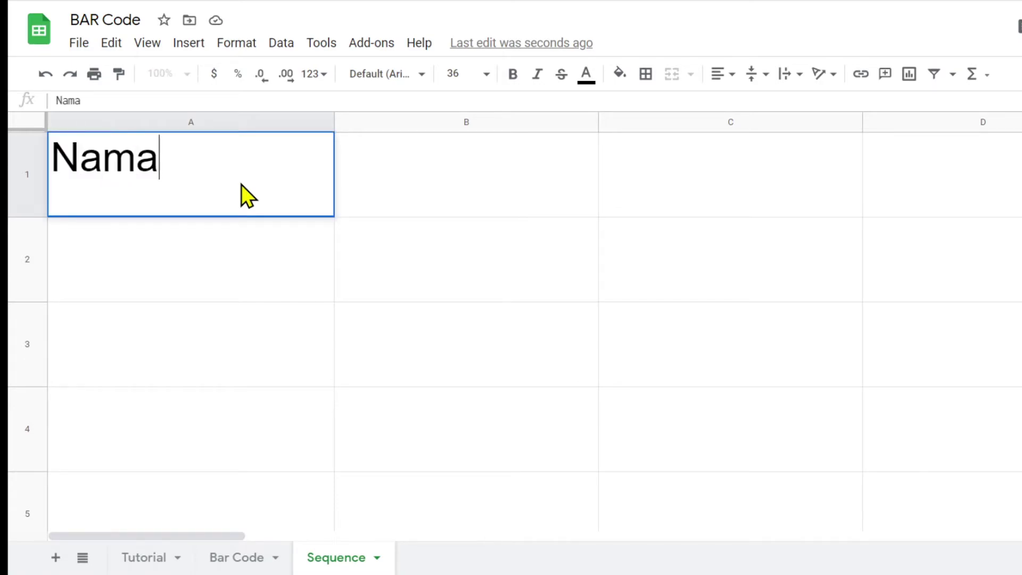
text(Barang)
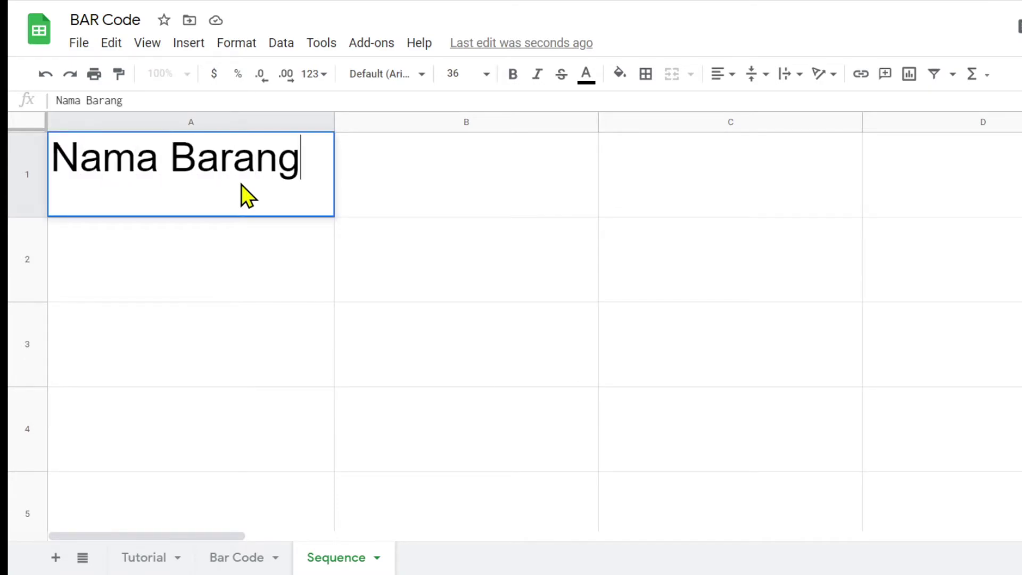
click(502, 172)
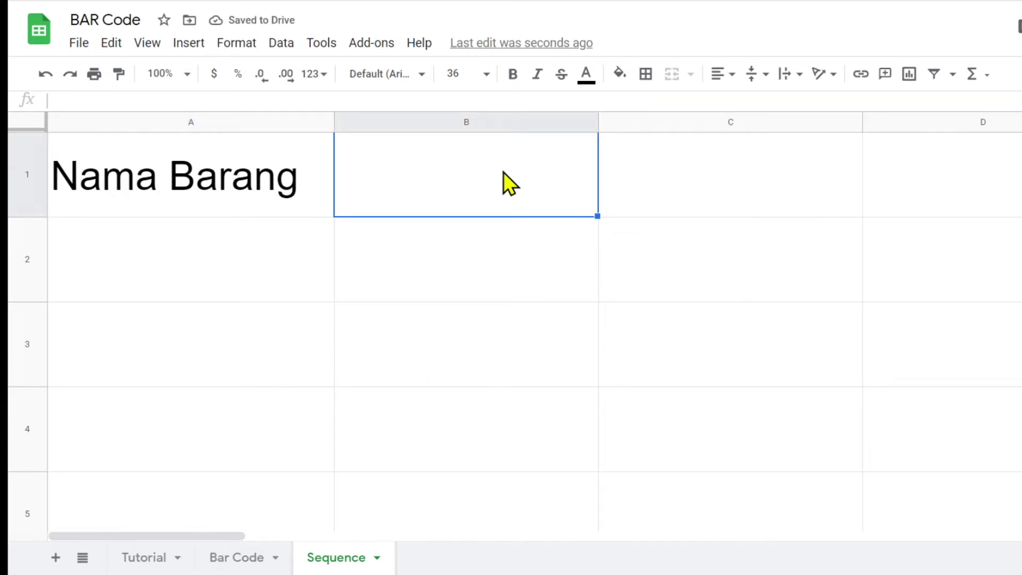
text(S)
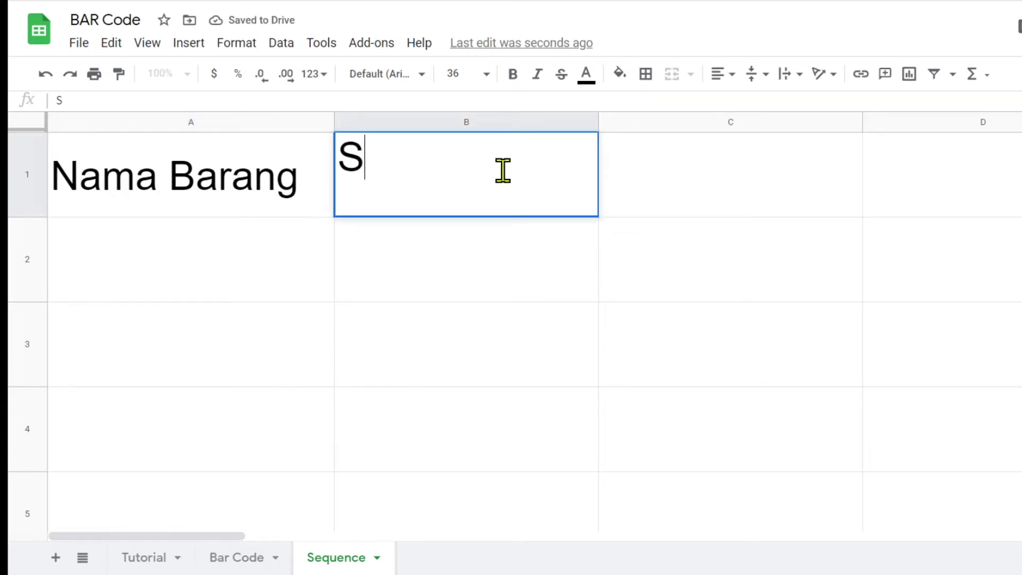
text(KU)
click(477, 247)
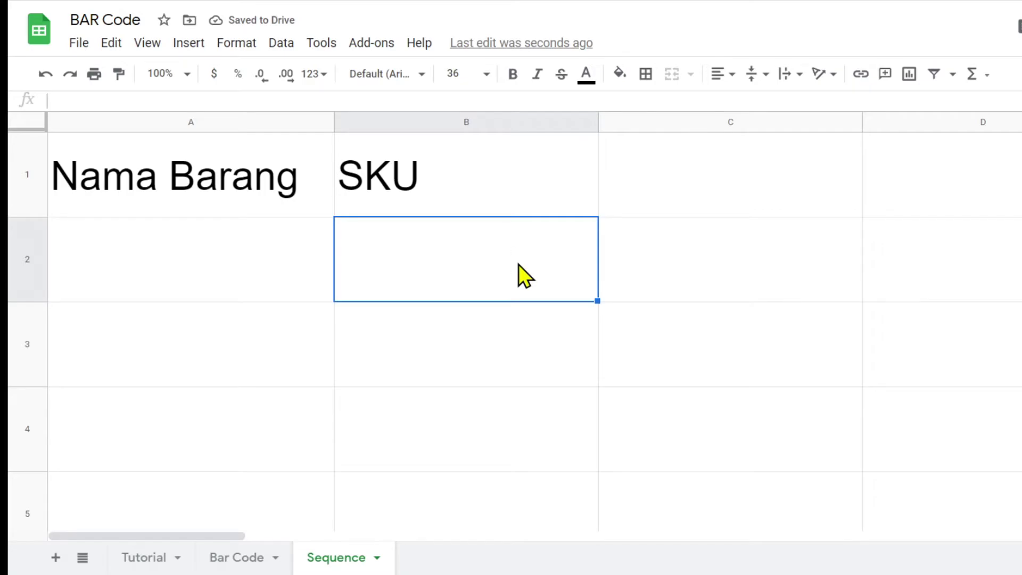
text(=seq)
click(395, 283)
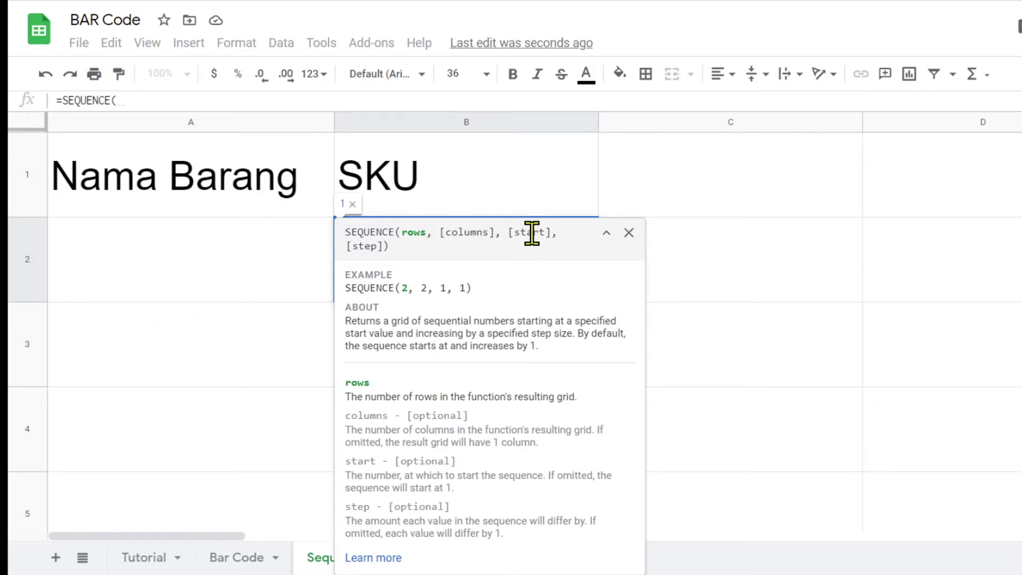
- Complete B2 as =SEQUENCE(counta(A2:A),1,1000,1), which shows #NUM! for now
click(628, 233)
text(counta)
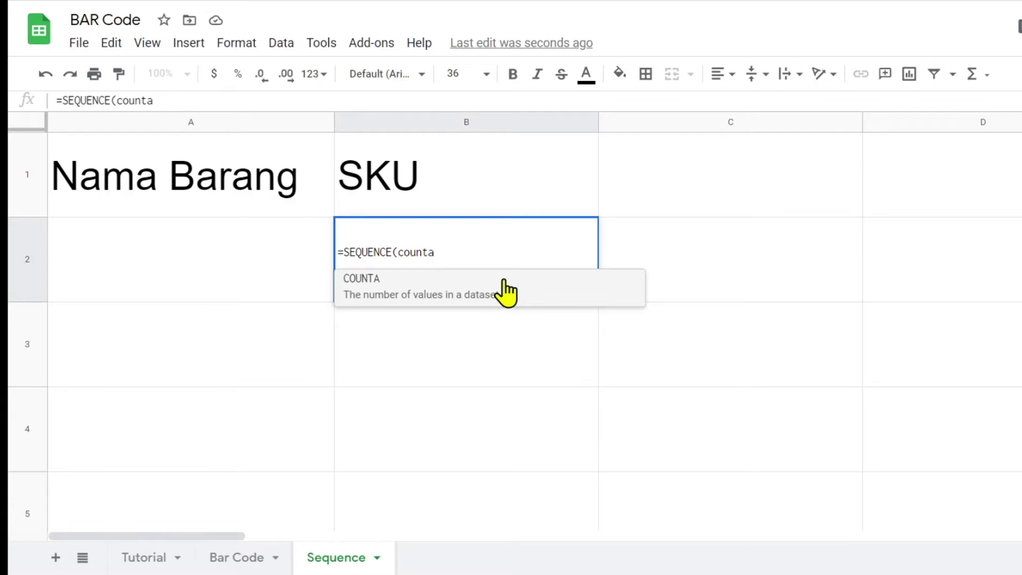
text(()
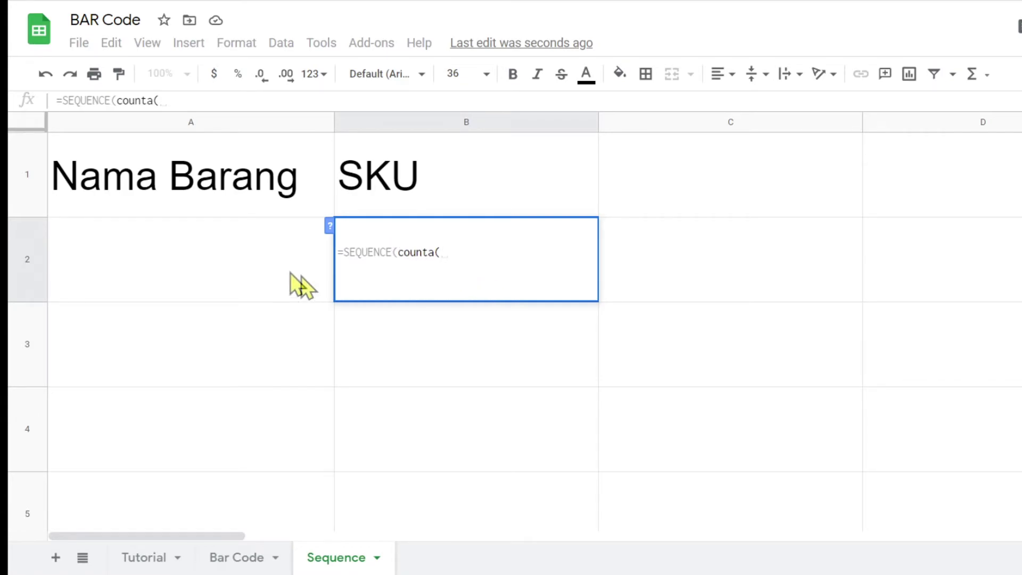
click(139, 253)
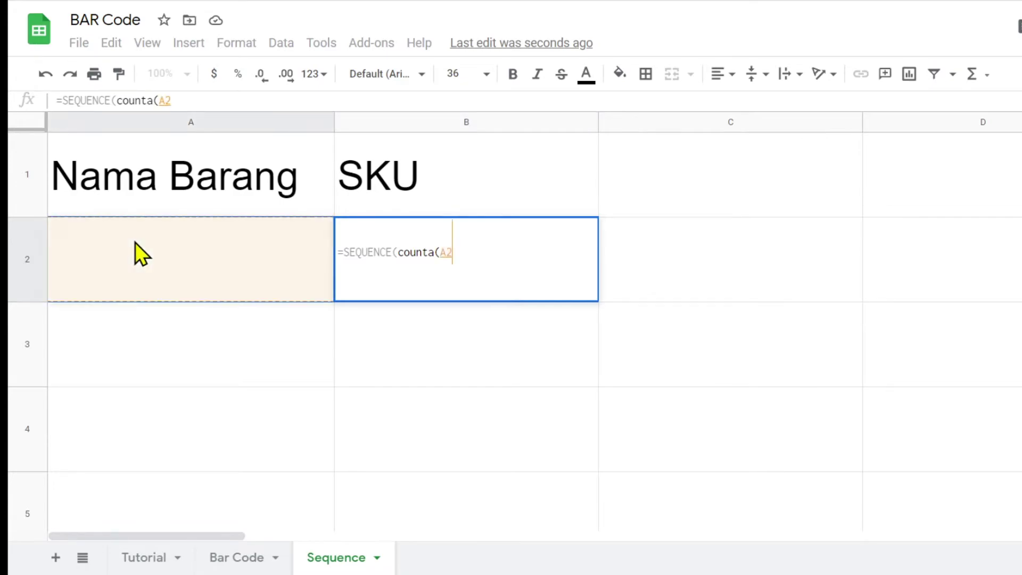
text(:)
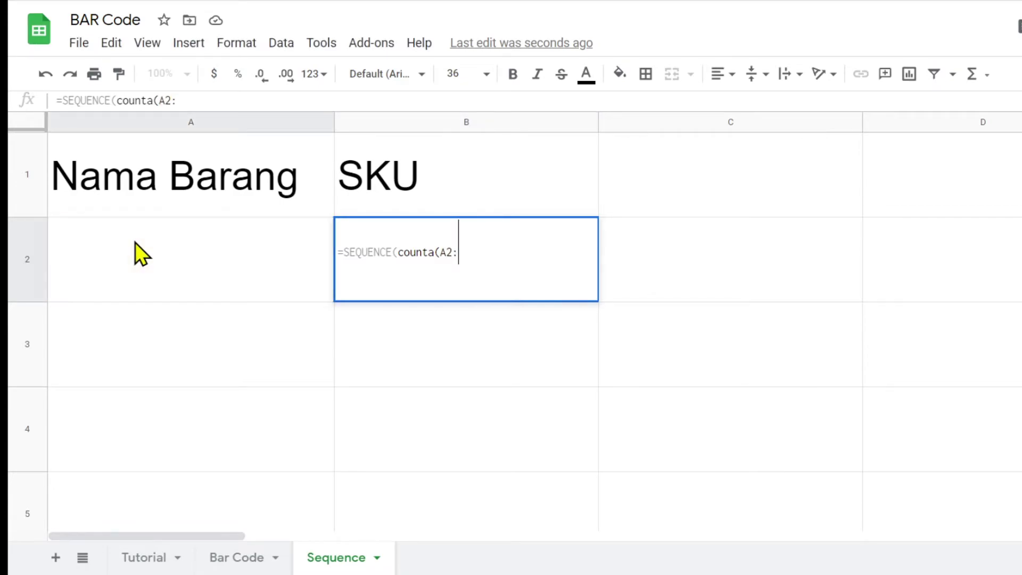
text(a)
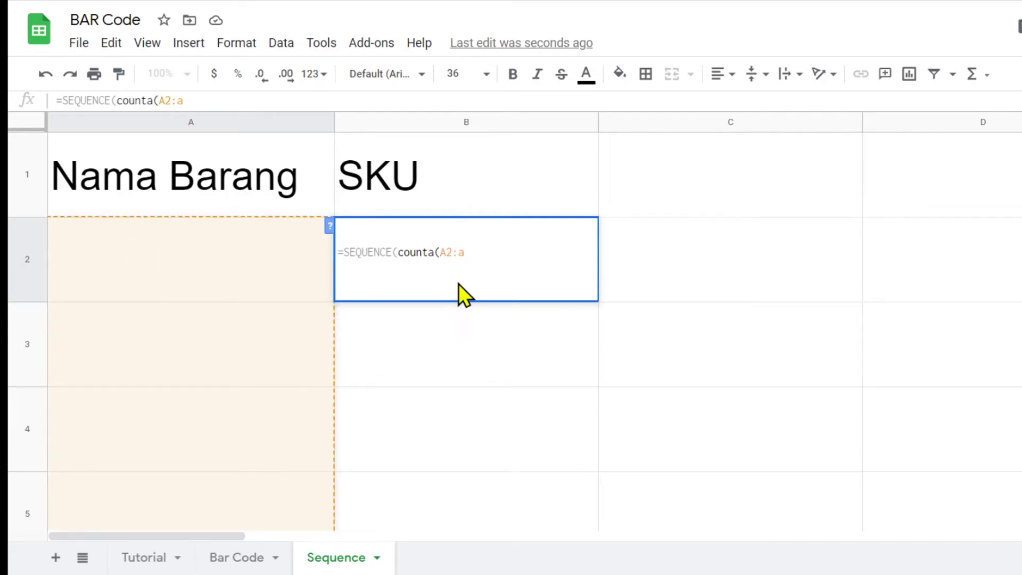
text(),)
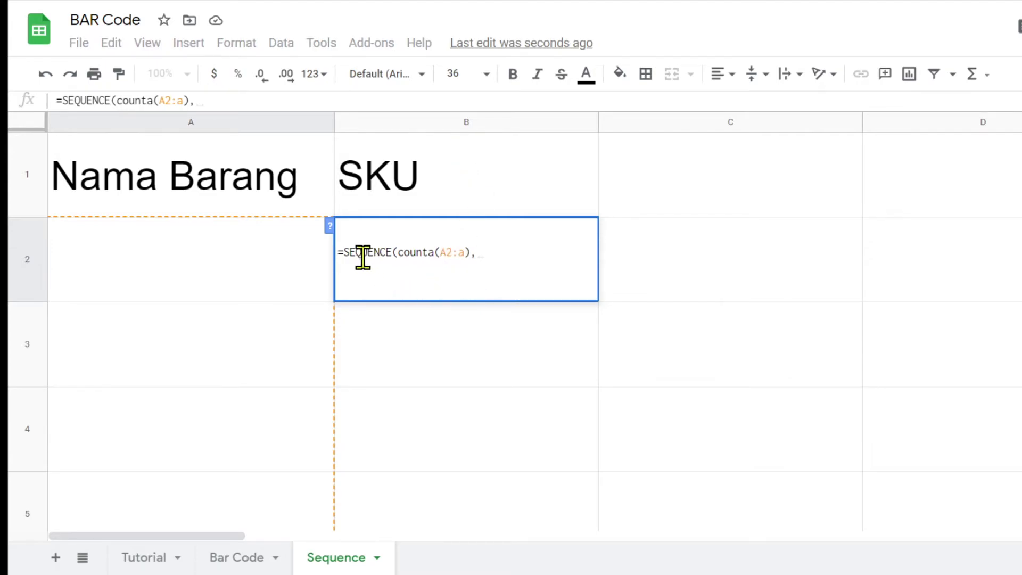
click(329, 230)
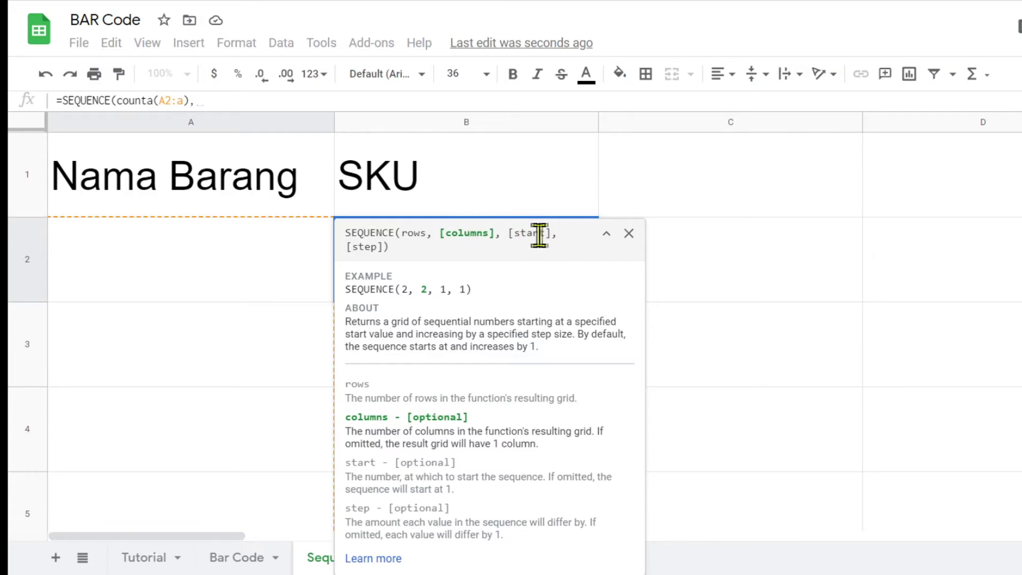
click(629, 233)
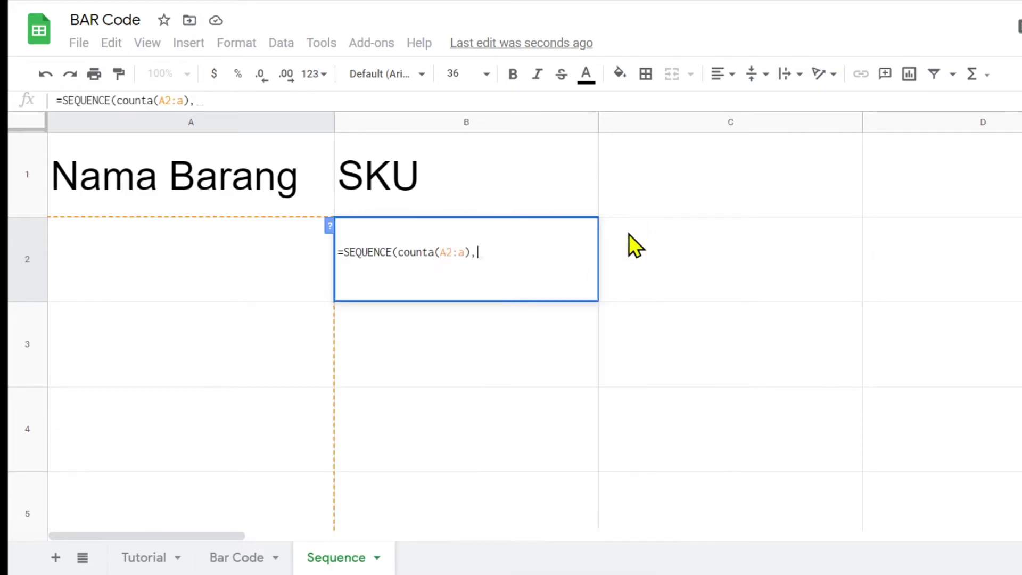
text(1)
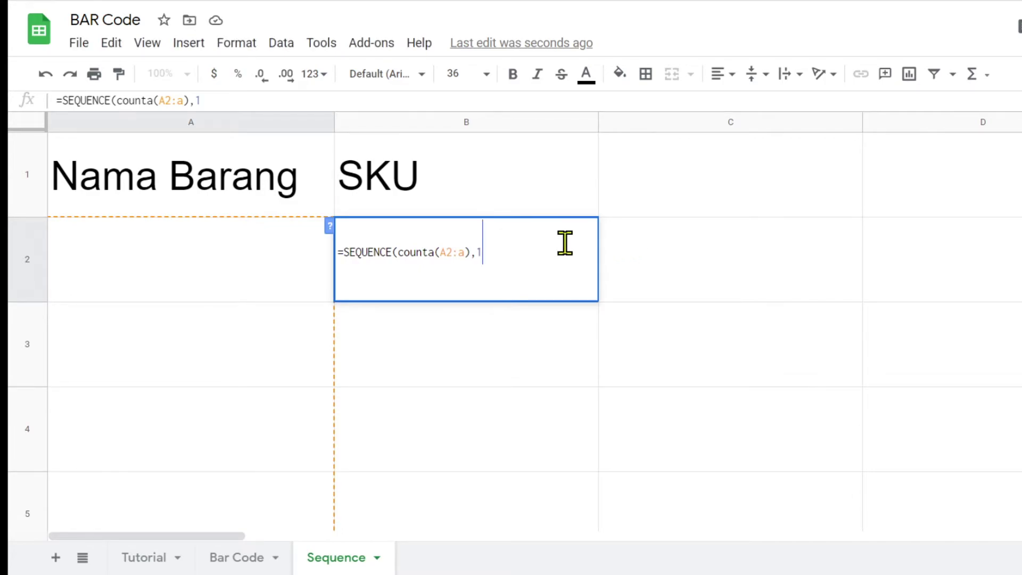
text(,)
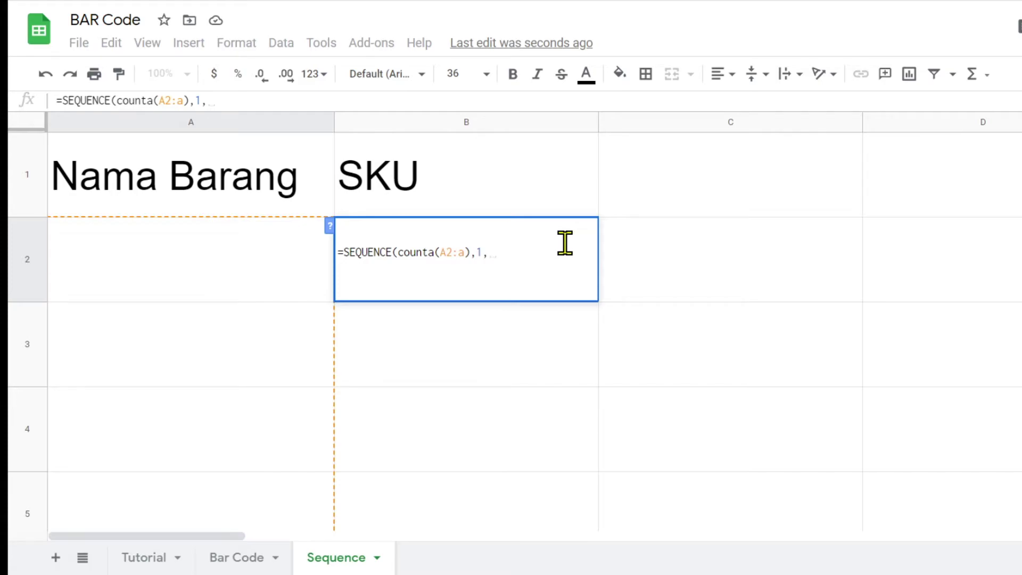
text(1000,)
text(1)
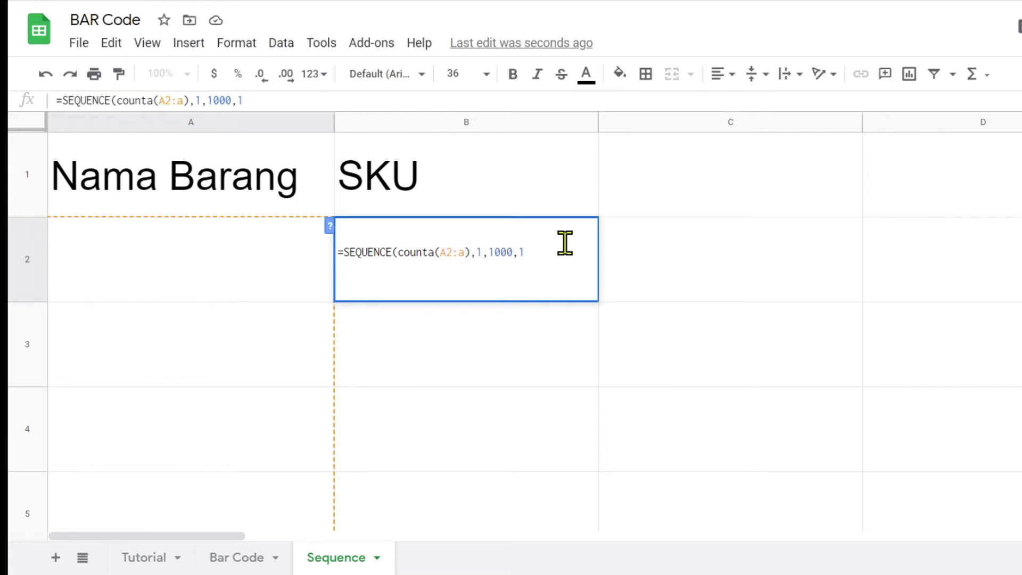
text())
key(Return)
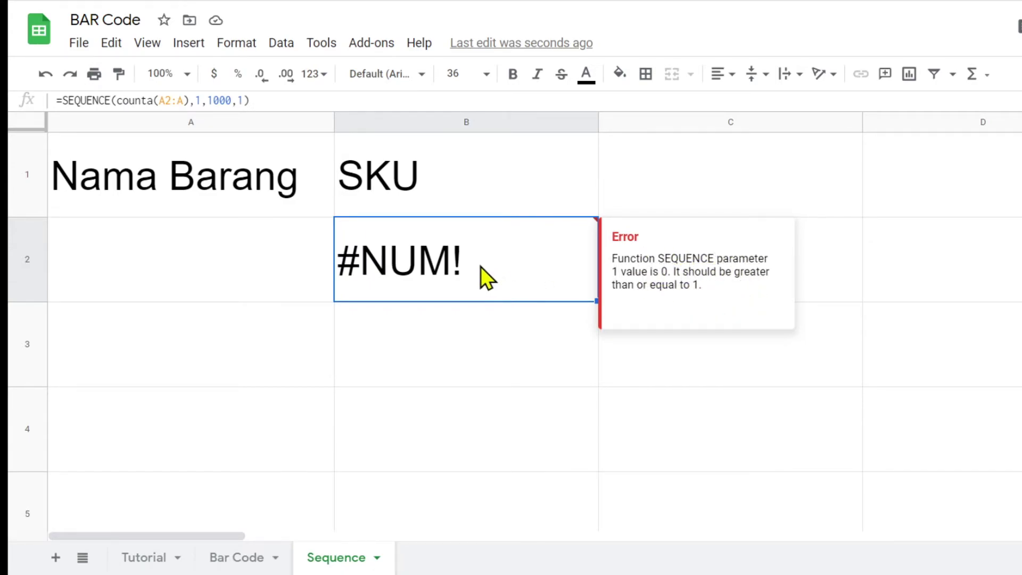
- List items Beras, Sabun and Air Minum in A2:A4
click(158, 260)
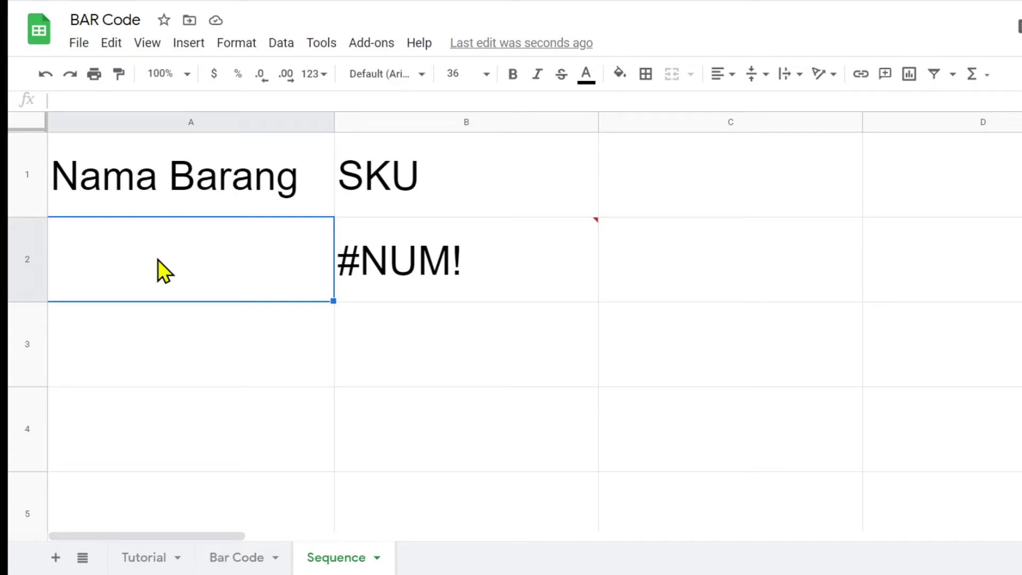
text(Beras)
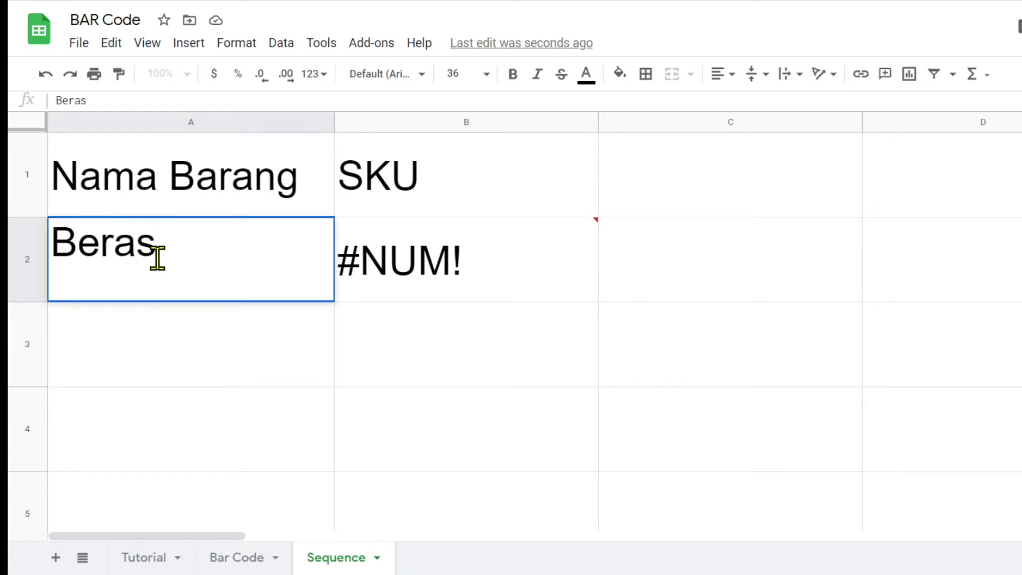
key(Return)
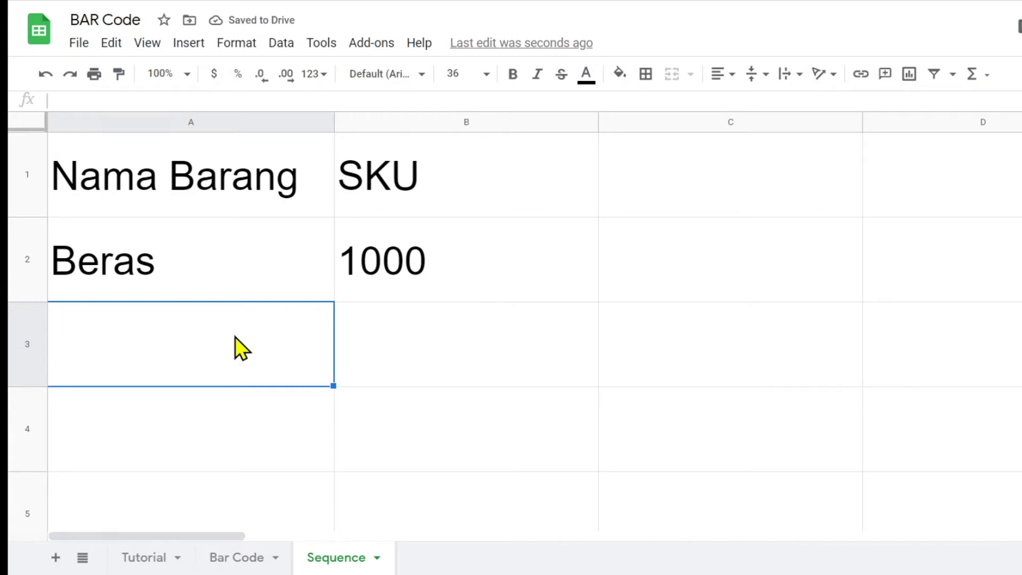
text(Sa)
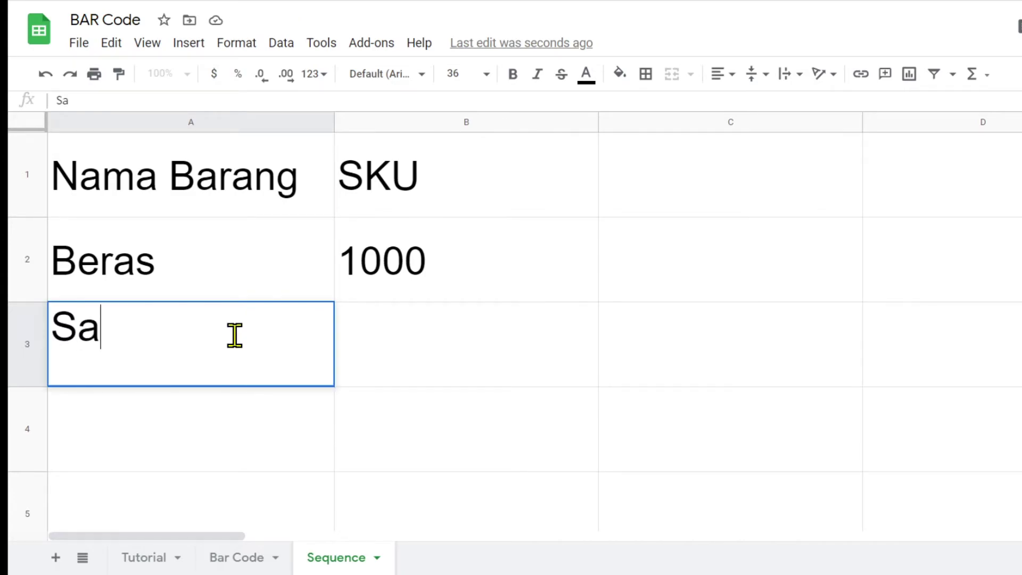
text(bun)
key(Return)
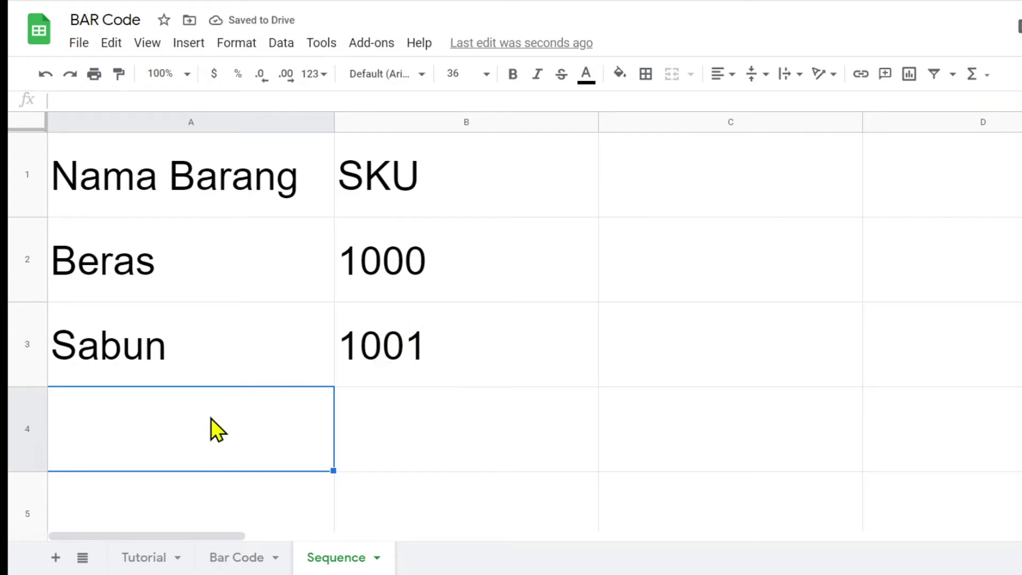
text(M)
key(BackSpace)
text(Air )
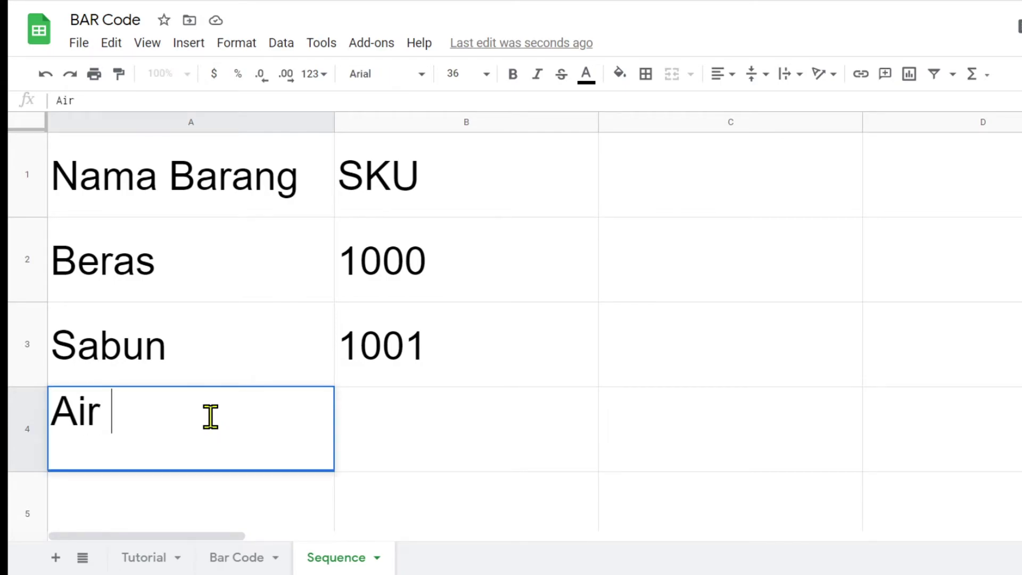
text(Minum)
key(Return)
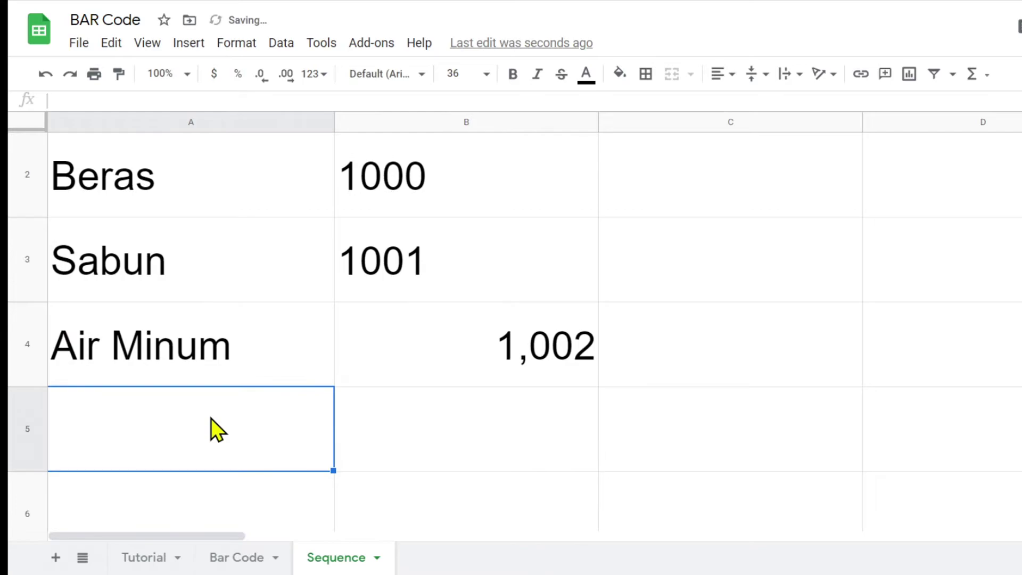
- Check the SKU in B4 and select the whole SKU column B
click(458, 351)
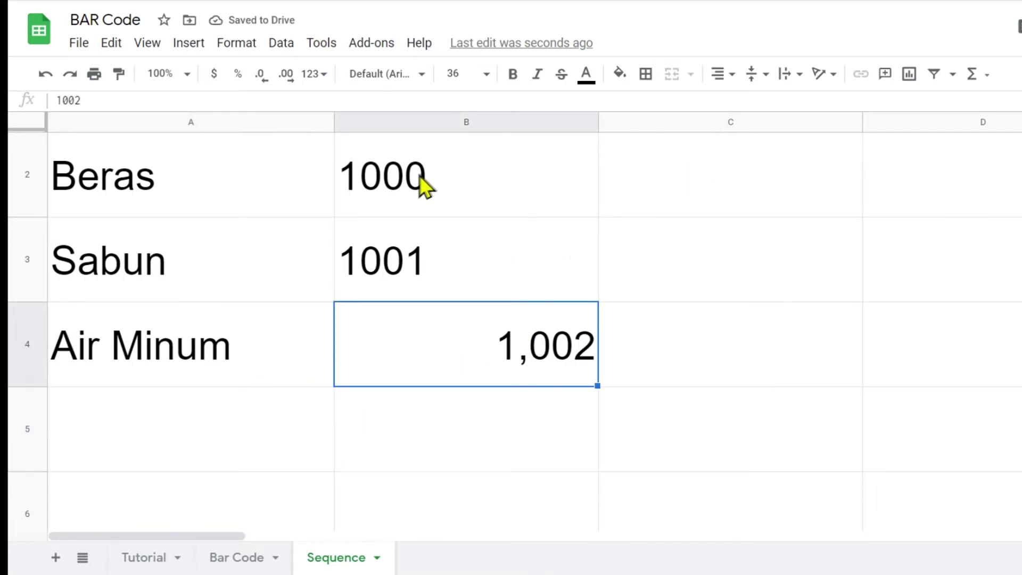
scroll(421, 175, up, 1)
click(430, 125)
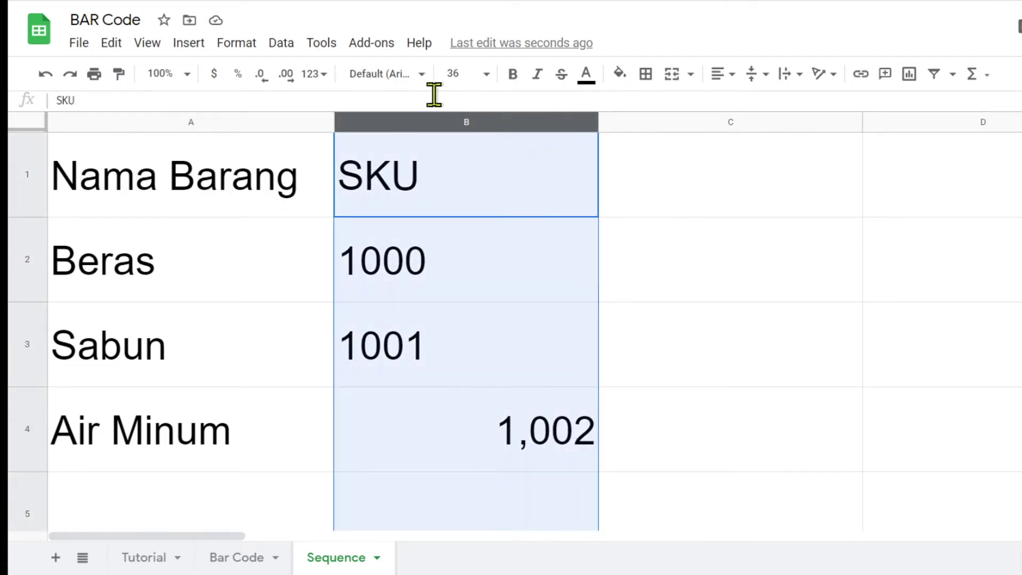
- Format column B as Plain text so B4 reads 1002
click(246, 44)
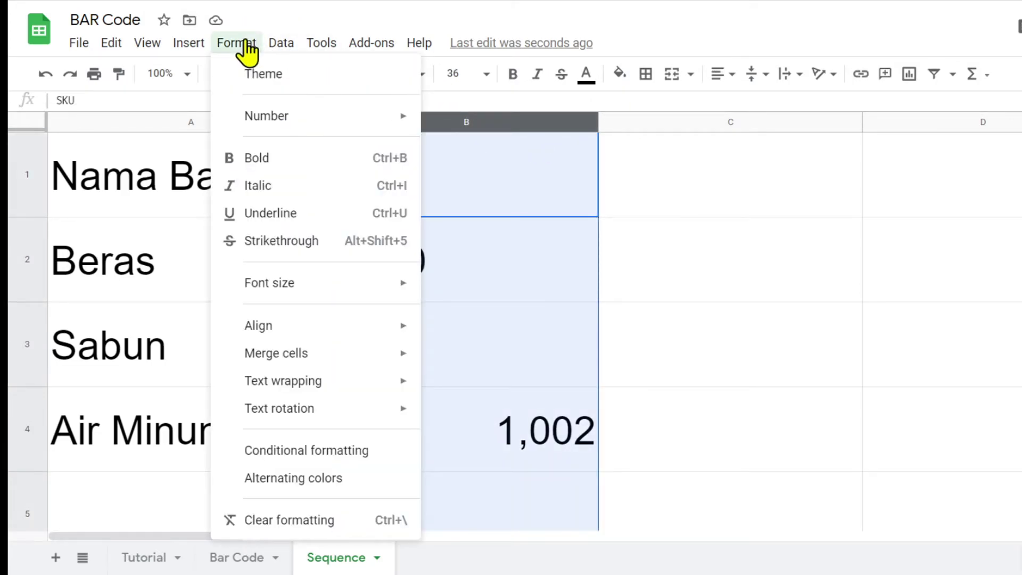
mouse_move(266, 116)
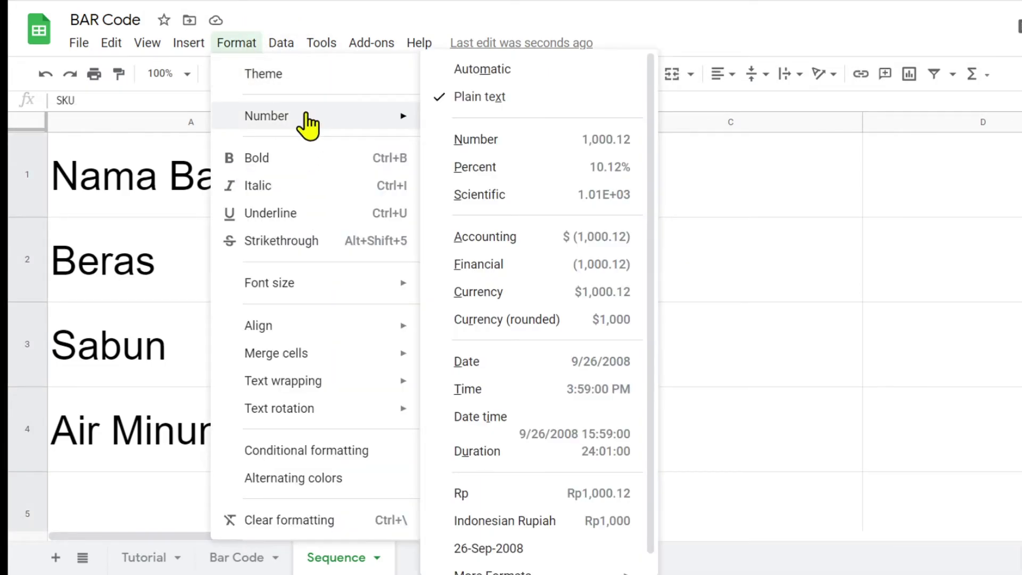
click(509, 96)
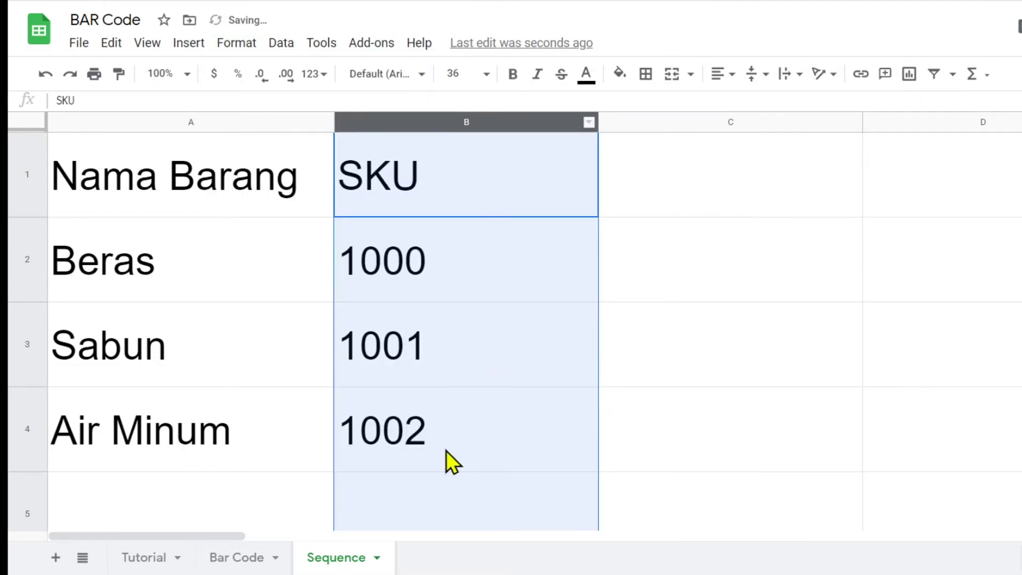
click(446, 450)
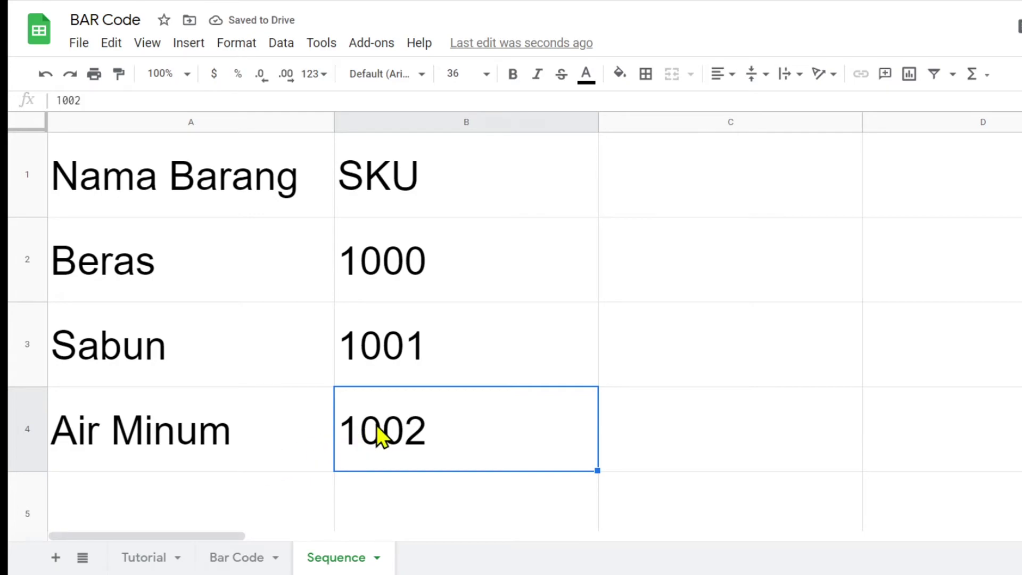
- Add Minyak in A5, extending the SKUs to 1003
scroll(375, 426, down, 2)
click(154, 356)
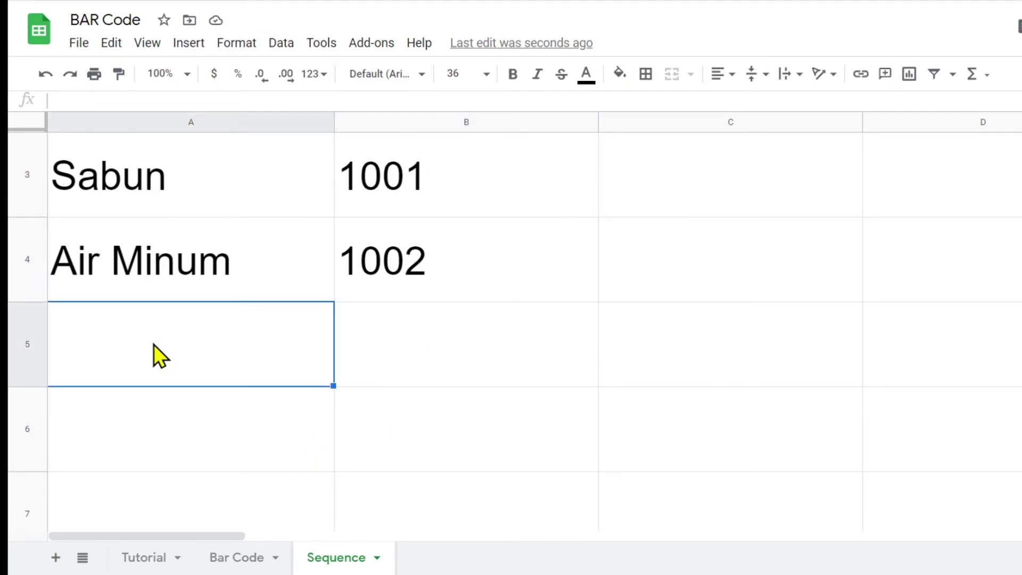
text(Minyak)
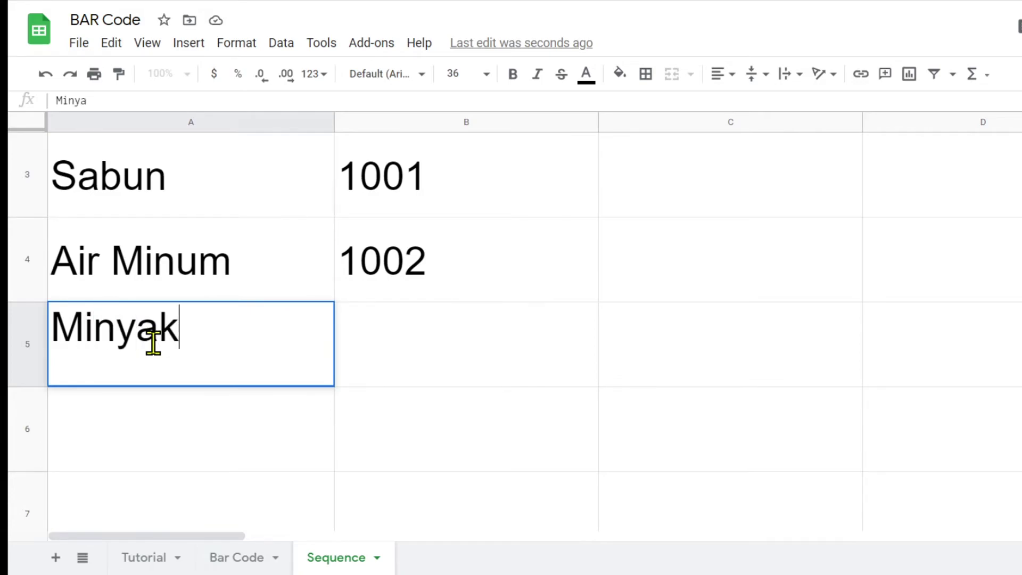
key(Return)
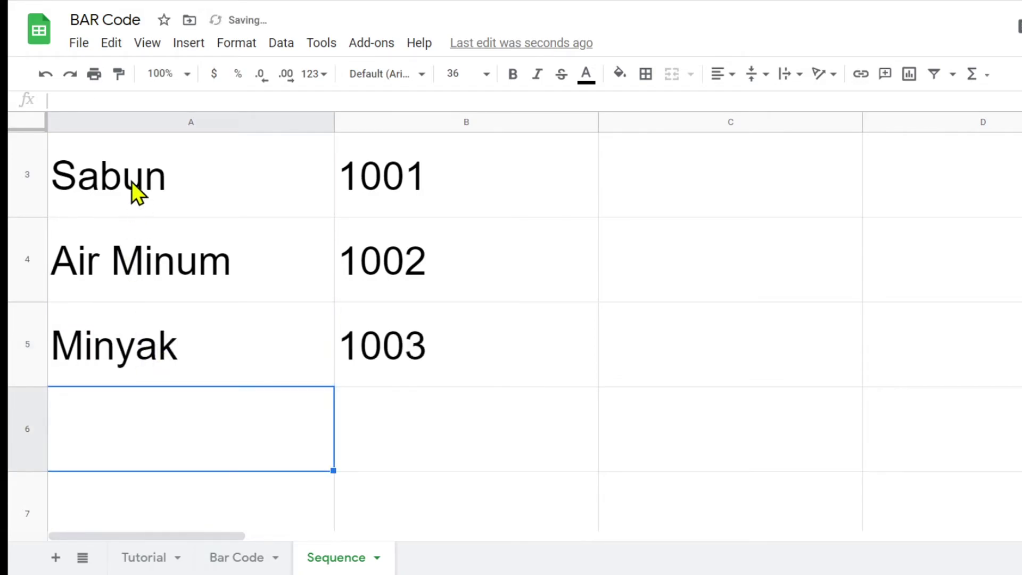
click(467, 351)
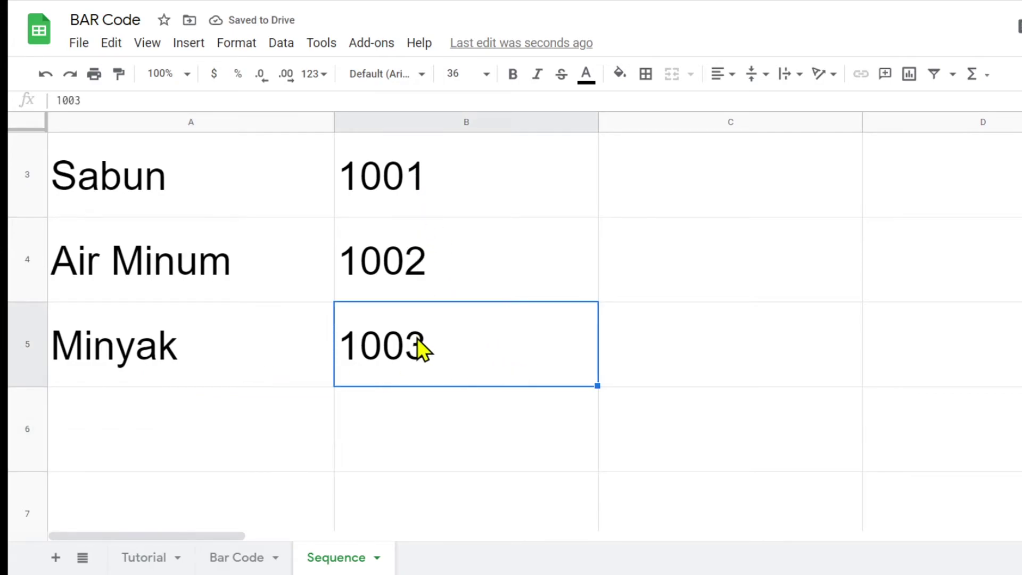
scroll(432, 316, up, 2)
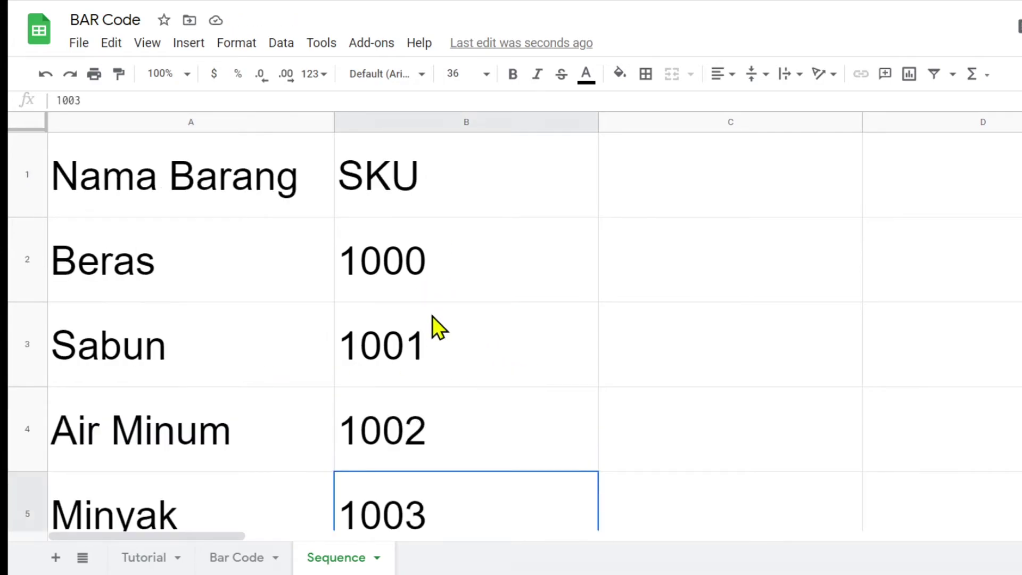
- Change the SEQUENCE step in B2 to 100 and review the resulting SKUs 1100 and 1200
click(418, 277)
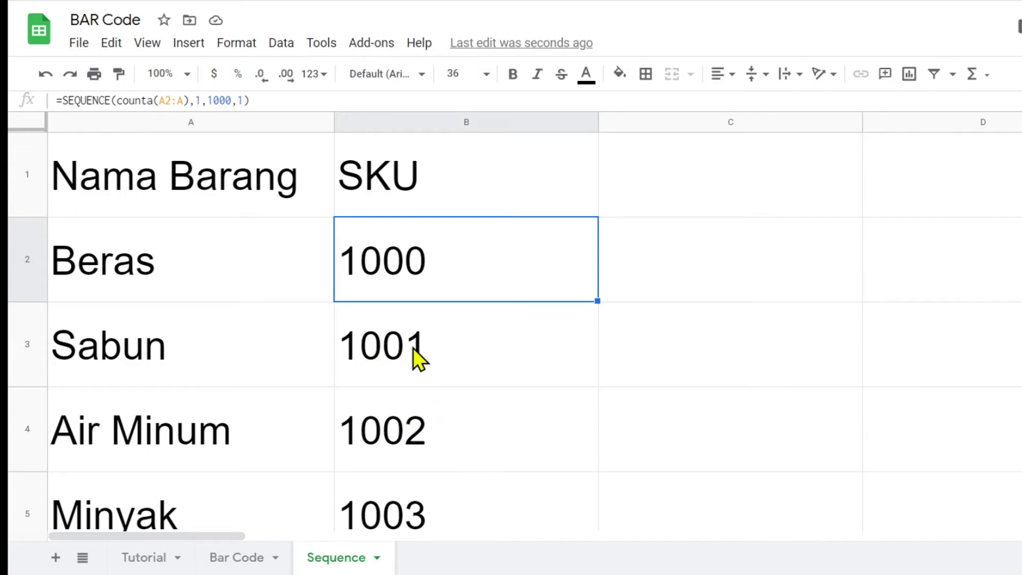
click(243, 100)
text(00)
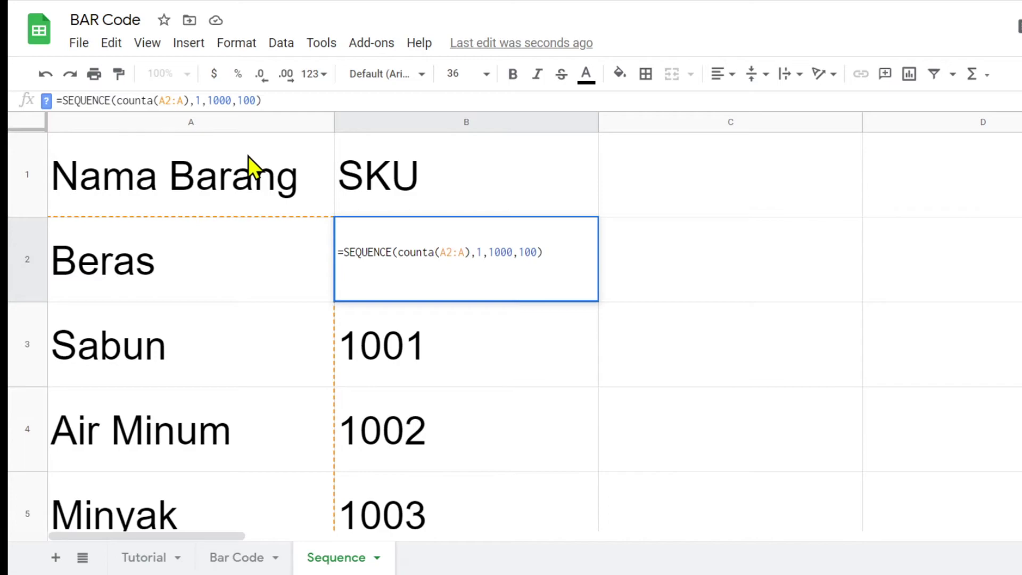
key(Return)
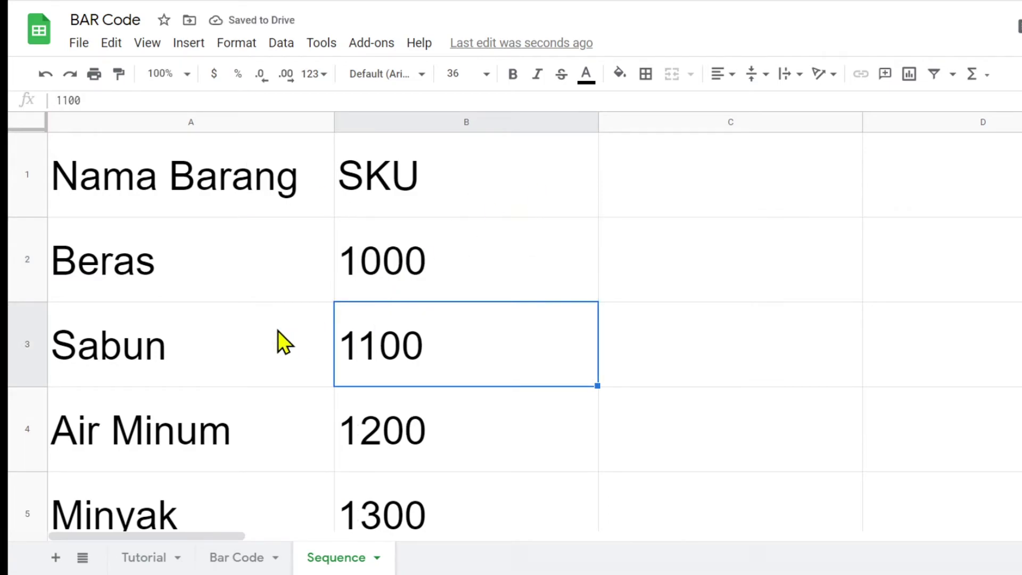
click(264, 283)
click(390, 258)
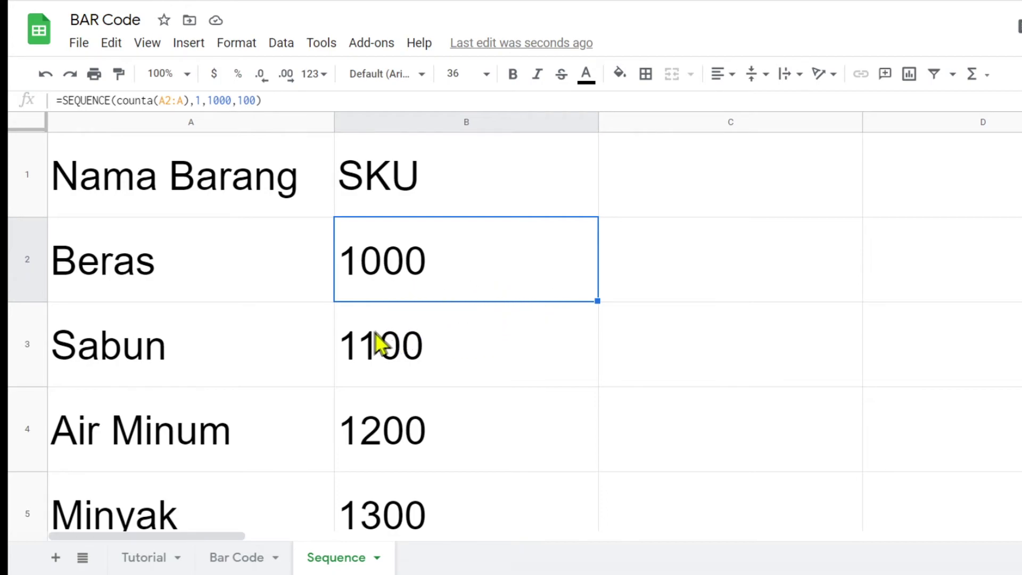
click(135, 366)
click(403, 357)
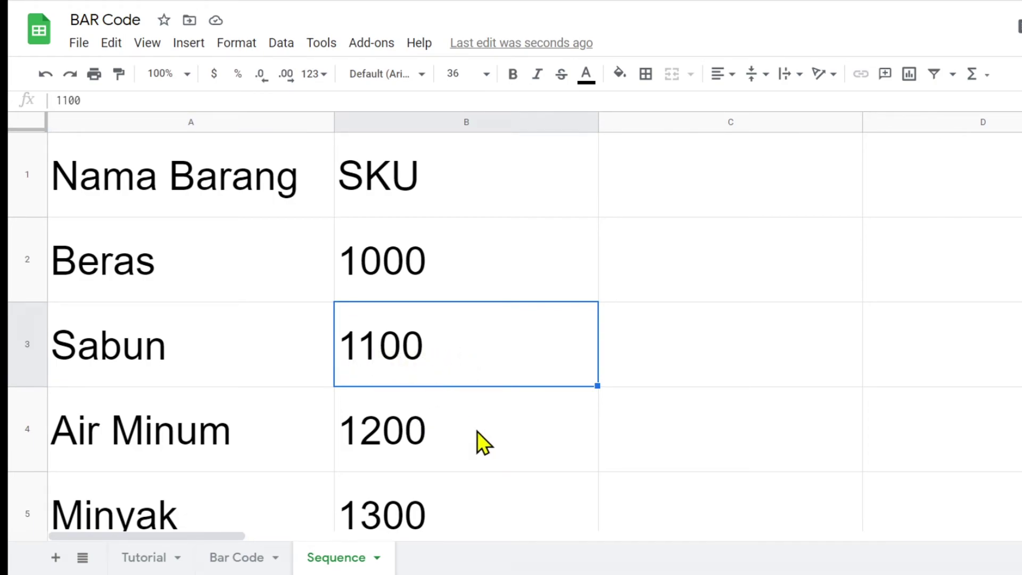
click(416, 447)
scroll(408, 474, down, 3)
scroll(409, 468, down, 1)
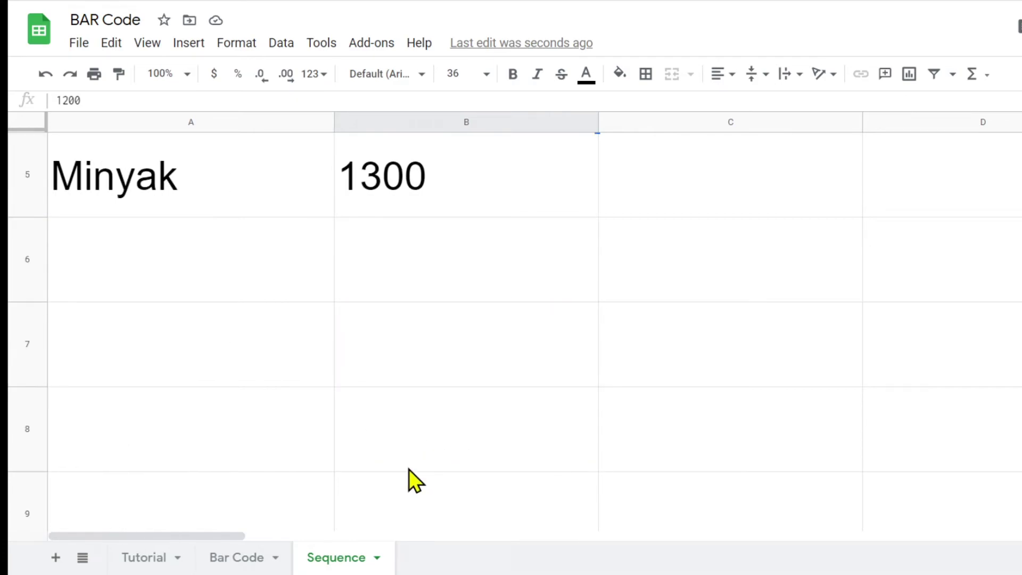
scroll(409, 469, up, 4)
- Change the step to 50, giving SKUs 1000, 1050, 1100 and 1150
click(418, 272)
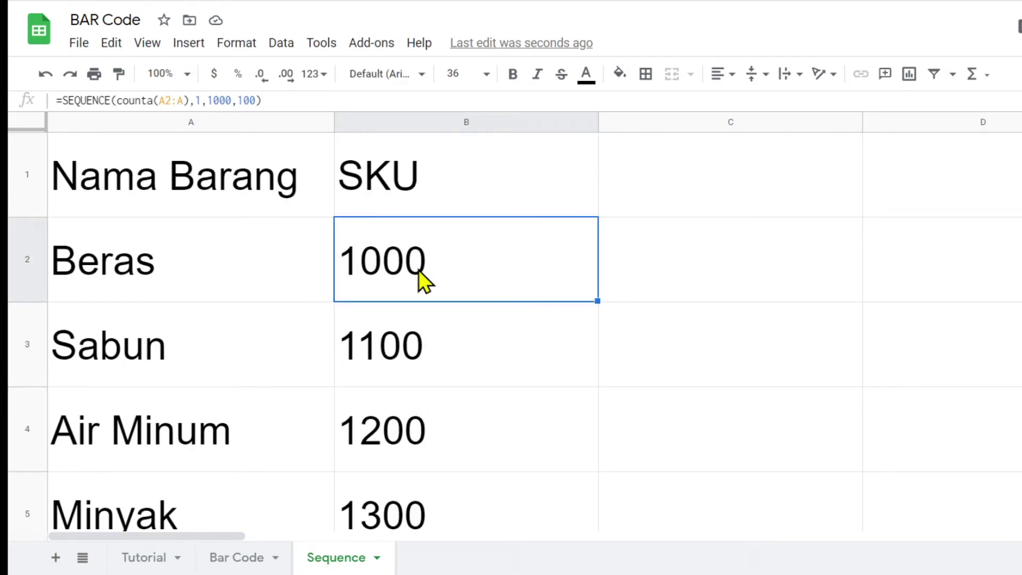
drag(238, 100, 258, 101)
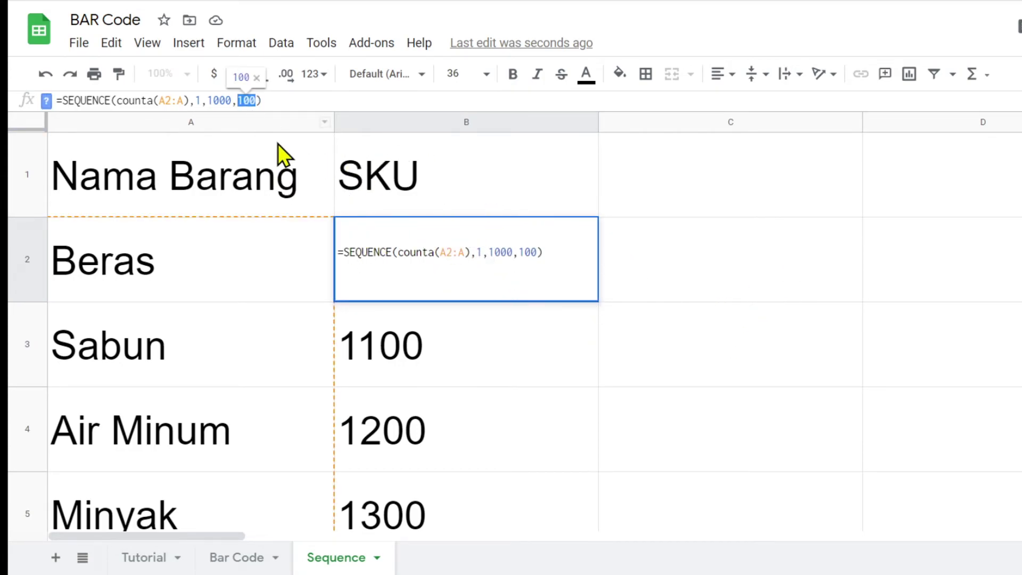
text(50)
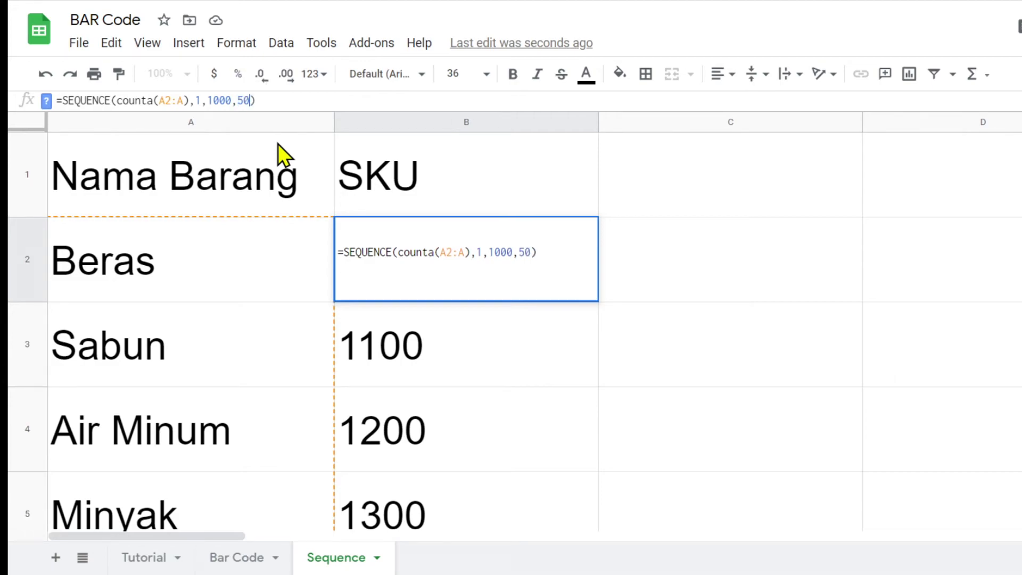
key(Return)
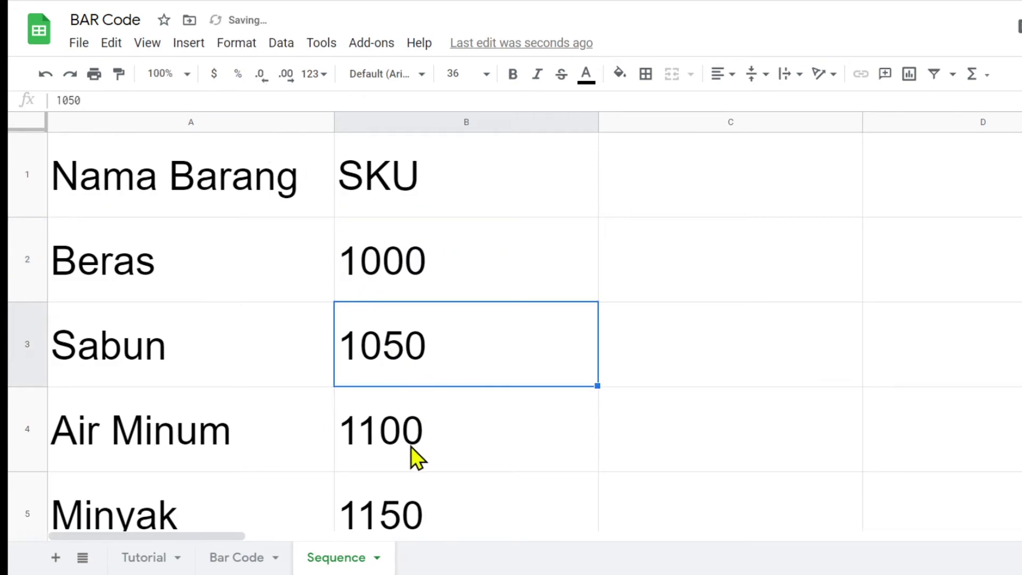
click(411, 446)
click(436, 268)
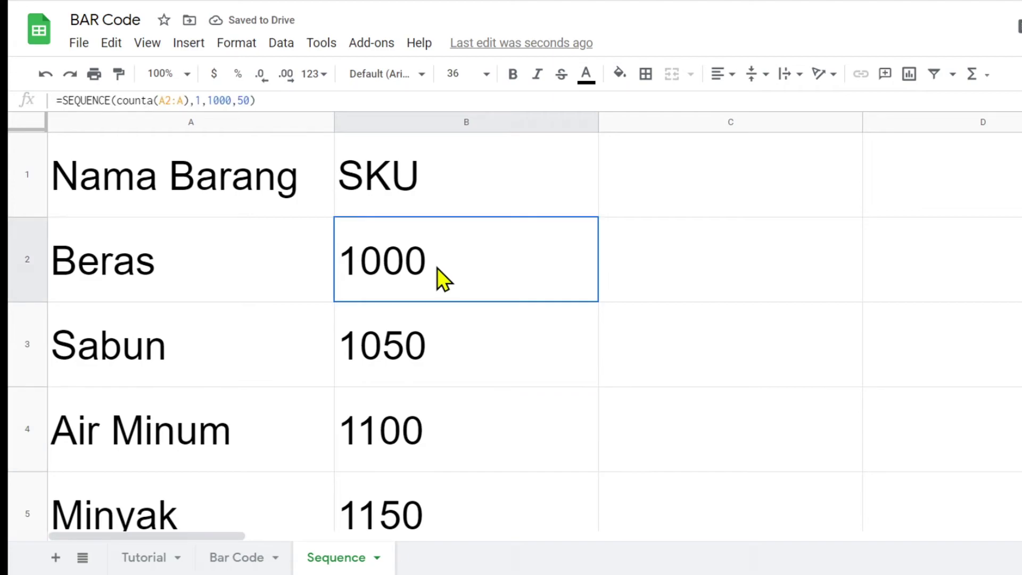
click(685, 257)
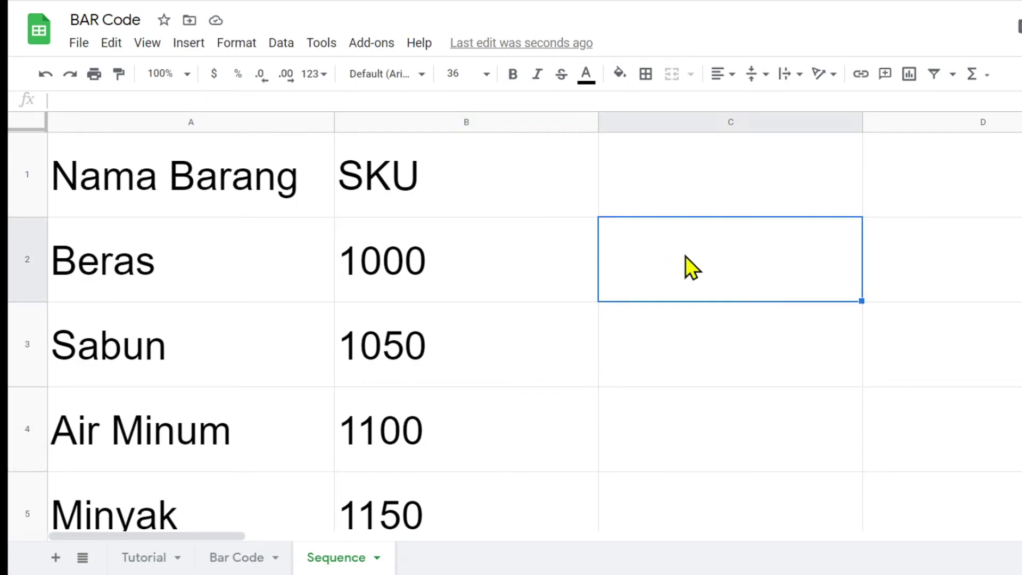
- Enter ="*"&B2&"*" in C2 so it displays *1000*
text(=)
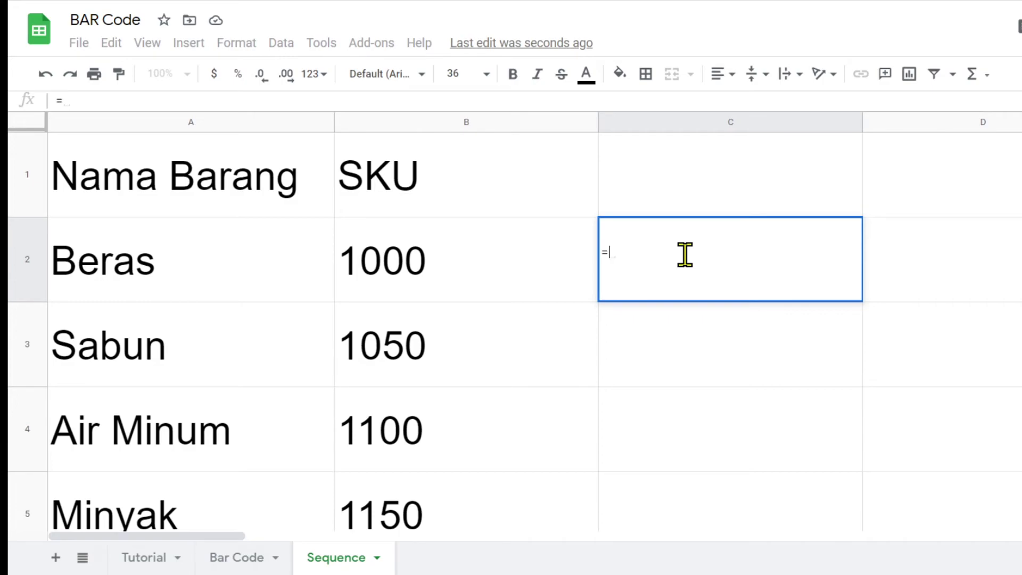
text("*"&)
click(427, 268)
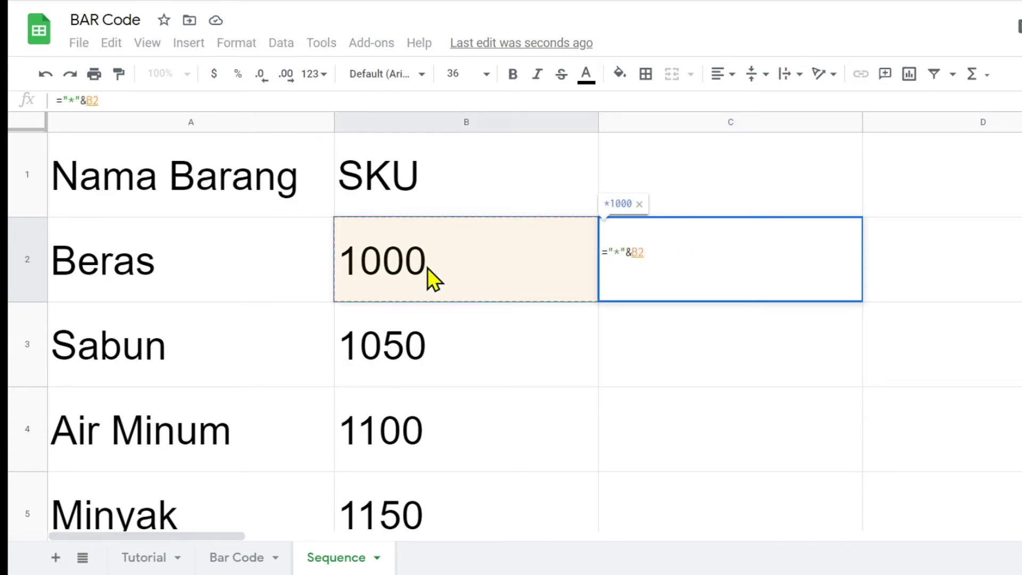
text(&)
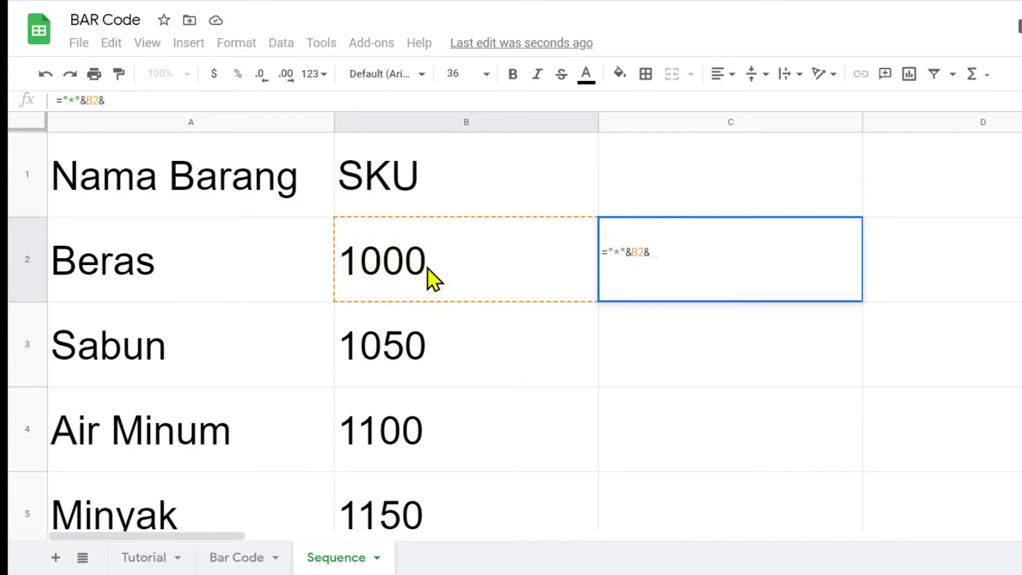
text("*")
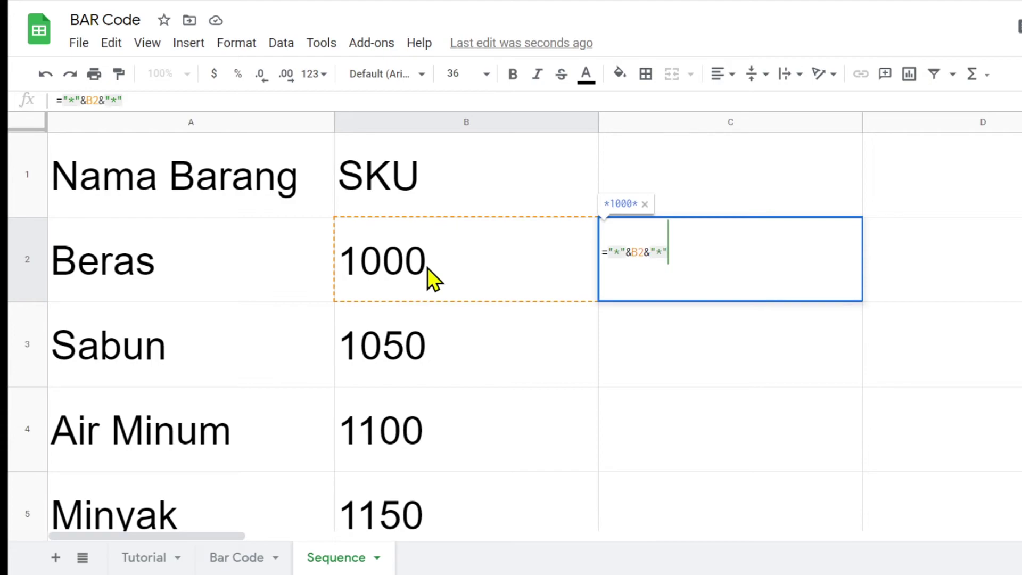
key(Return)
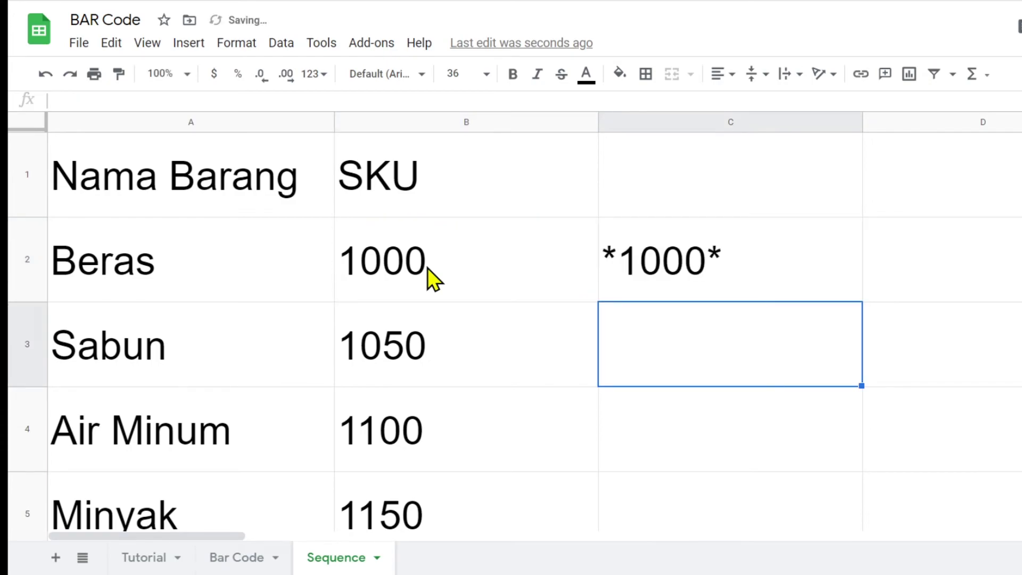
click(714, 266)
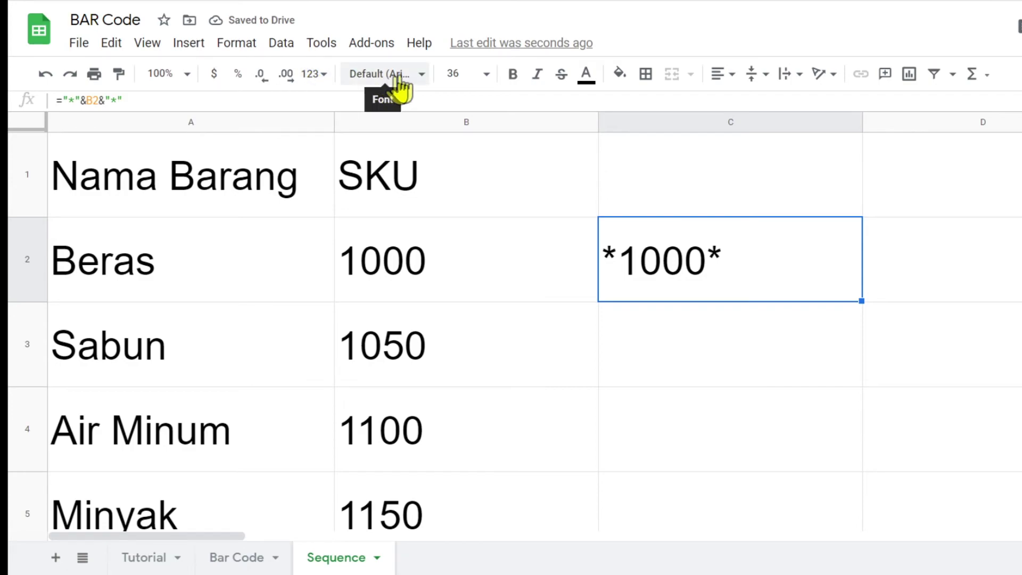
- Style C2 in centred Libre Barcode 39 Text and fill it down to C4
click(417, 75)
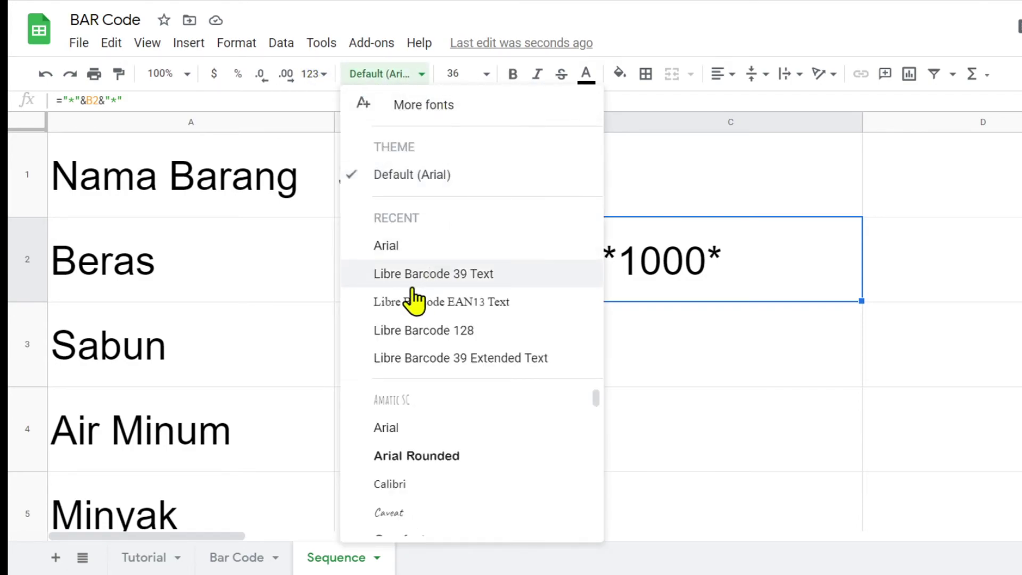
click(449, 273)
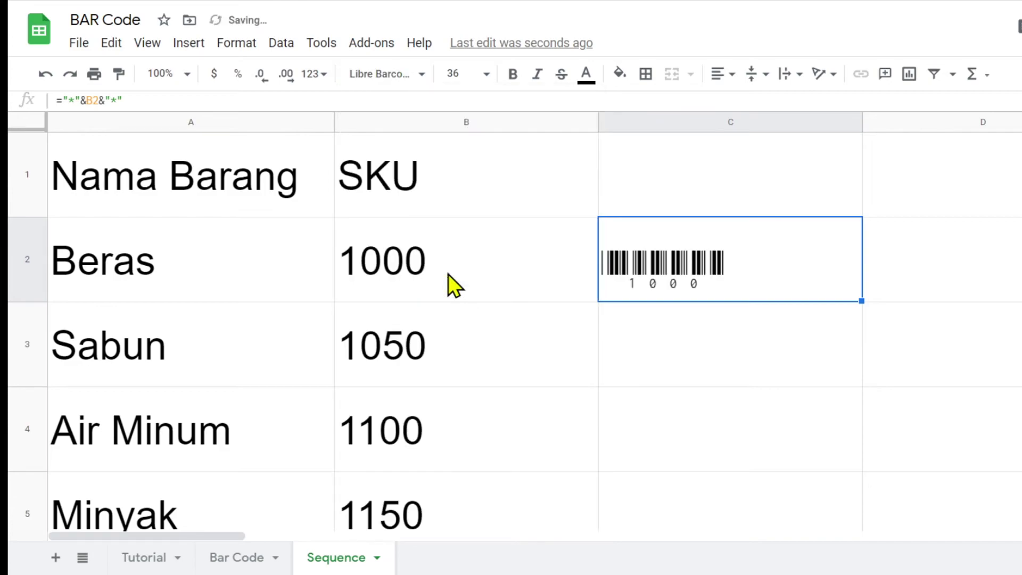
click(738, 80)
mouse_move(724, 73)
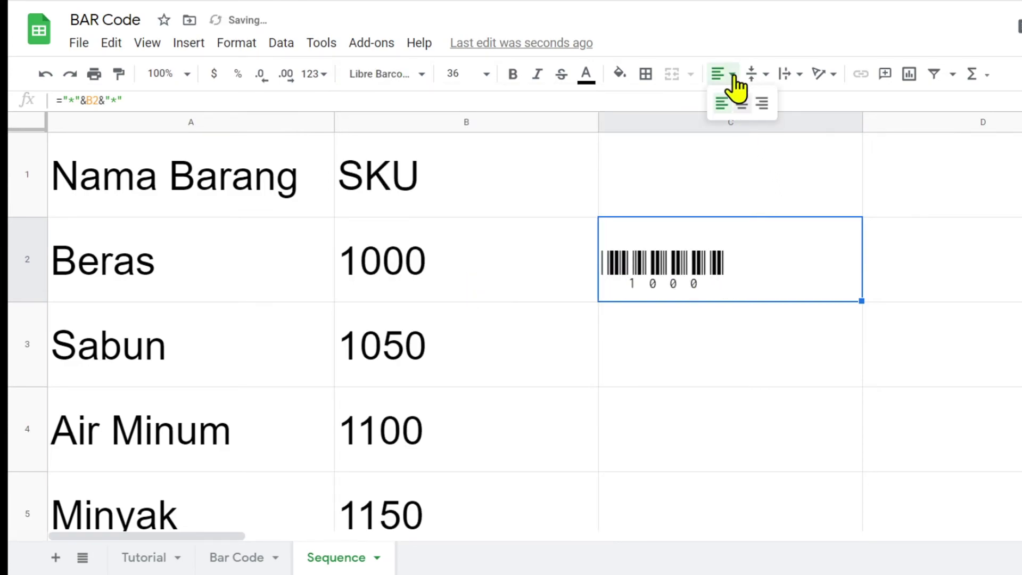
click(741, 102)
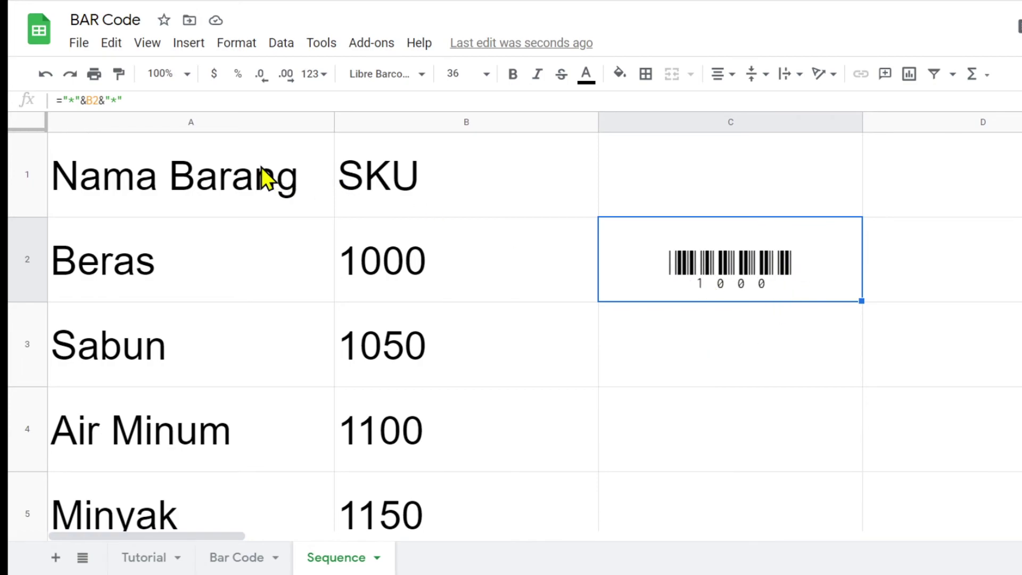
drag(861, 303, 861, 471)
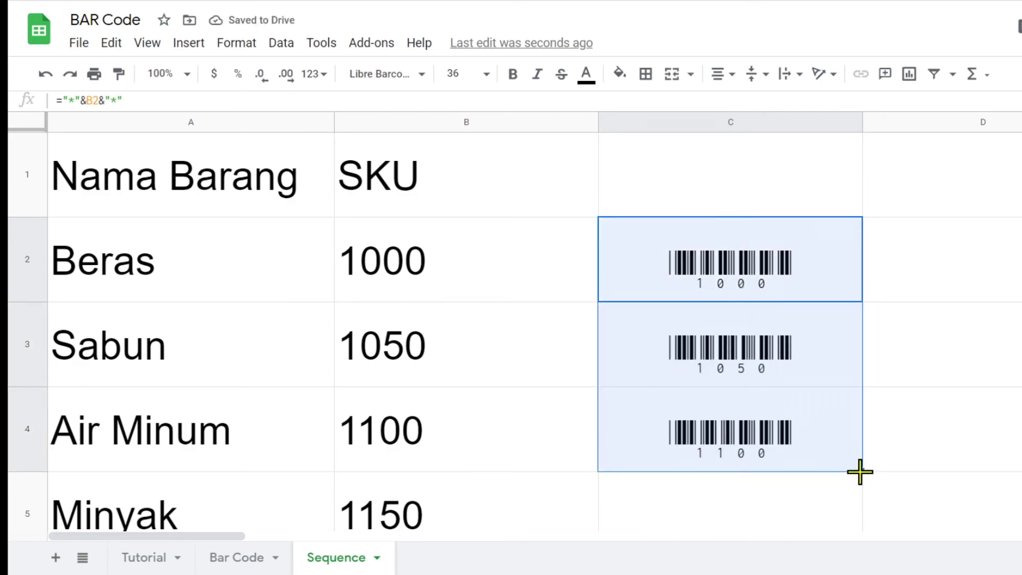
- Fill the barcode formula down to C5 and set the barcodes' font size to 60
drag(860, 471, 859, 510)
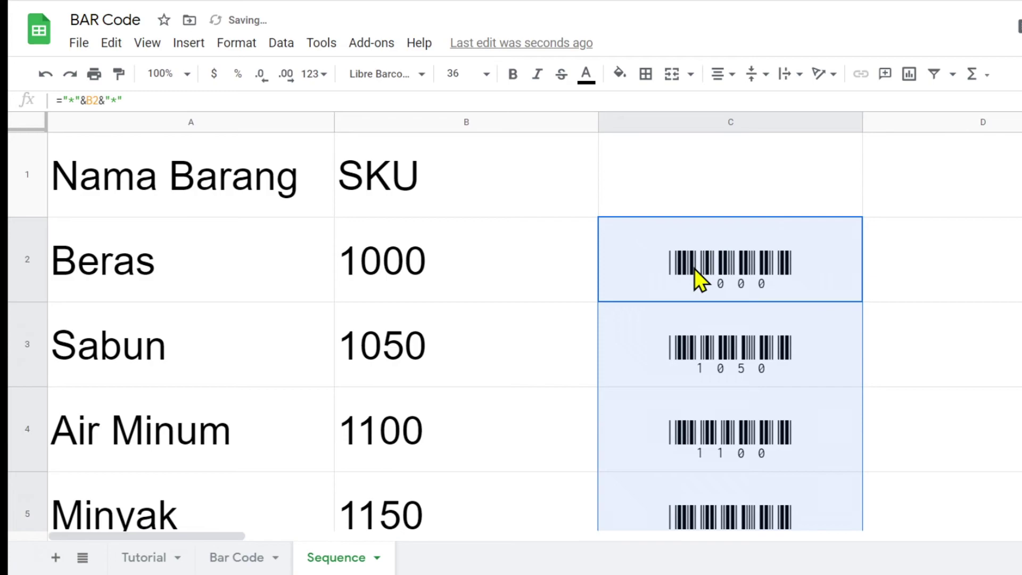
click(487, 75)
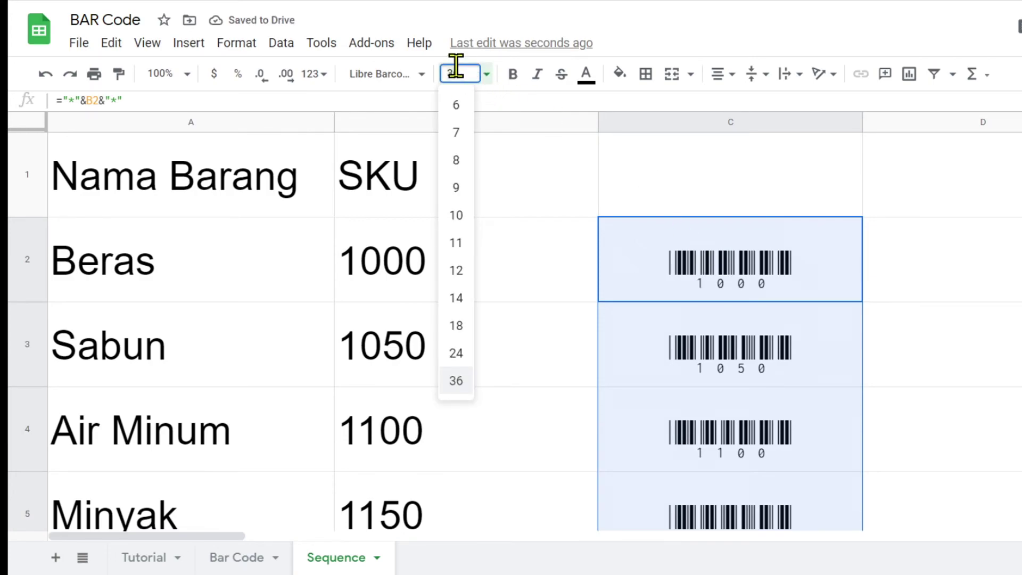
key(Return)
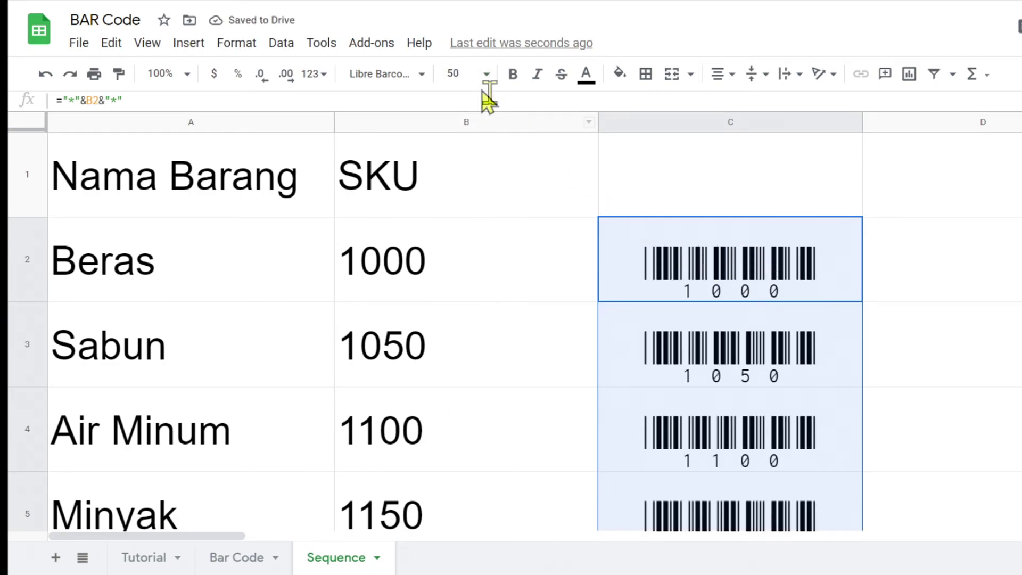
click(448, 73)
text(60)
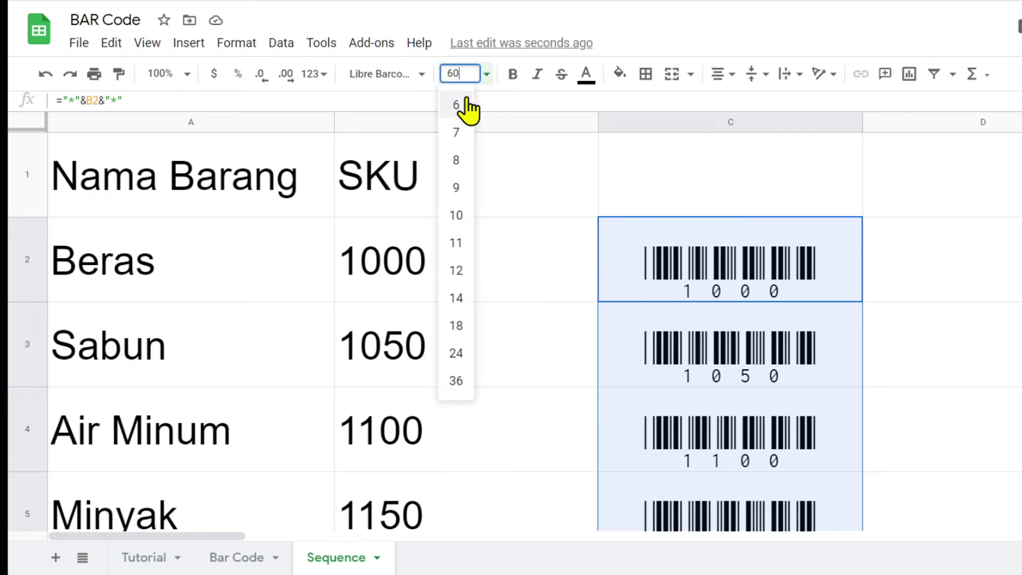
key(Return)
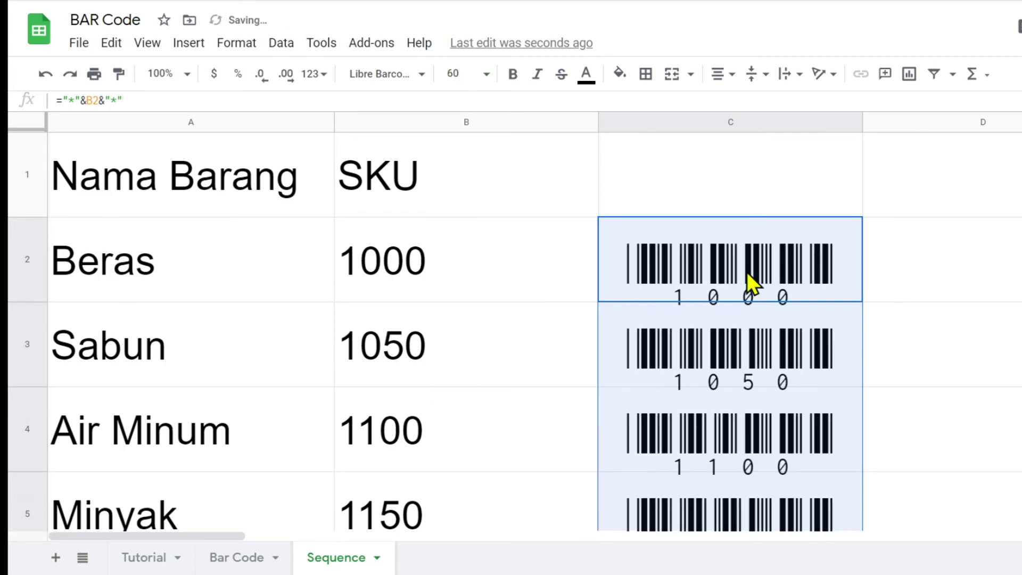
click(752, 282)
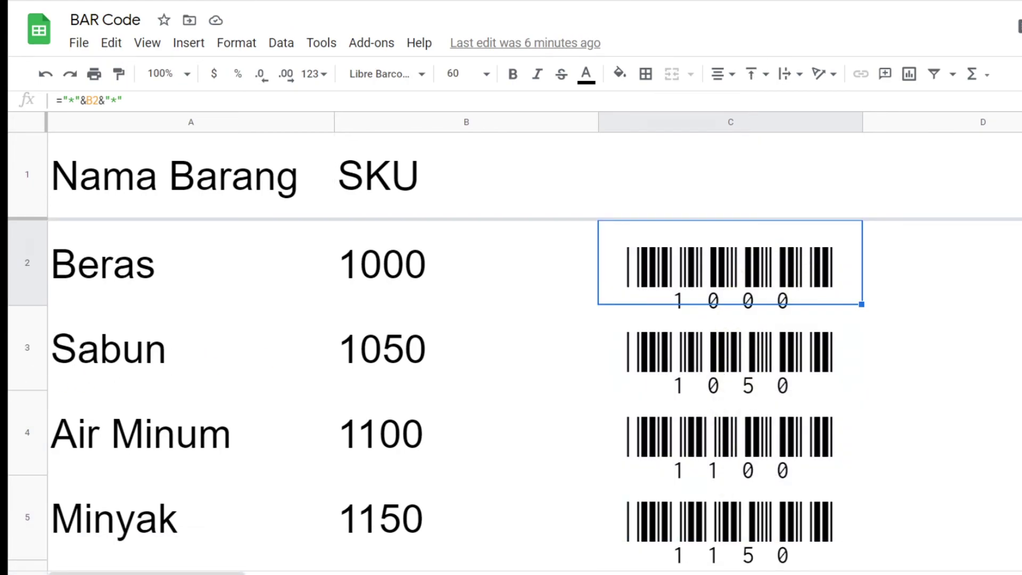
- Check the SKU formula in B2 and the barcode formula in C2
click(584, 302)
click(716, 265)
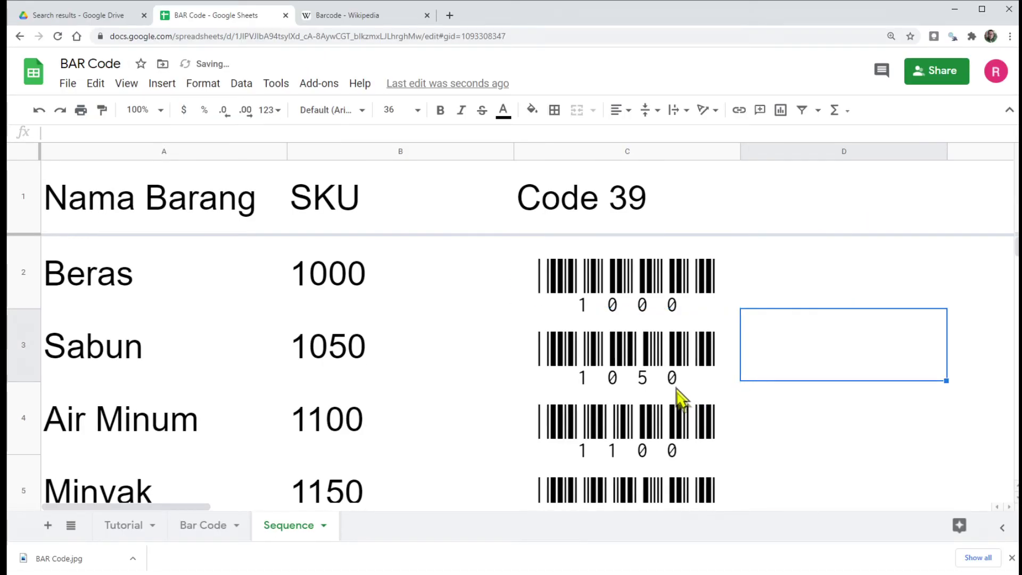
click(556, 301)
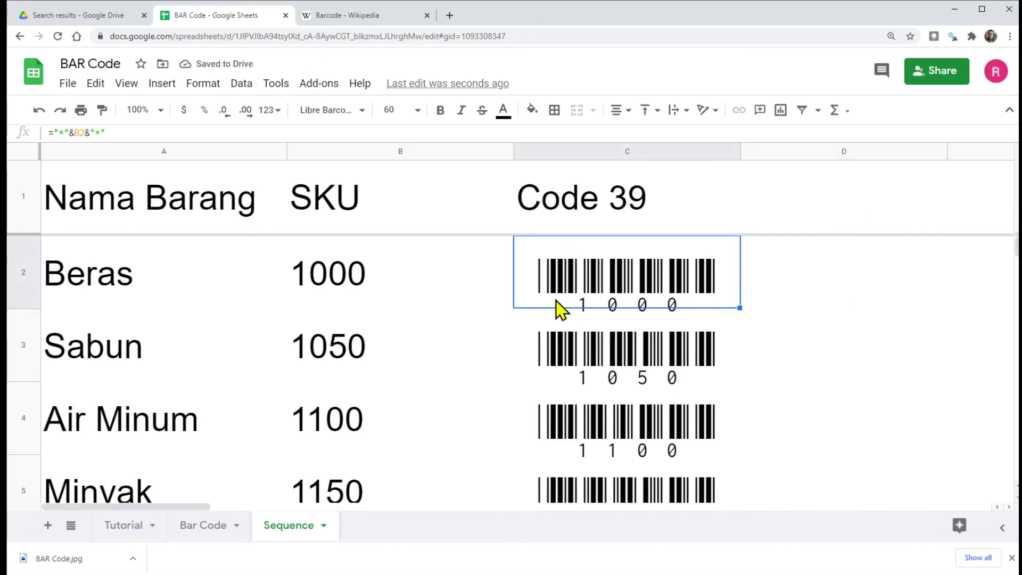
- Select C1:C5, the Code 39 heading and its four barcodes, for printing
mouse_move(584, 214)
mouse_down()
mouse_move(581, 495)
mouse_move(570, 231)
mouse_up()
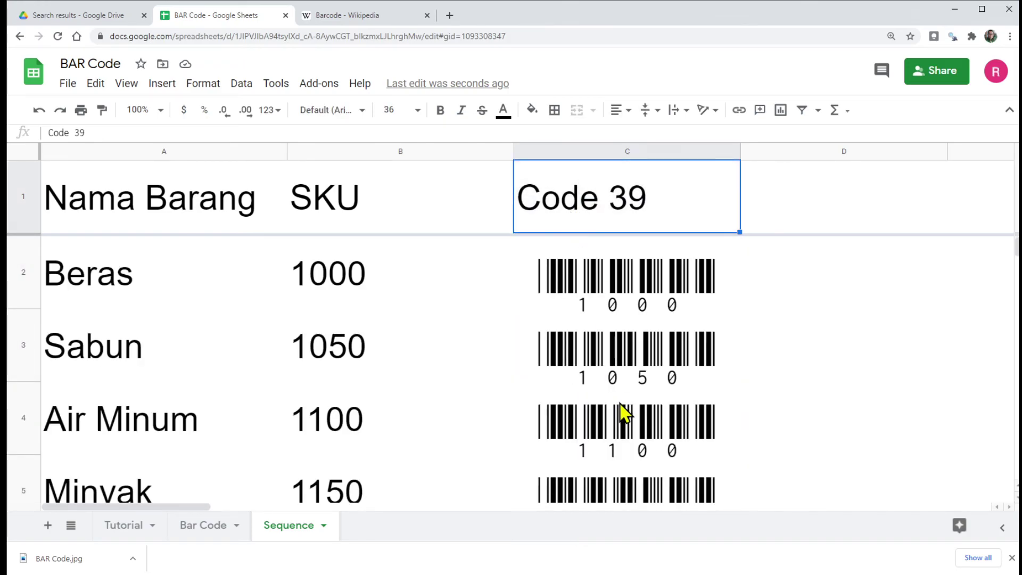
scroll(623, 413, down, 5)
scroll(622, 413, up, 1)
scroll(623, 413, up, 3)
scroll(617, 463, up, 1)
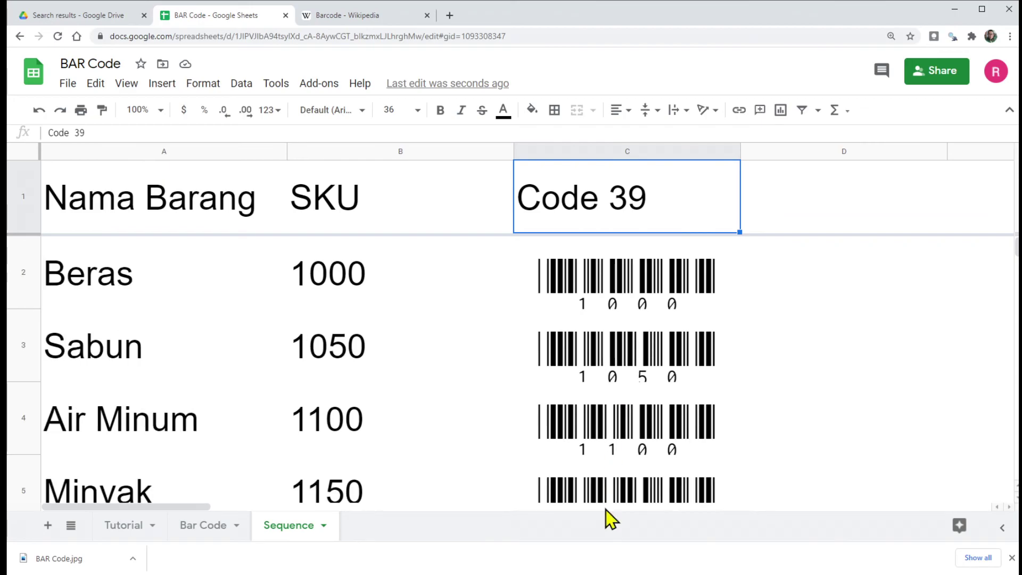
drag(606, 499, 612, 181)
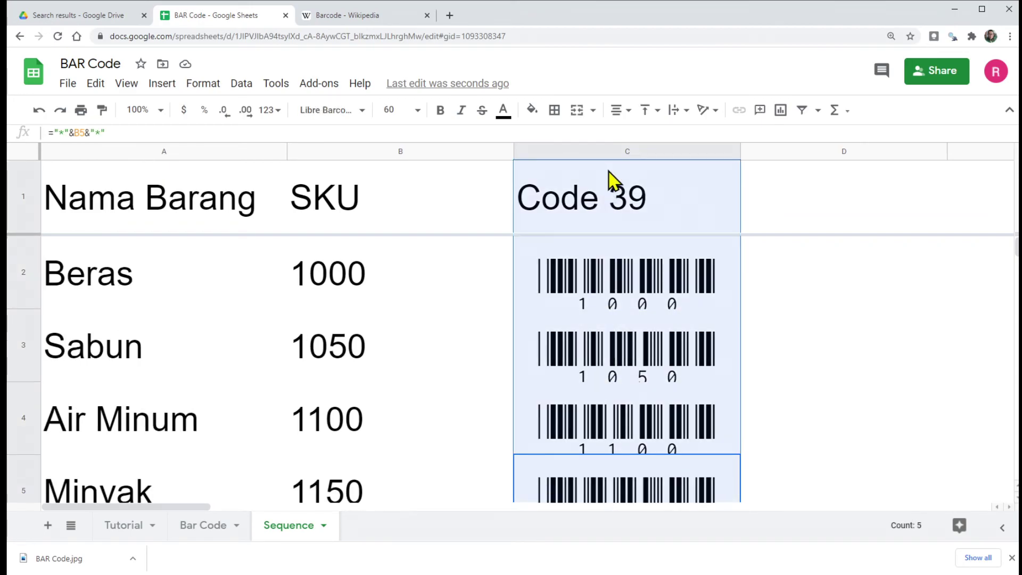
key(ctrl+p)
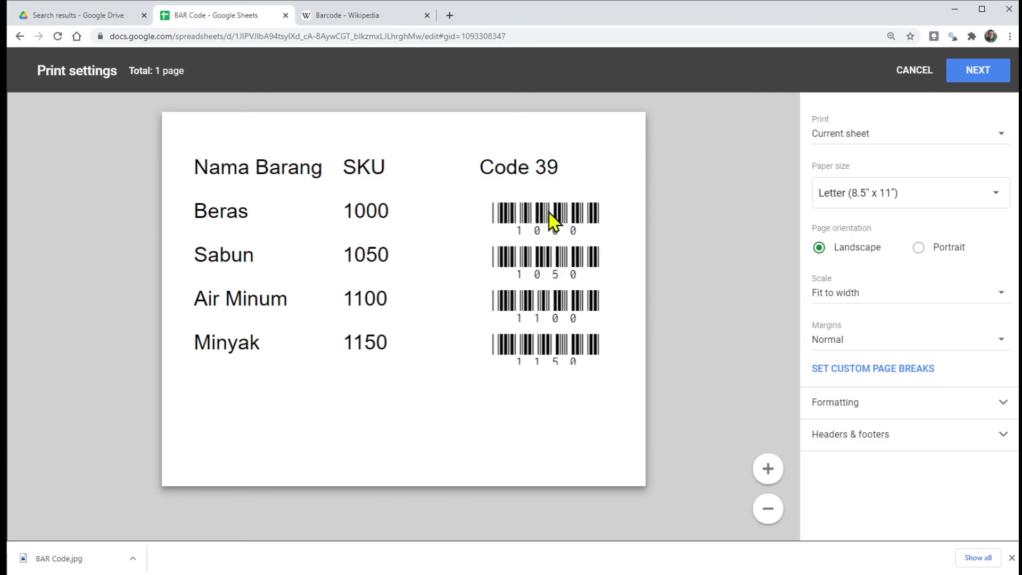
- Print only the selected cells C1:C5 and save the output as a PDF
click(999, 143)
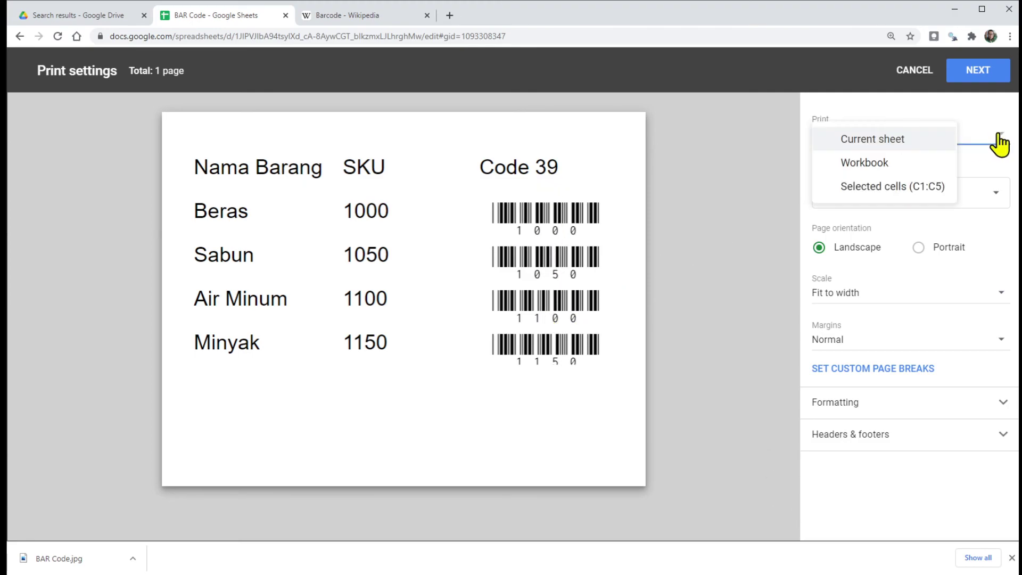
click(846, 189)
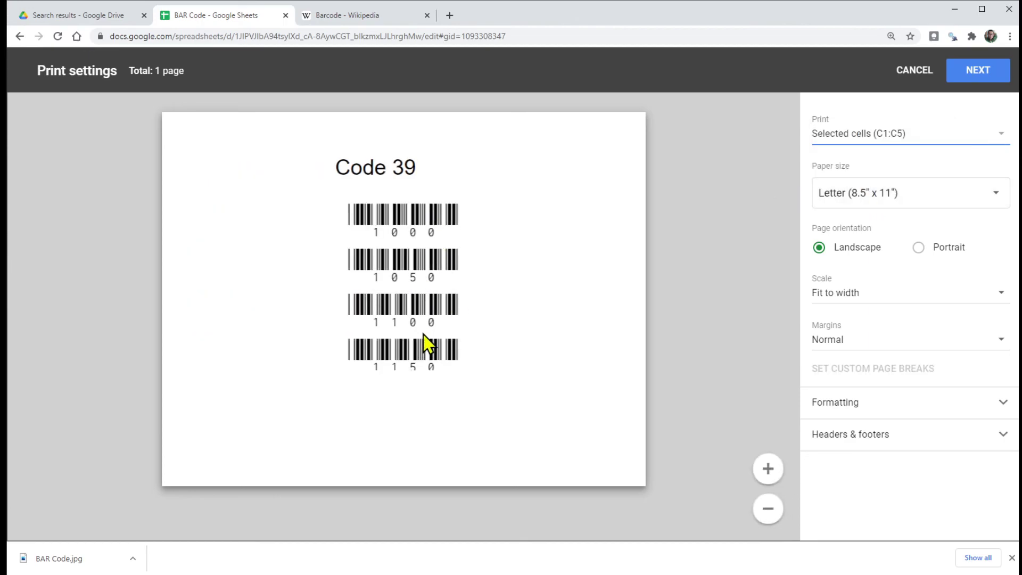
click(983, 71)
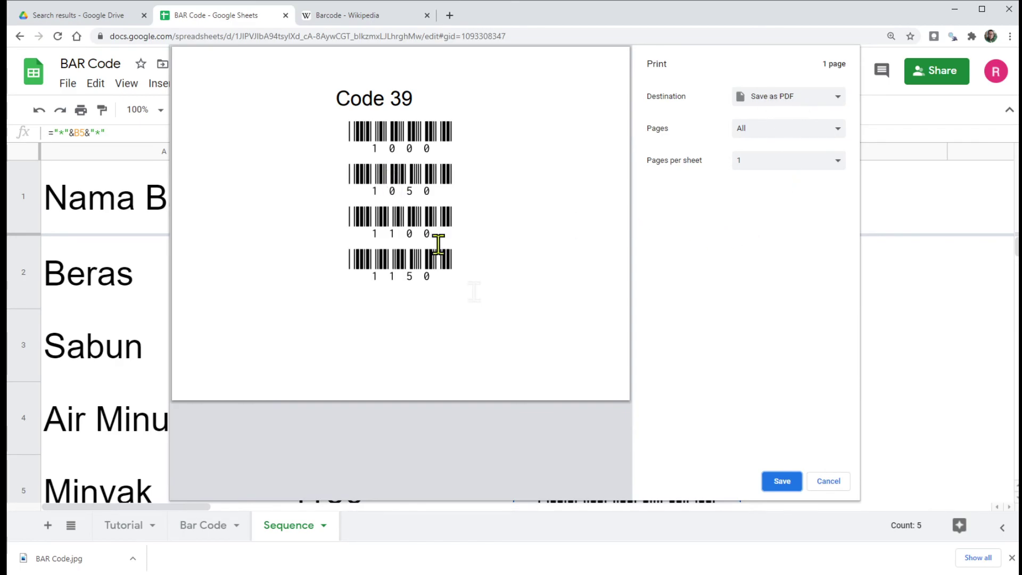
click(779, 482)
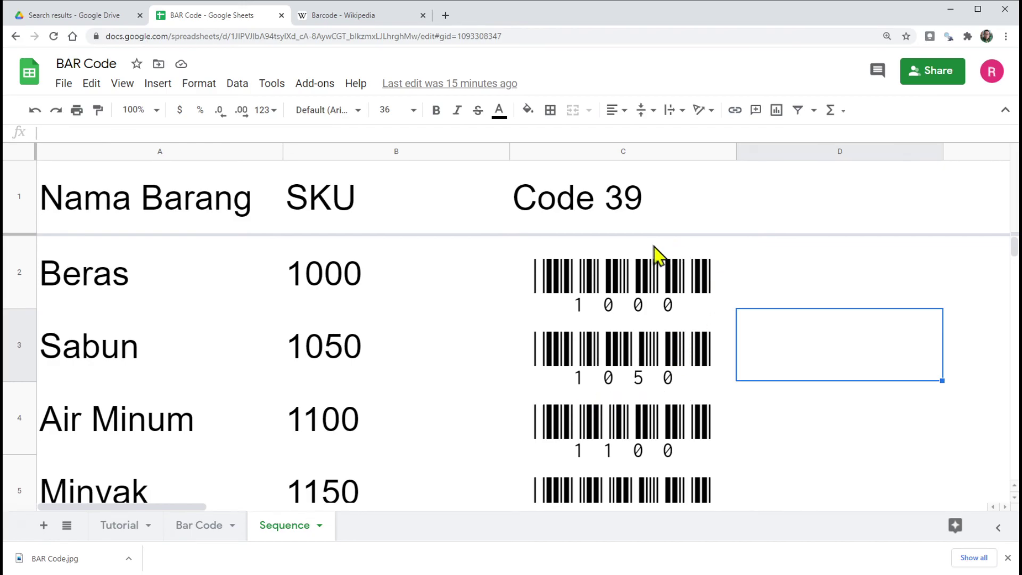
- Zoom BAR Code1.pdf in twice to 125% and collapse the Tools pane to view the barcodes
click(521, 280)
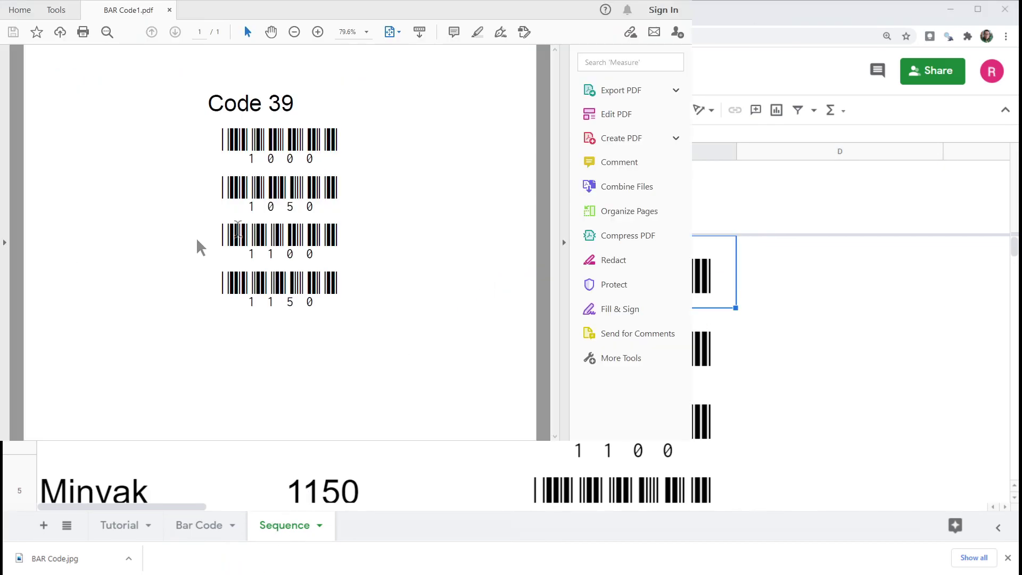
click(337, 34)
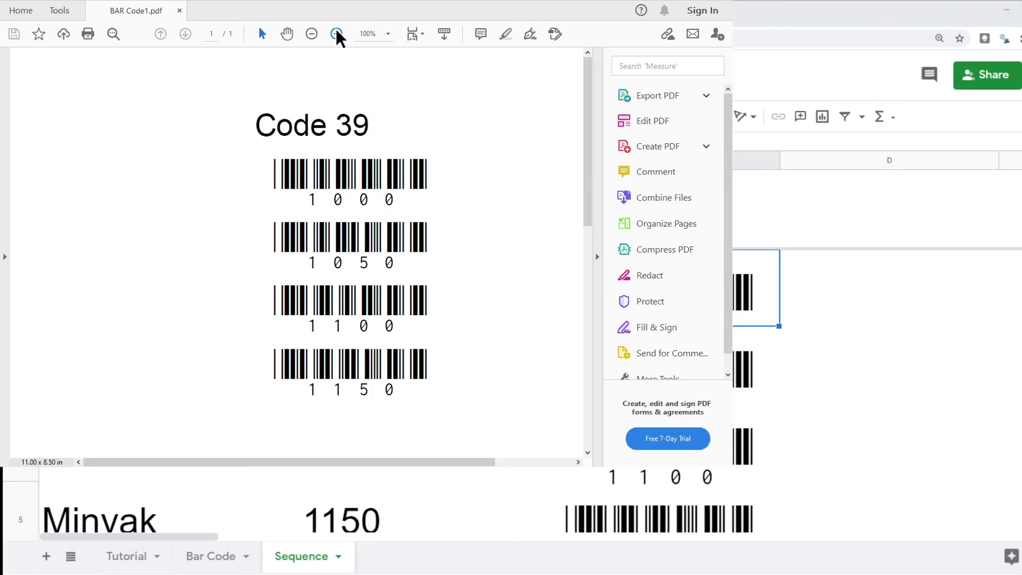
click(336, 34)
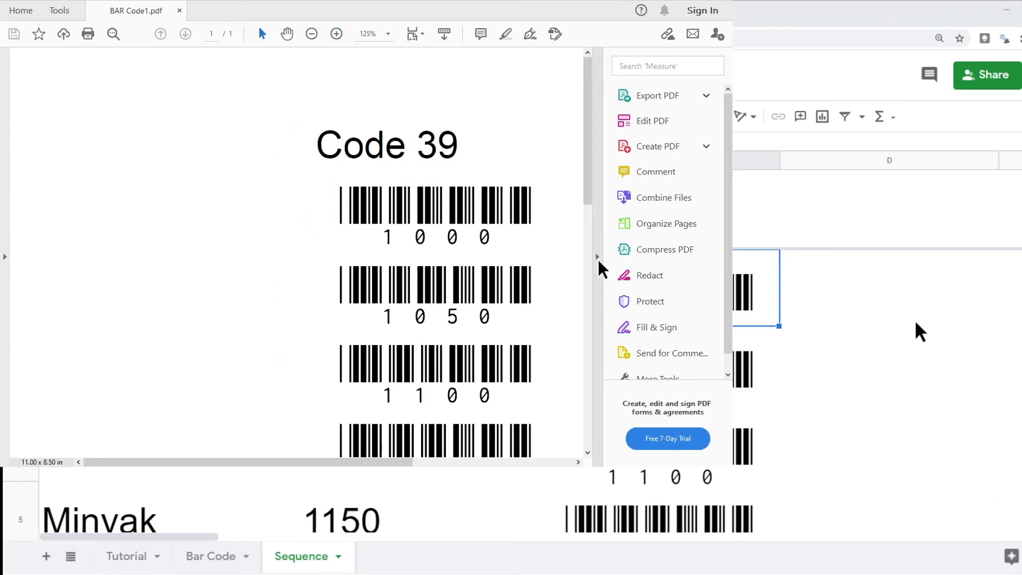
click(598, 261)
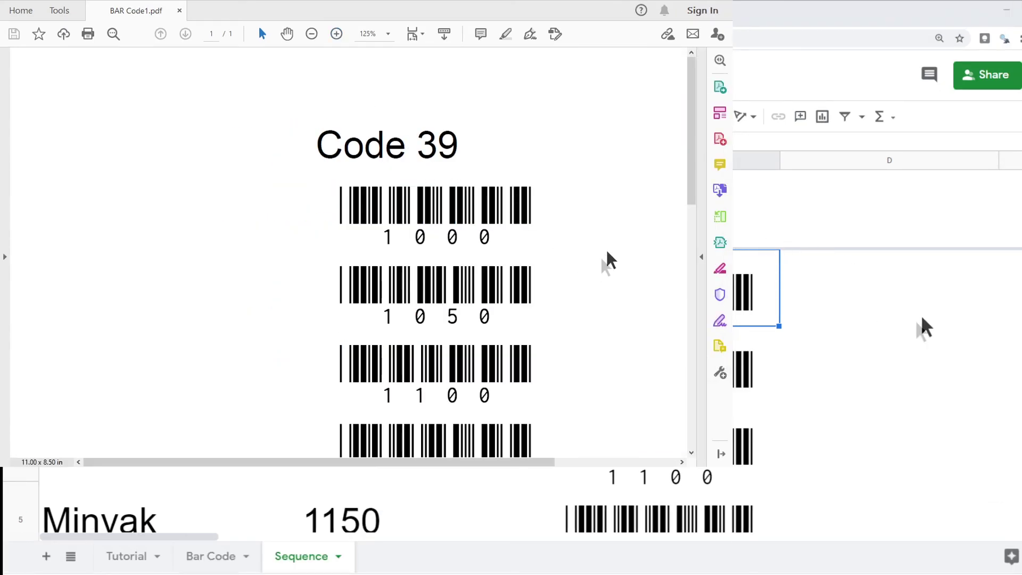
drag(691, 169, 691, 238)
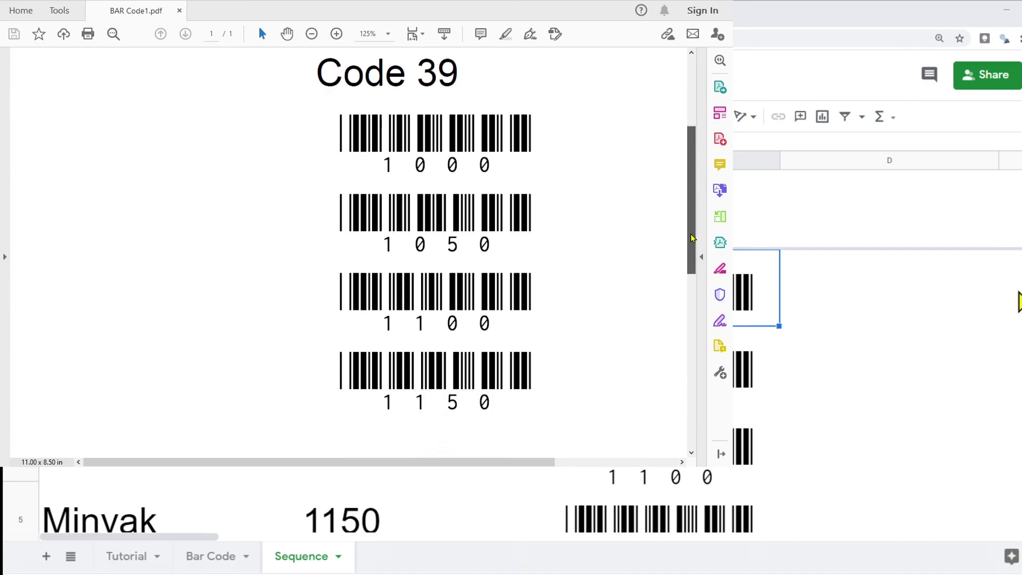